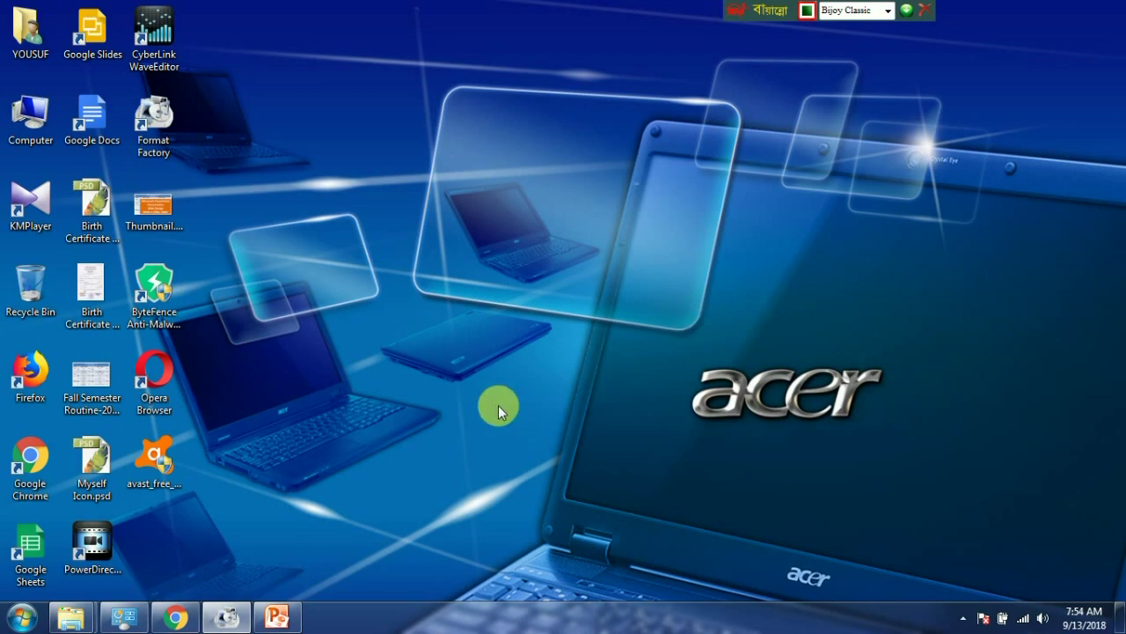
Step: Bring Chrome back to the front on the Creator Studio edit page for the PowerPoint 2010 video
click(176, 616)
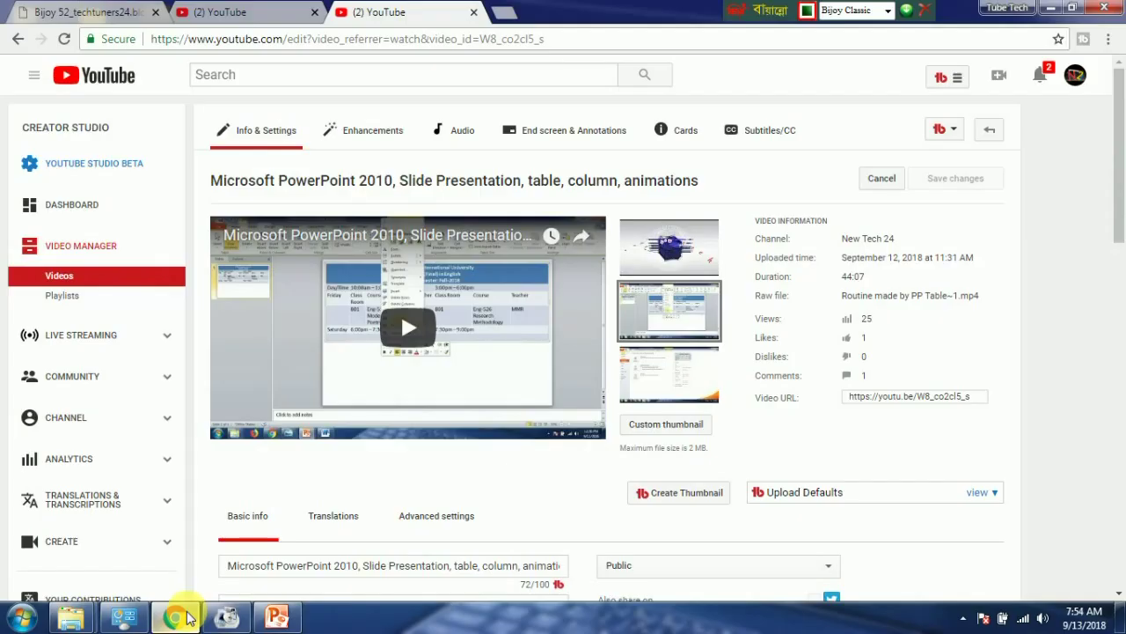
Step: Switch to the second '(2) YouTube' tab showing the YouTube home feed
click(226, 10)
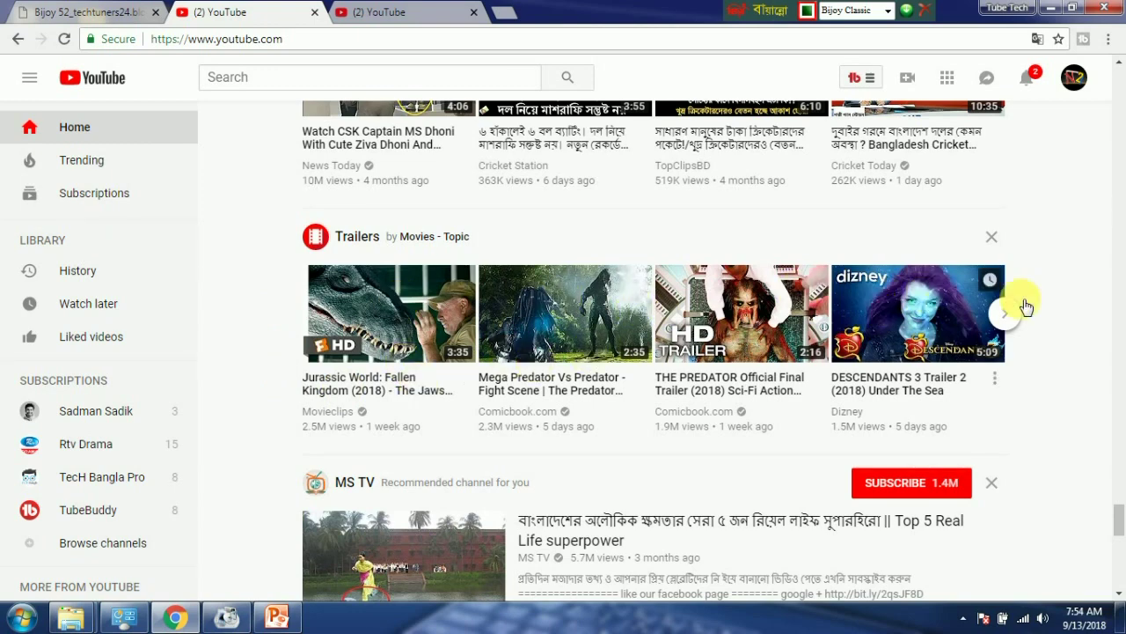
scroll(1034, 297, up, 1)
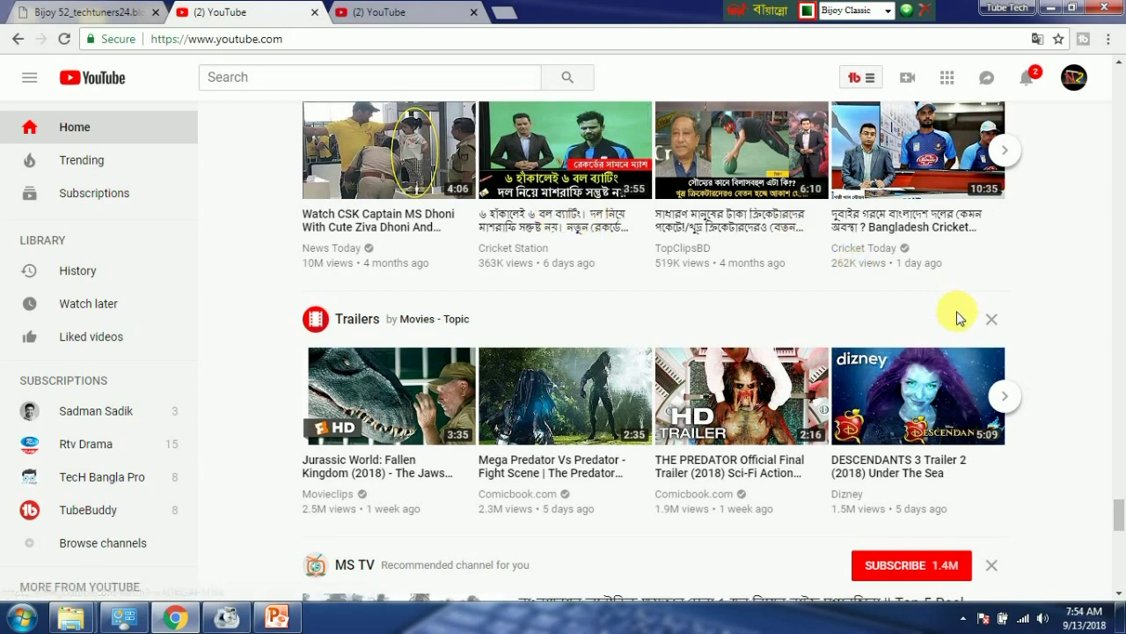
scroll(1019, 299, down, 1)
scroll(1019, 300, down, 1)
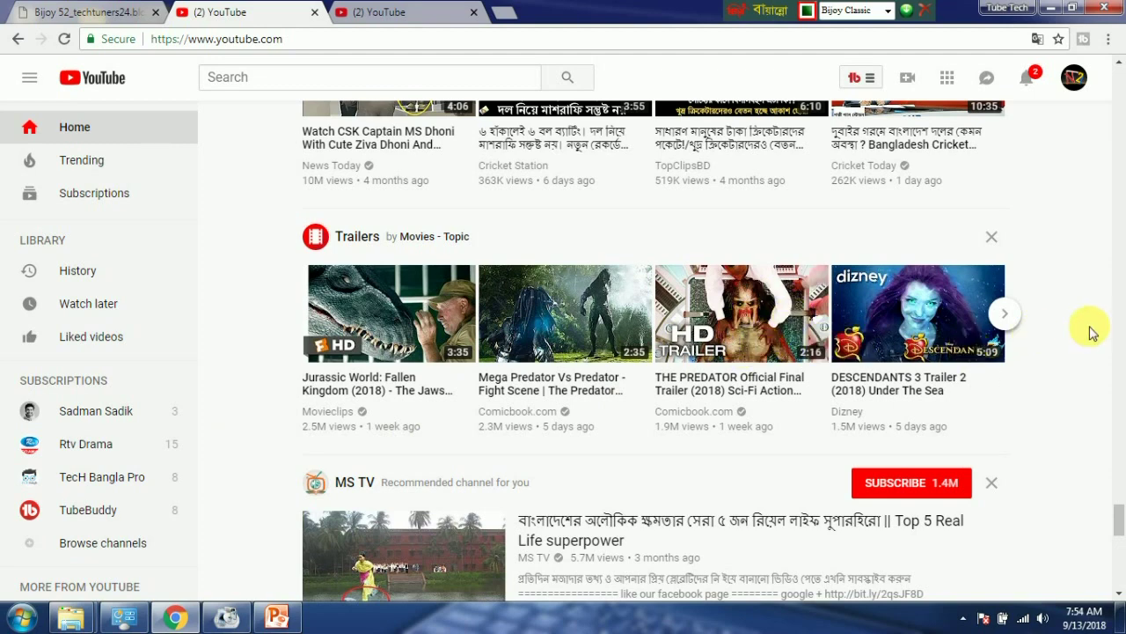
scroll(1069, 333, down, 1)
scroll(1020, 348, down, 1)
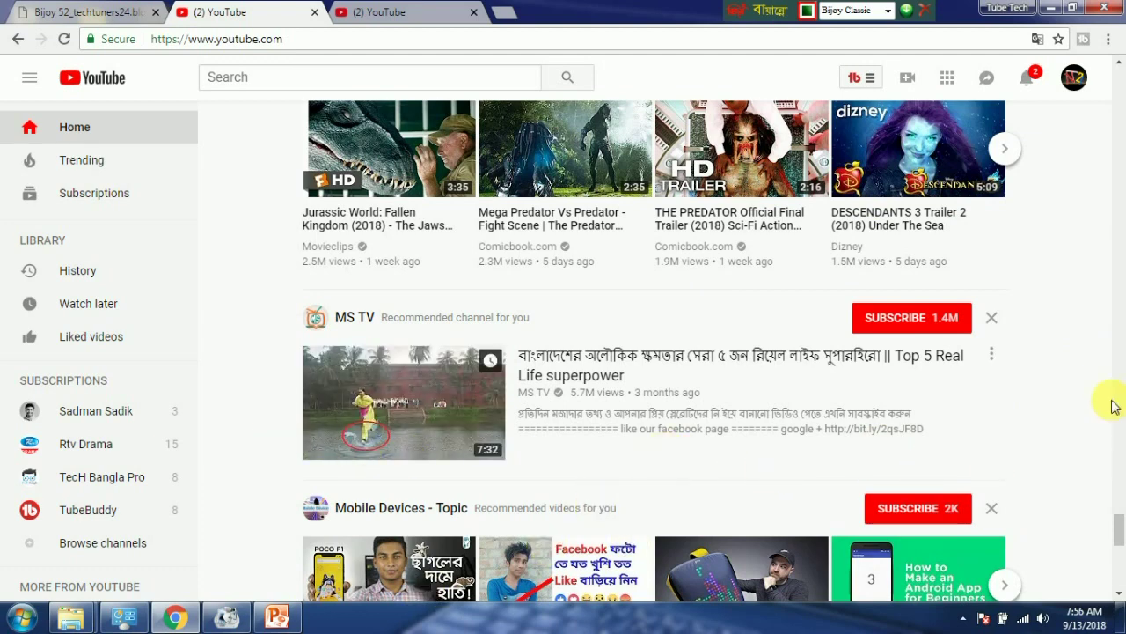
scroll(1044, 411, up, 1)
Step: Browse the YouTube home feed past the Trailers shelf, then minimize Chrome to the taskbar
scroll(1044, 411, up, 2)
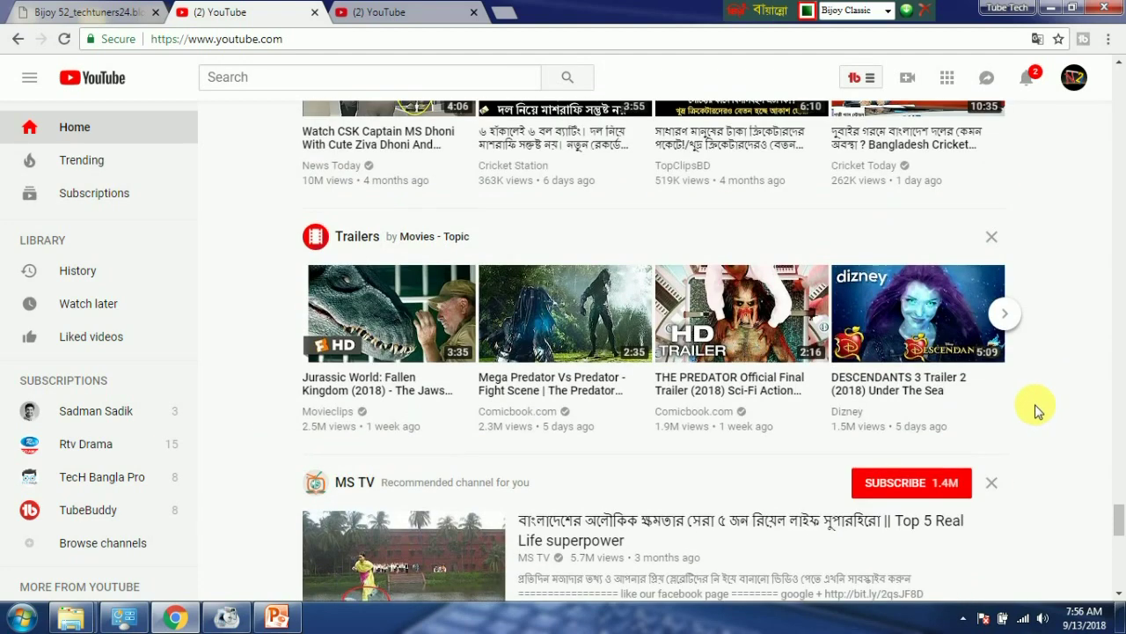
scroll(1032, 407, down, 1)
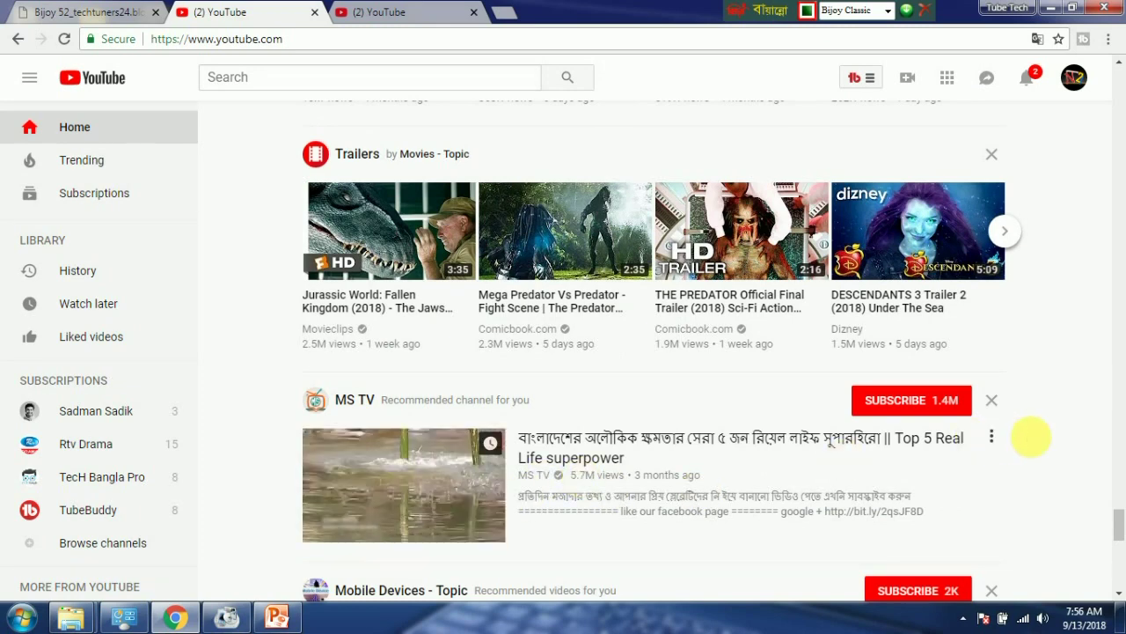
scroll(1073, 436, down, 2)
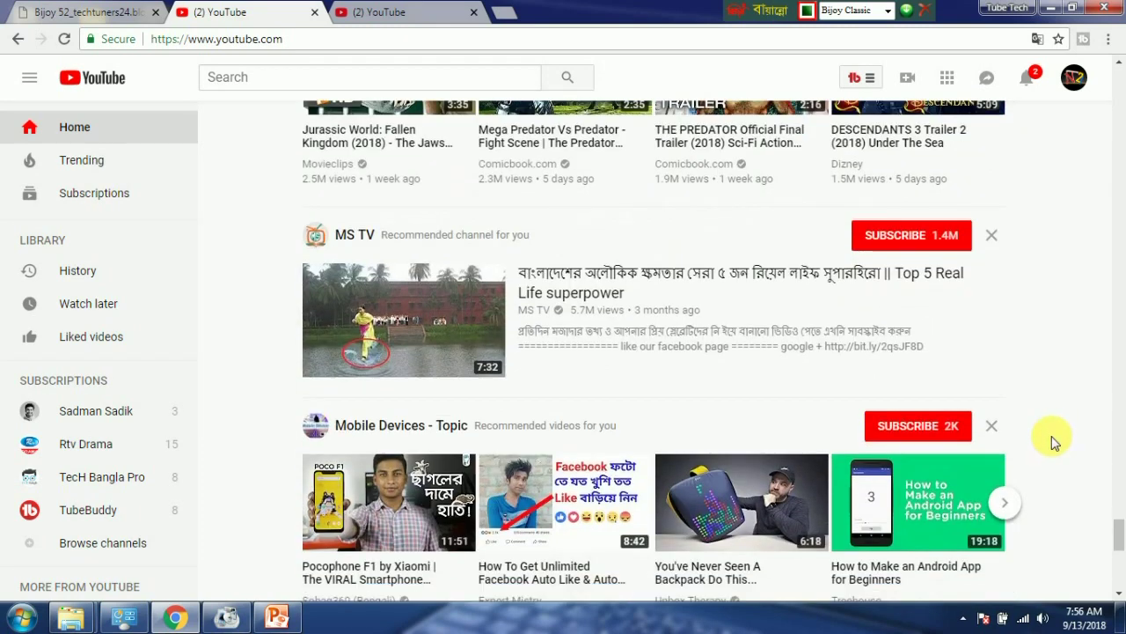
scroll(1059, 386, down, 1)
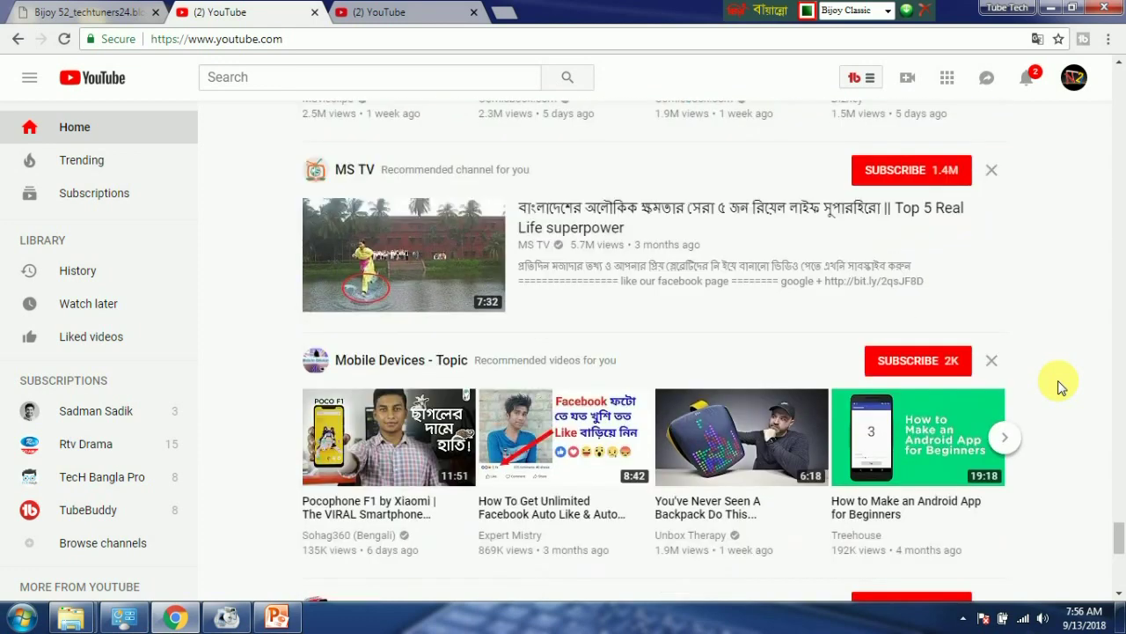
scroll(1056, 384, up, 1)
scroll(1045, 382, up, 1)
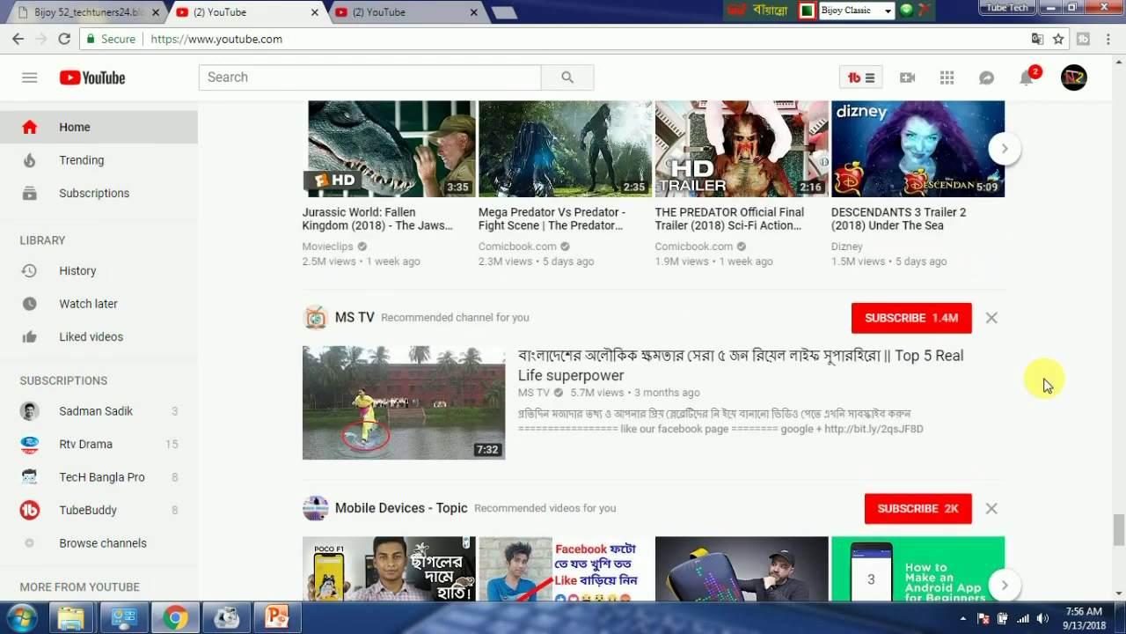
scroll(1069, 364, up, 1)
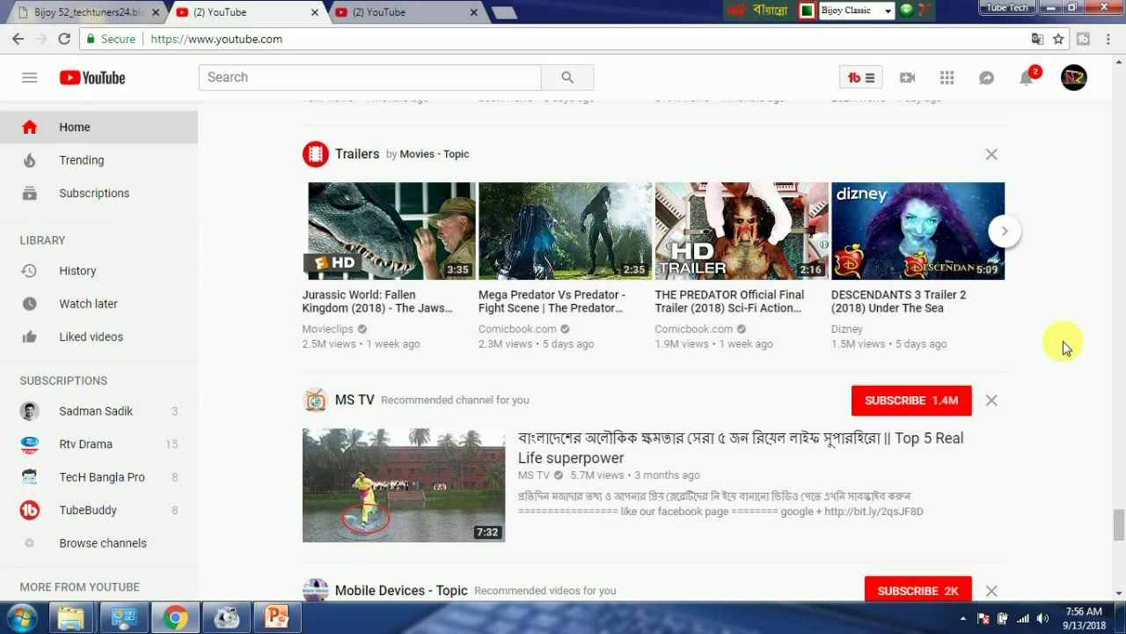
scroll(1065, 348, down, 1)
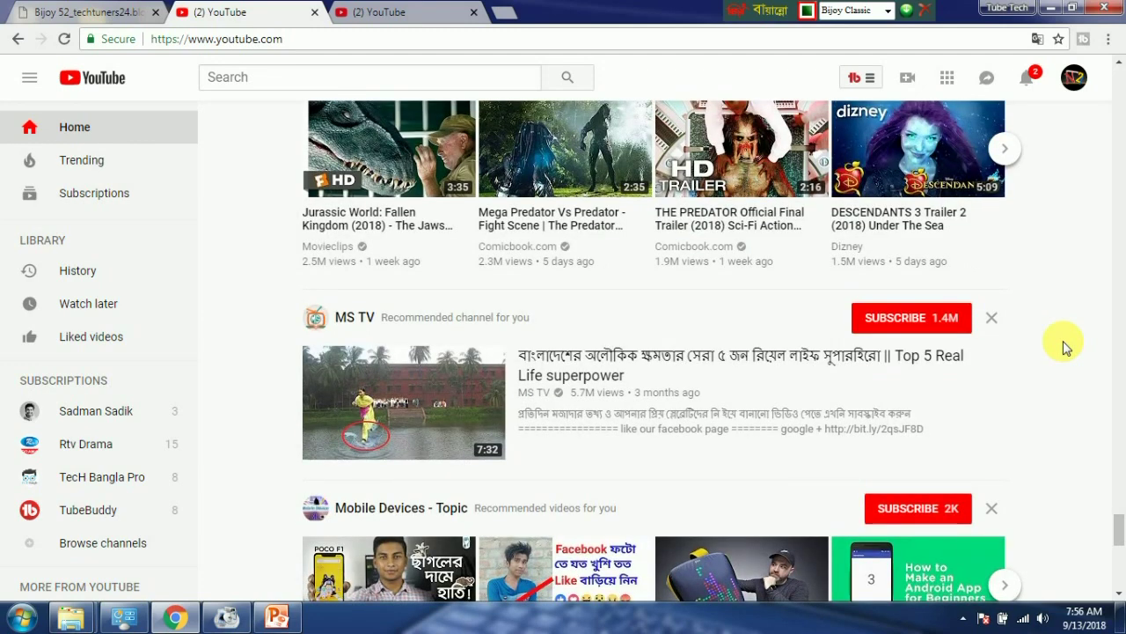
scroll(1065, 348, down, 1)
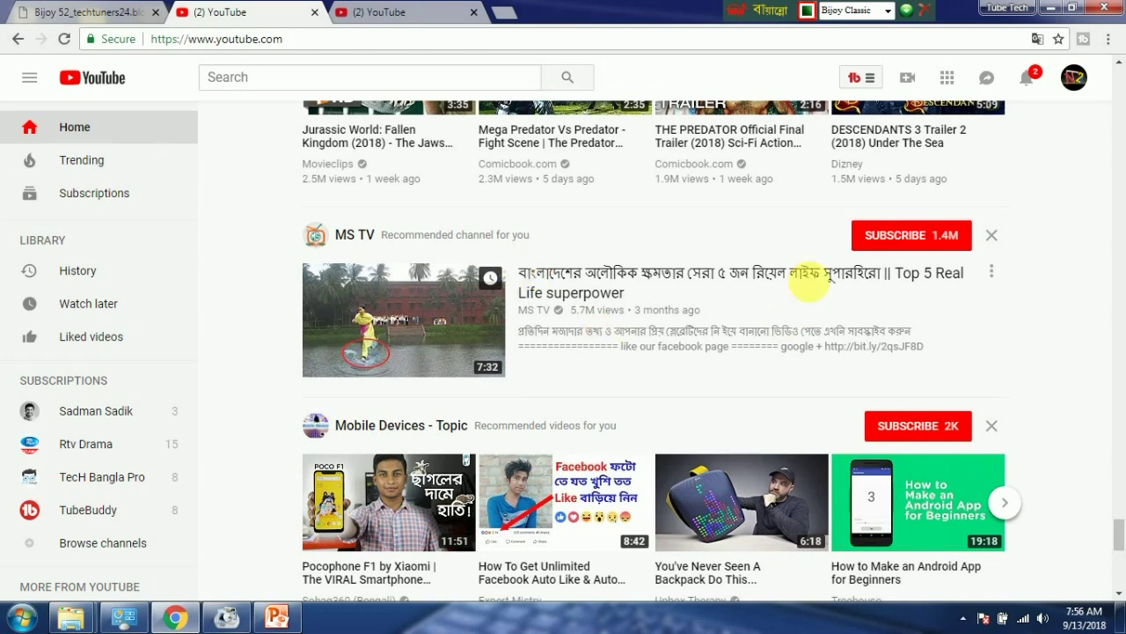
scroll(988, 291, down, 2)
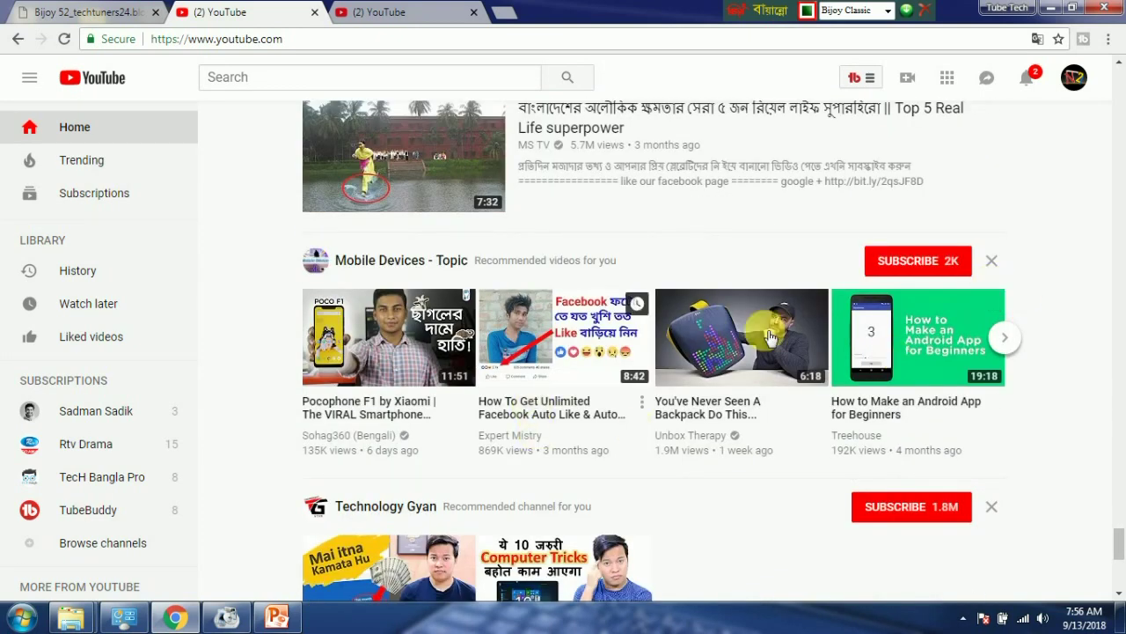
scroll(1074, 250, up, 1)
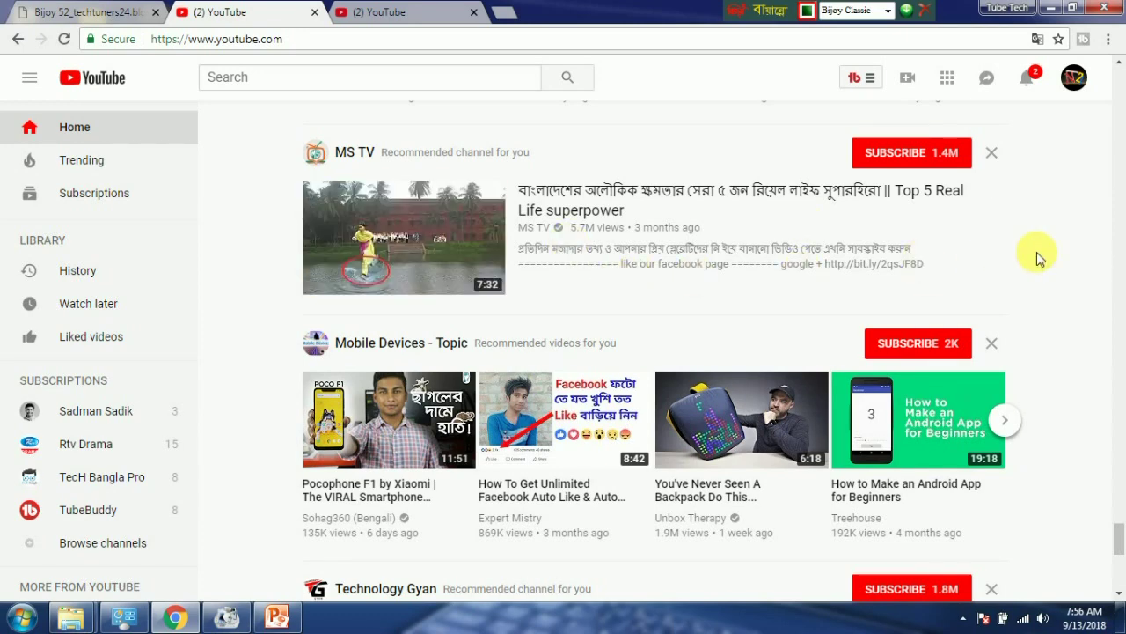
scroll(1039, 257, up, 2)
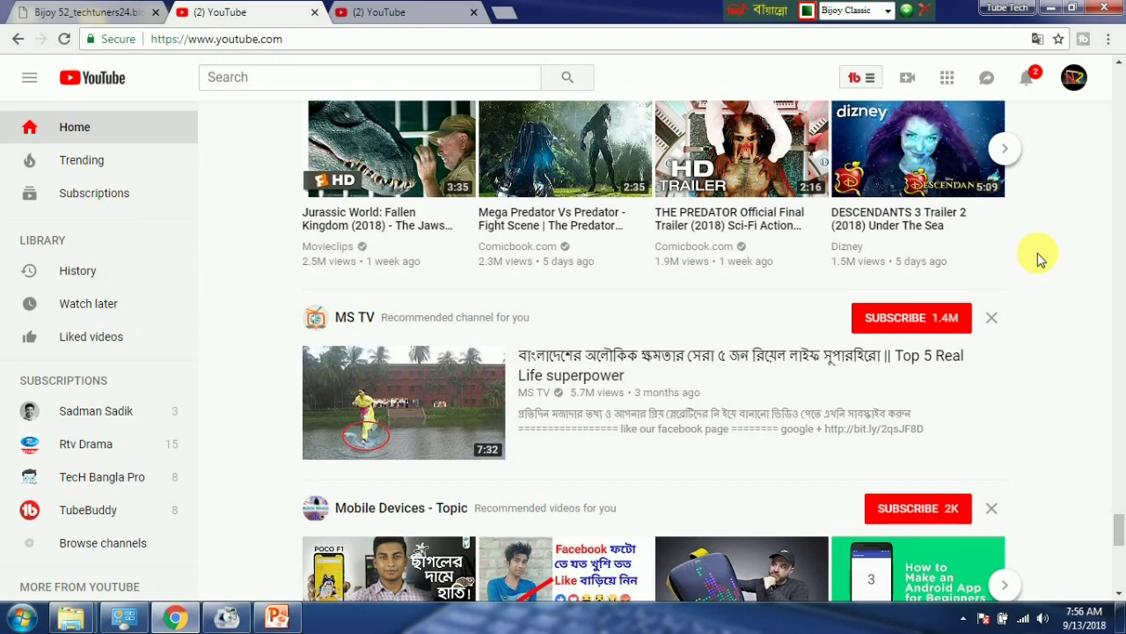
scroll(1045, 271, up, 1)
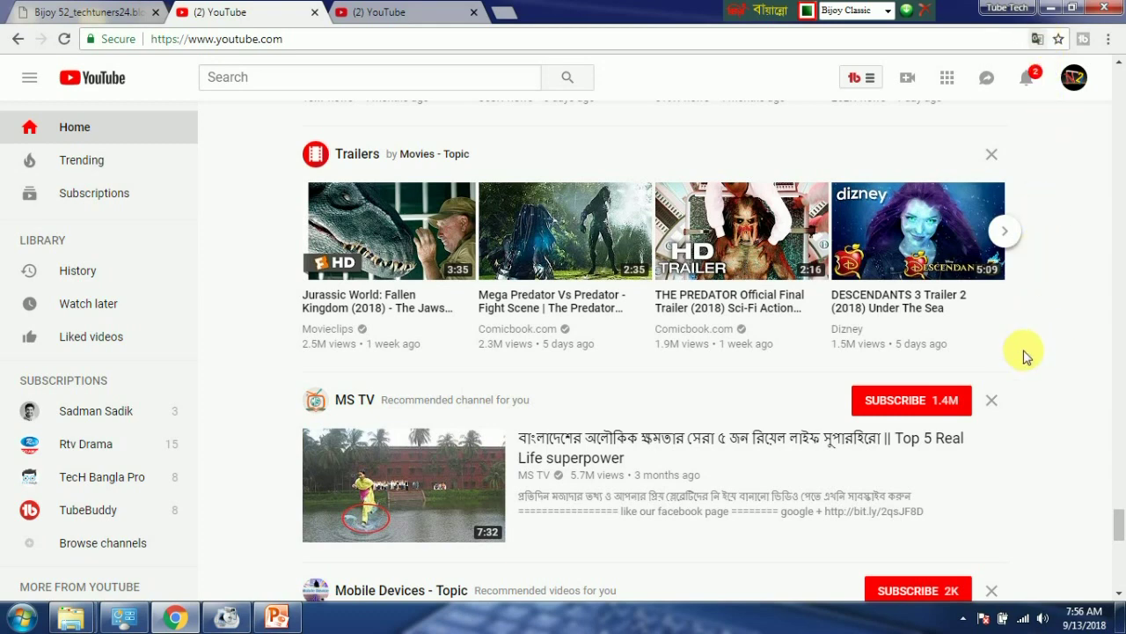
click(1050, 7)
Step: Drag the Fall Semester Routine image from the desktop onto slide 1 of Presentation1
click(277, 616)
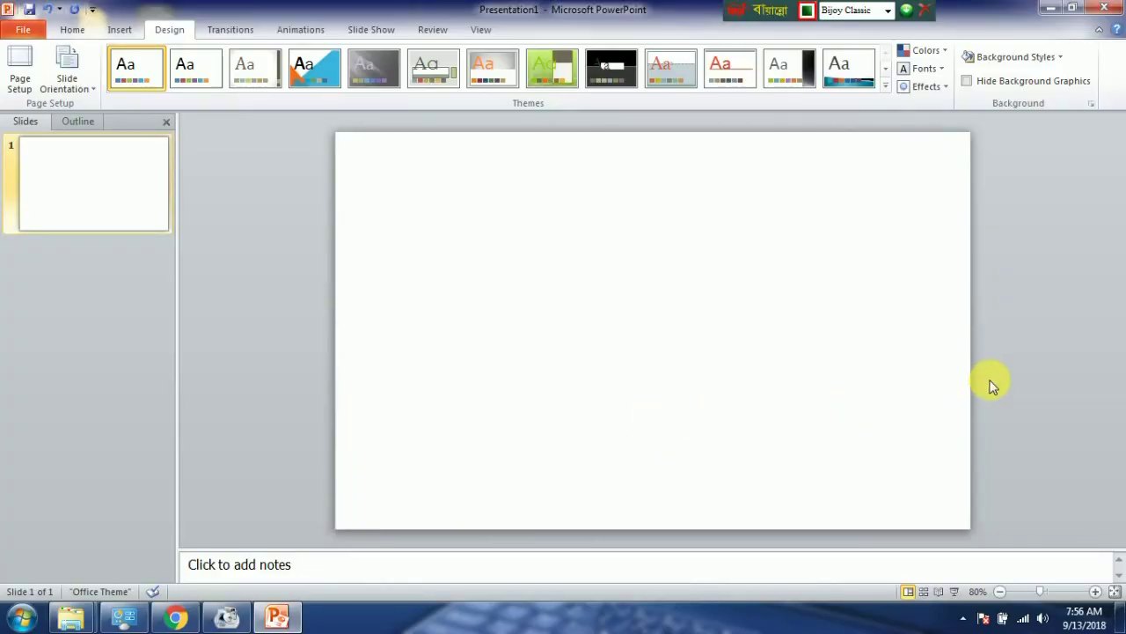
click(1050, 8)
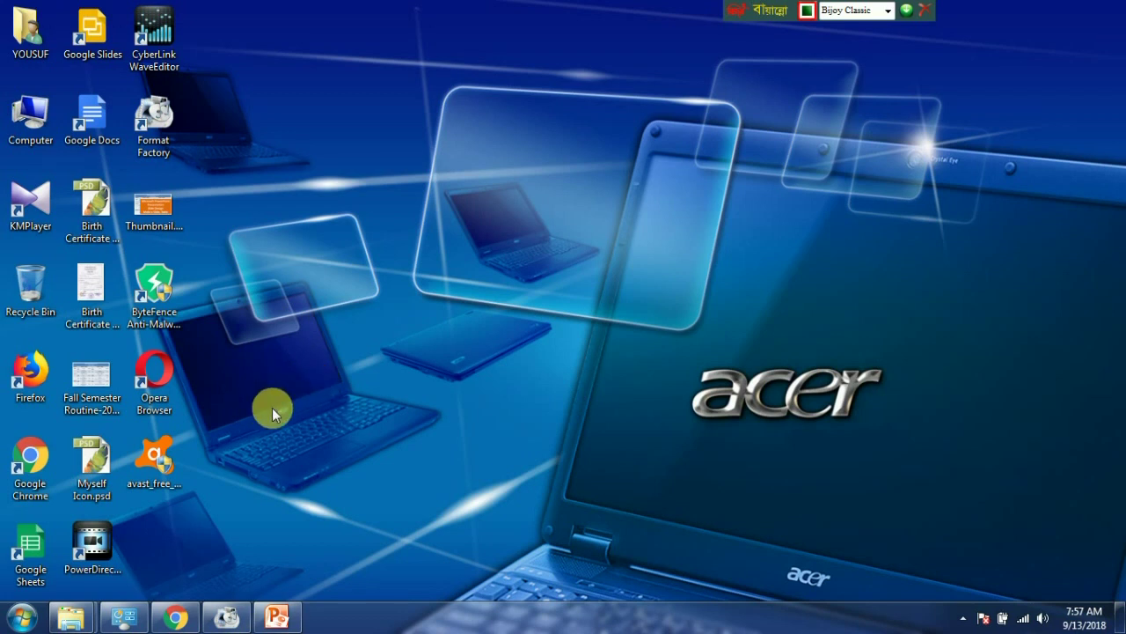
drag(92, 387, 478, 307)
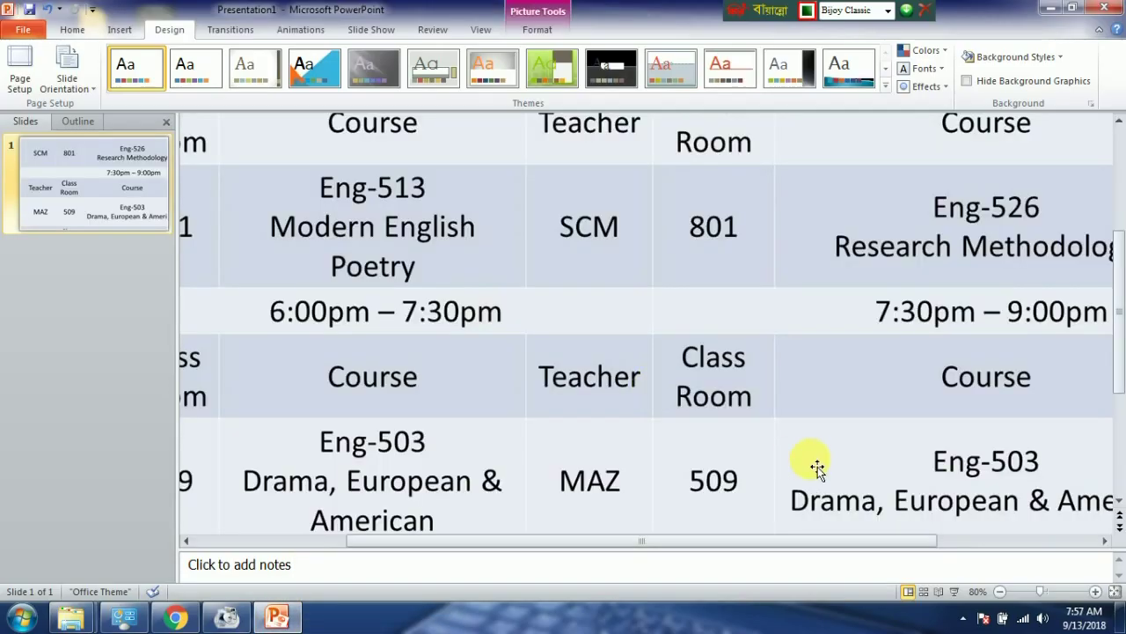
Step: Shrink the routine picture by its corner and move it to the slide's top-left, viewing at 80%
click(999, 594)
click(1000, 594)
click(1000, 593)
click(1000, 593)
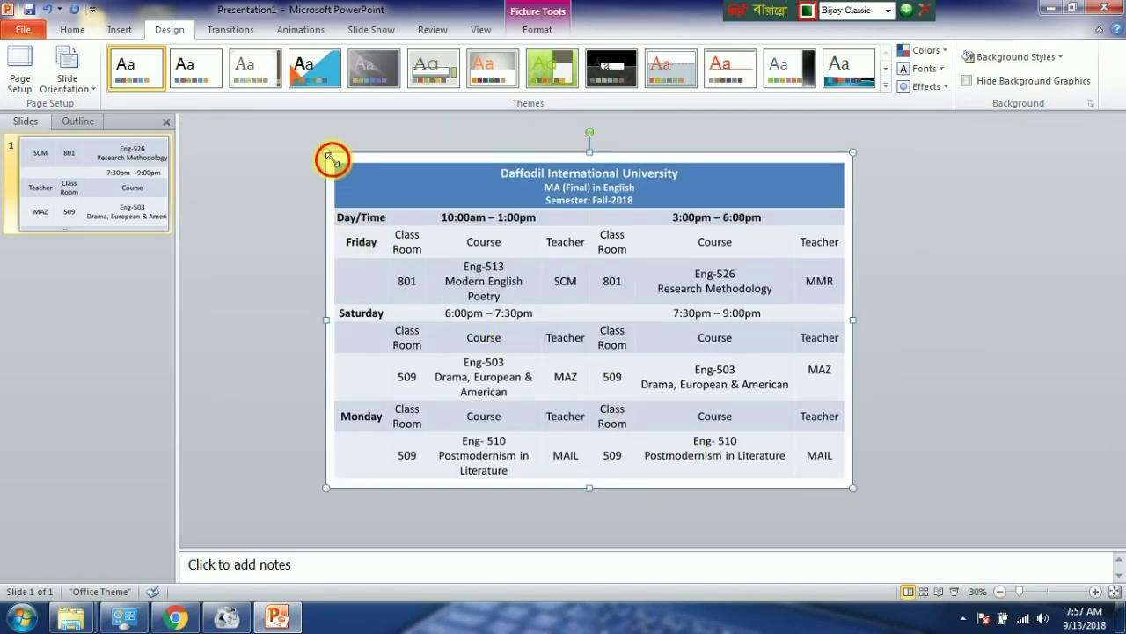
drag(325, 152, 564, 256)
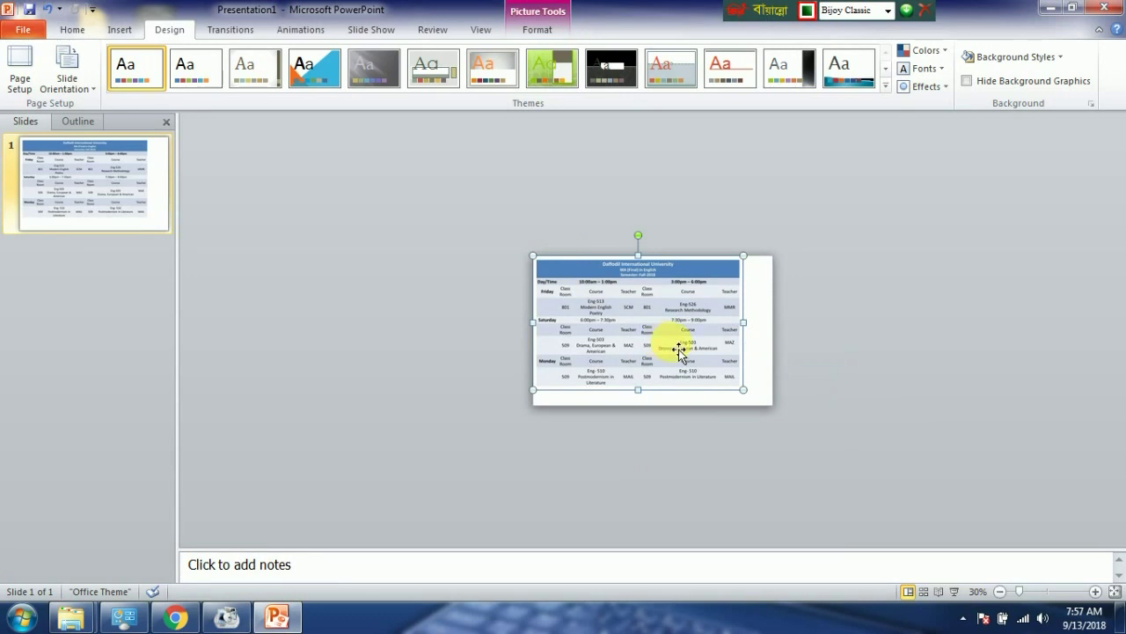
drag(745, 389, 781, 409)
click(1095, 591)
click(1095, 591)
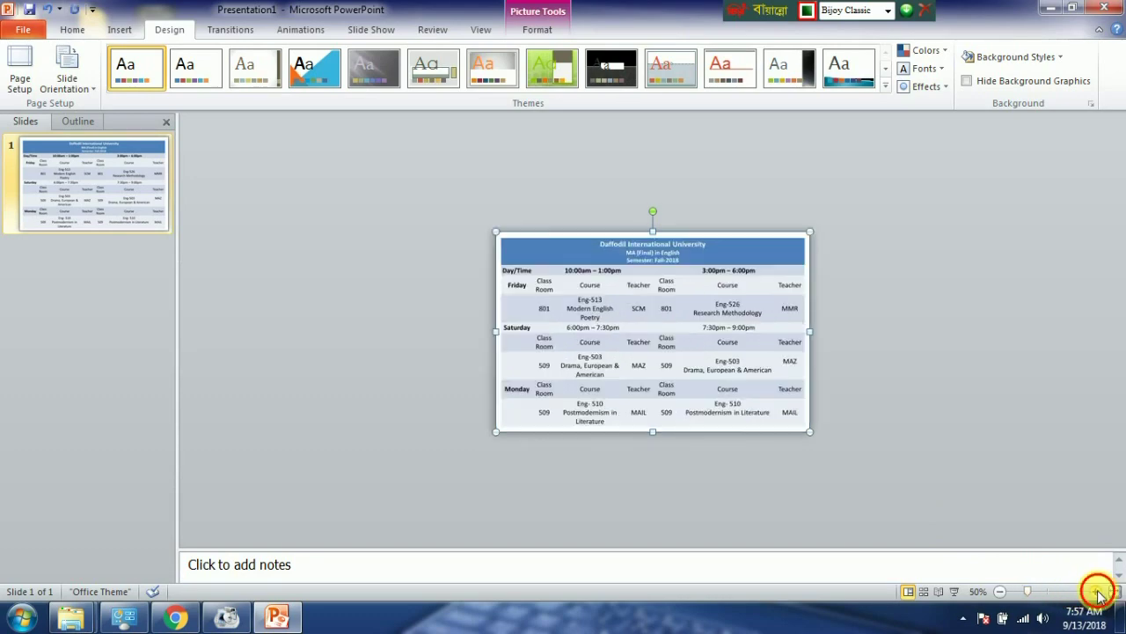
click(1096, 591)
click(1095, 591)
click(1095, 592)
click(1096, 591)
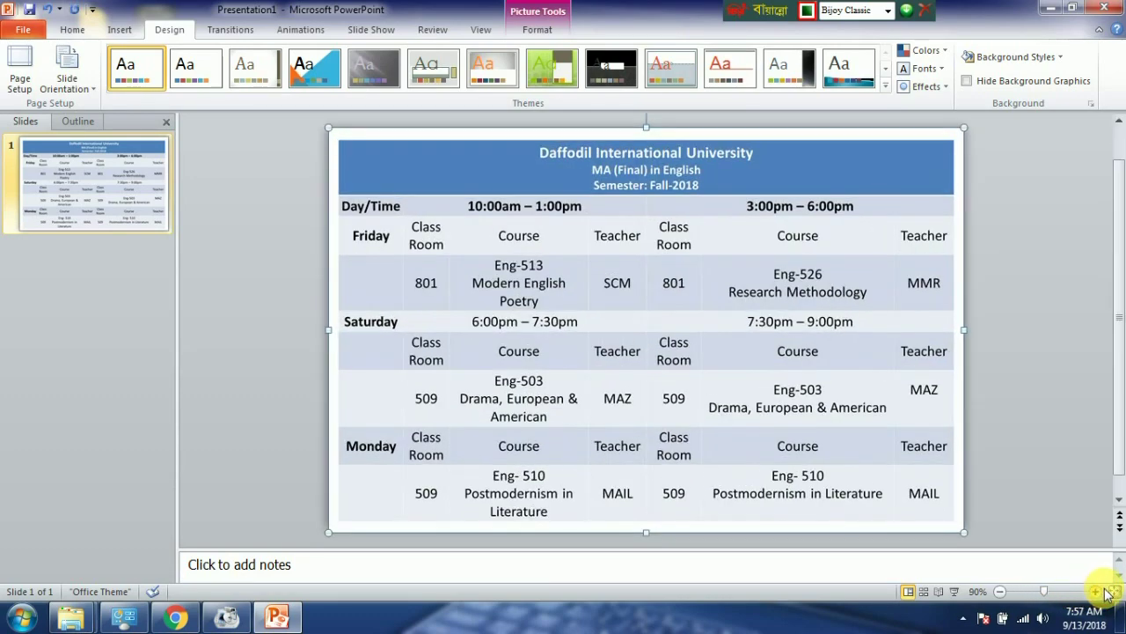
click(1000, 591)
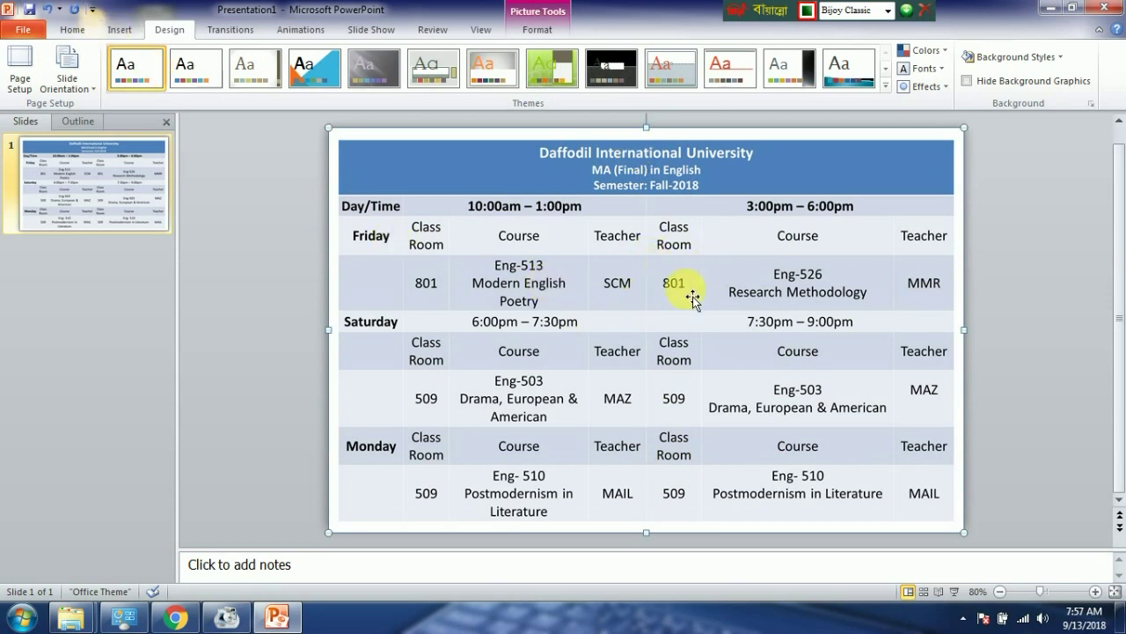
Step: Insert a text box on the slide with a 40-point font size
click(118, 30)
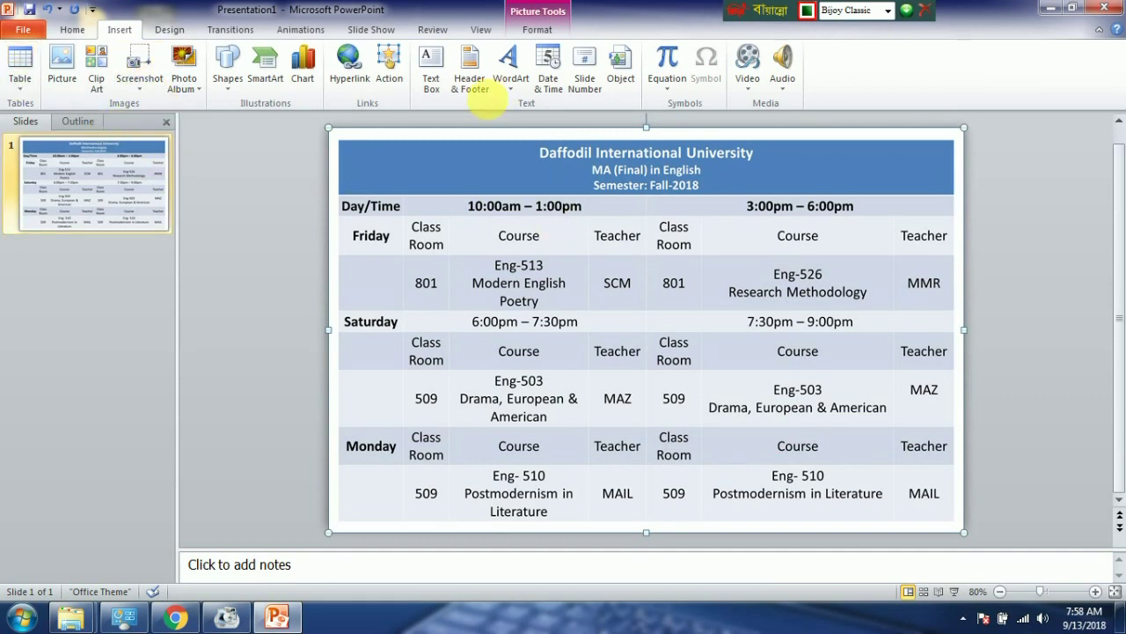
click(431, 74)
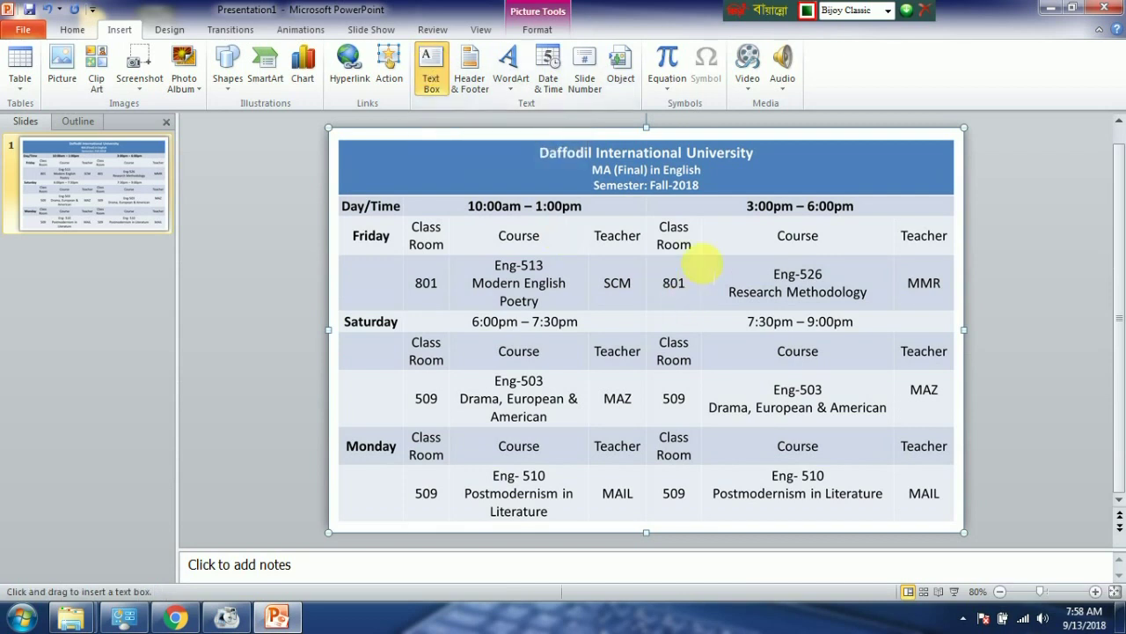
click(706, 234)
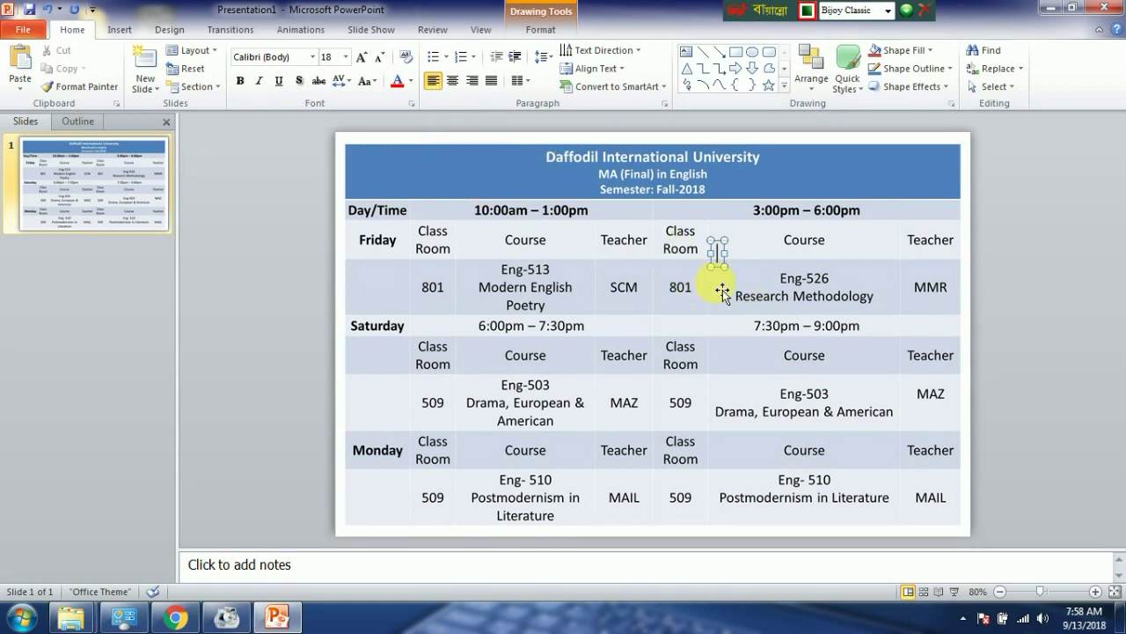
click(346, 58)
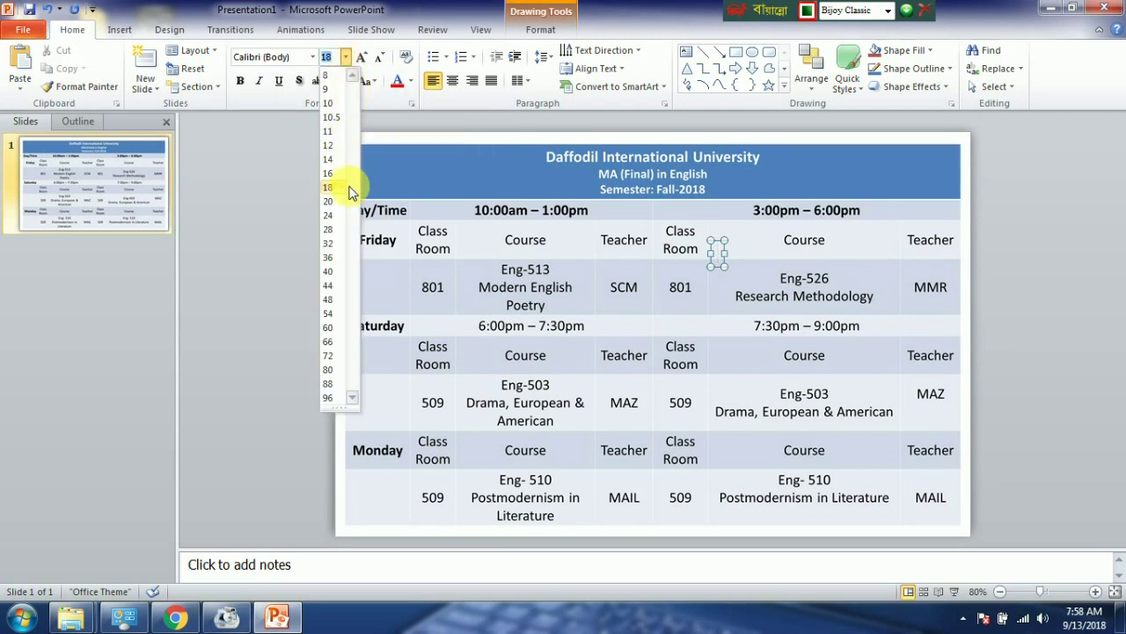
click(329, 271)
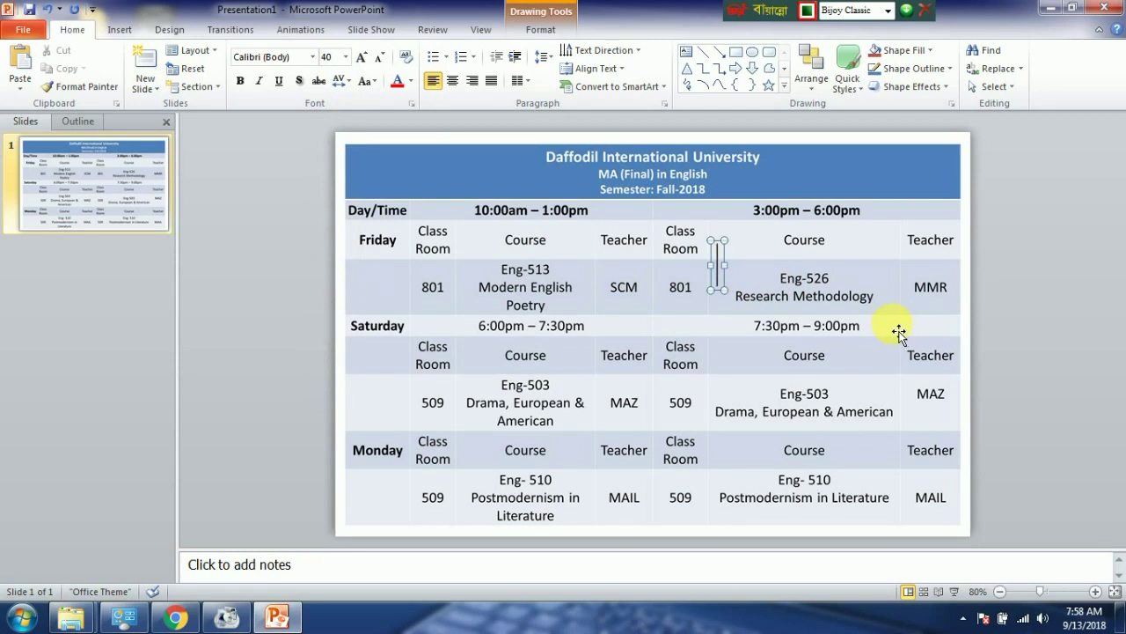
Step: Switch input from Bijoy to English and type 'Microsoft PowerPoint' as the first line
text(k)
key(BackSpace)
key(ctrl+alt+b)
text(Mo)
key(BackSpace)
text(icrosot)
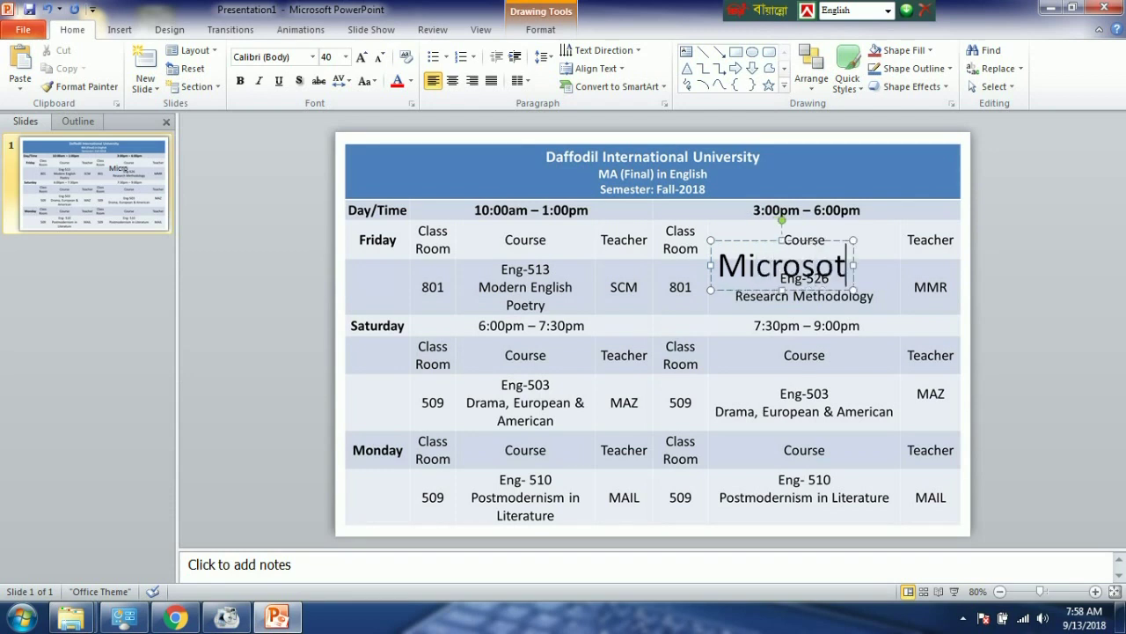
key(BackSpace)
text(ft)
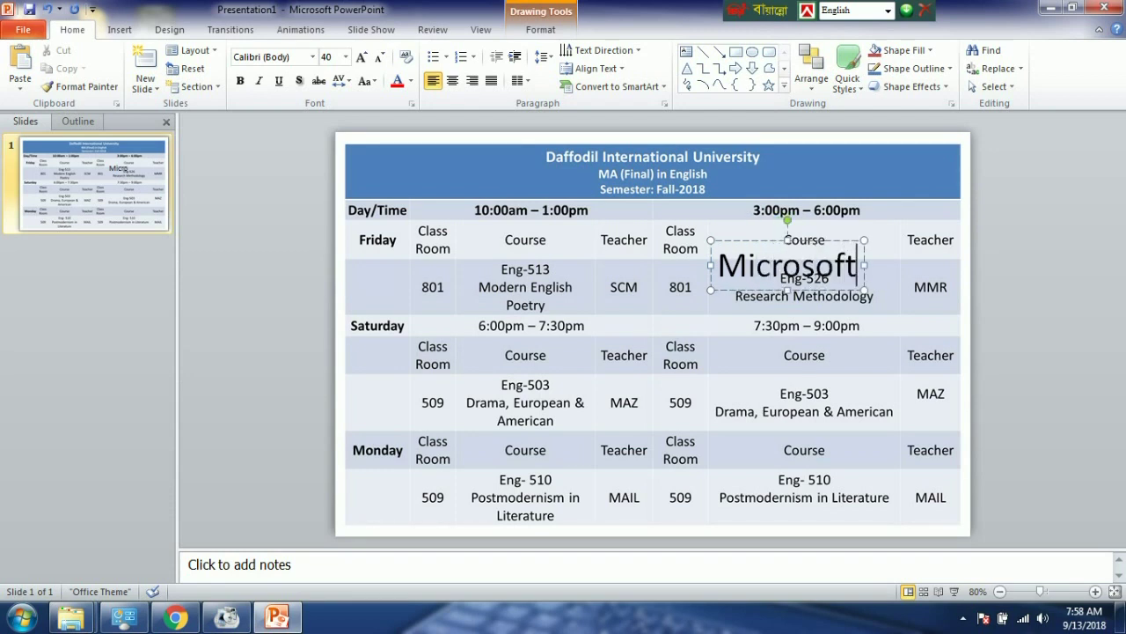
text( Powerp)
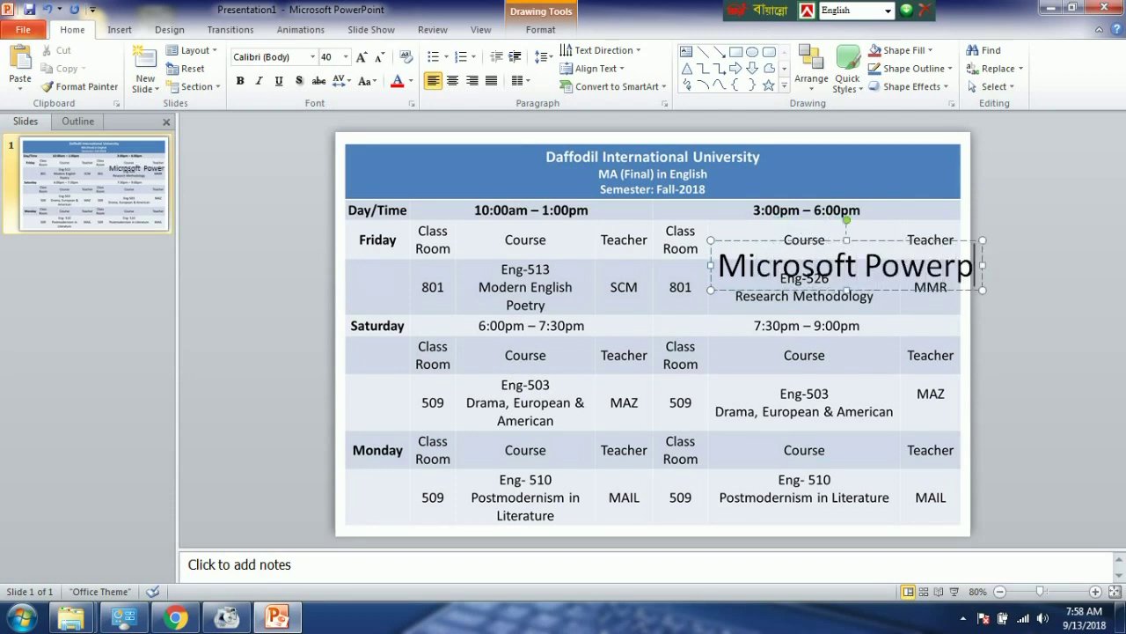
key(BackSpace)
text(Po)
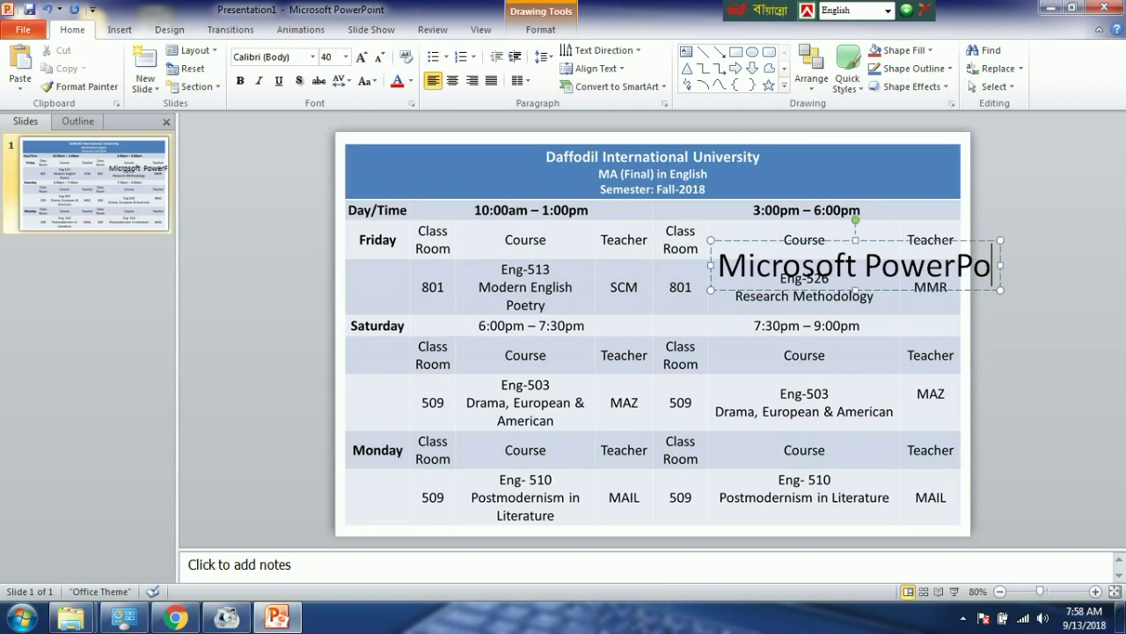
text(int)
key(Return)
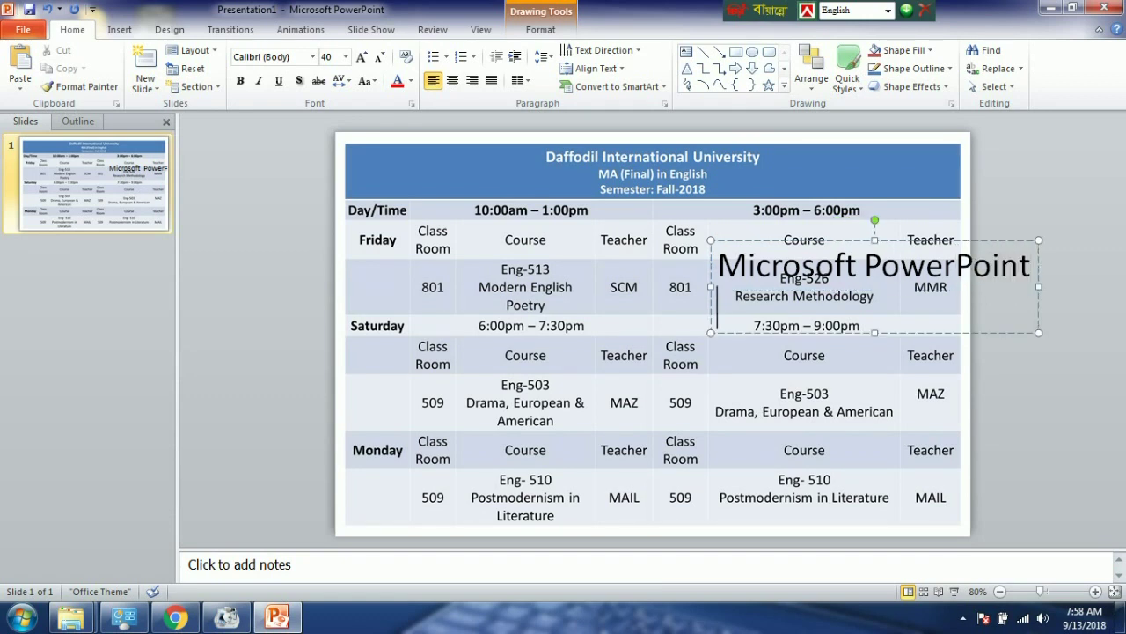
Step: Add the lines 'Presentation', 'Slide, Design', 'Animation,' and 'Table, column & Ro'
text(Pse)
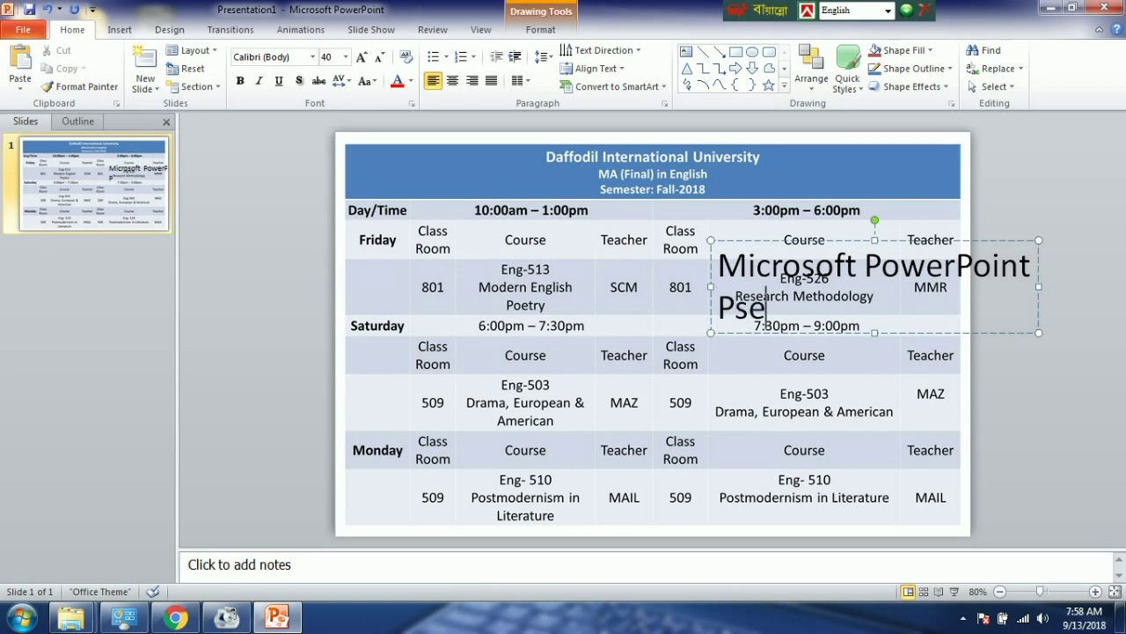
key(BackSpace)
key(BackSpace)
text(resentation)
key(Return)
text(S)
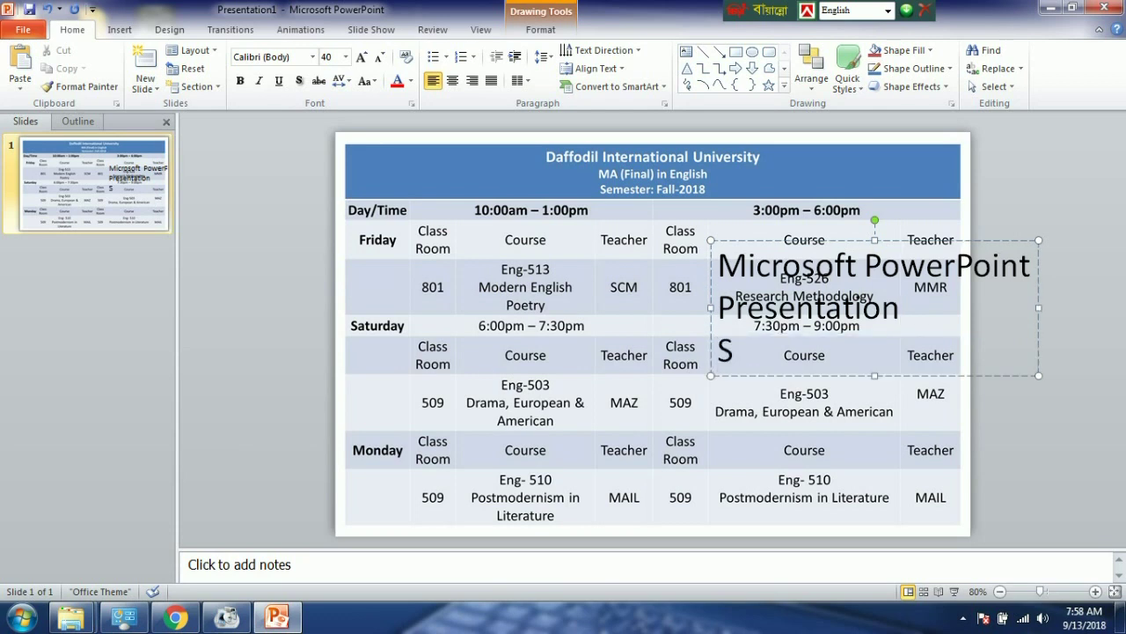
text(lide,)
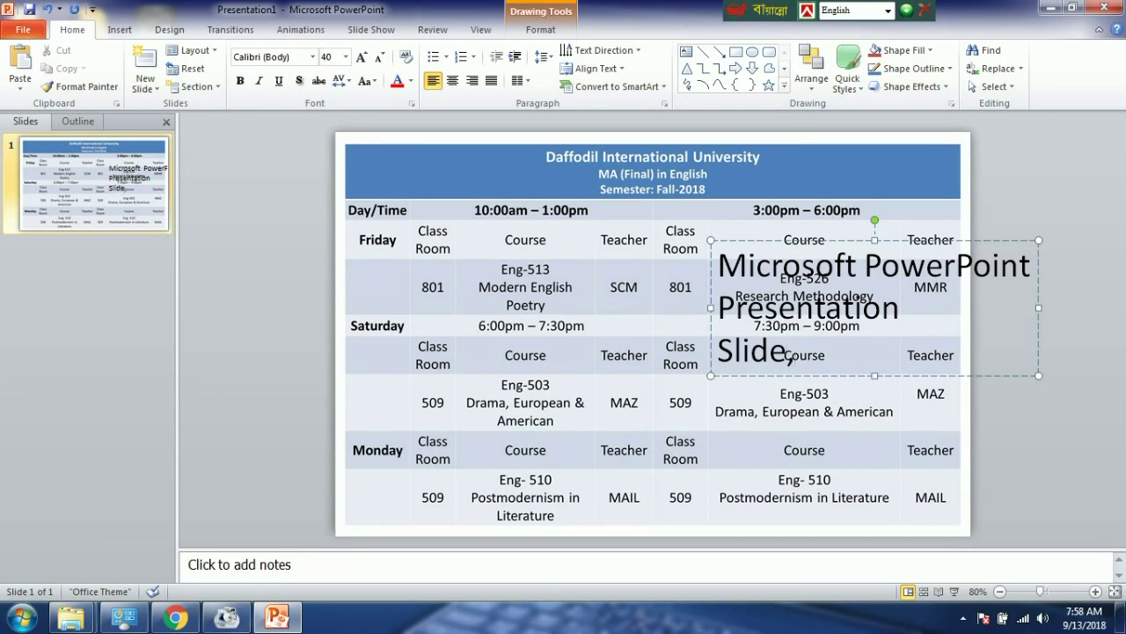
text(Design)
key(Return)
text(Animation)
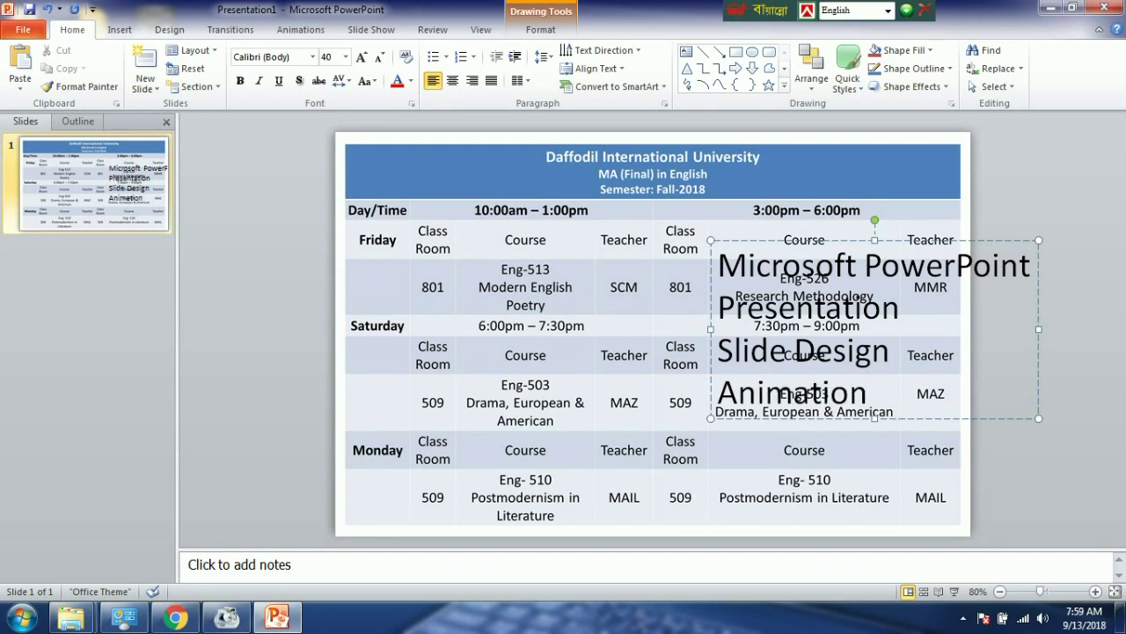
text(,)
key(Return)
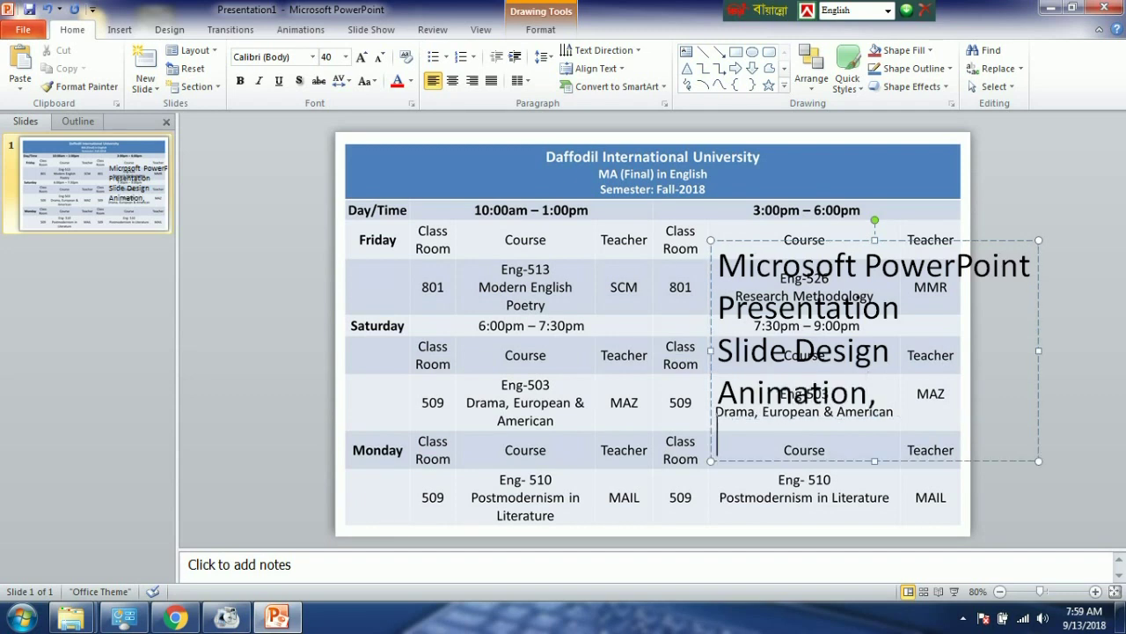
text(Table)
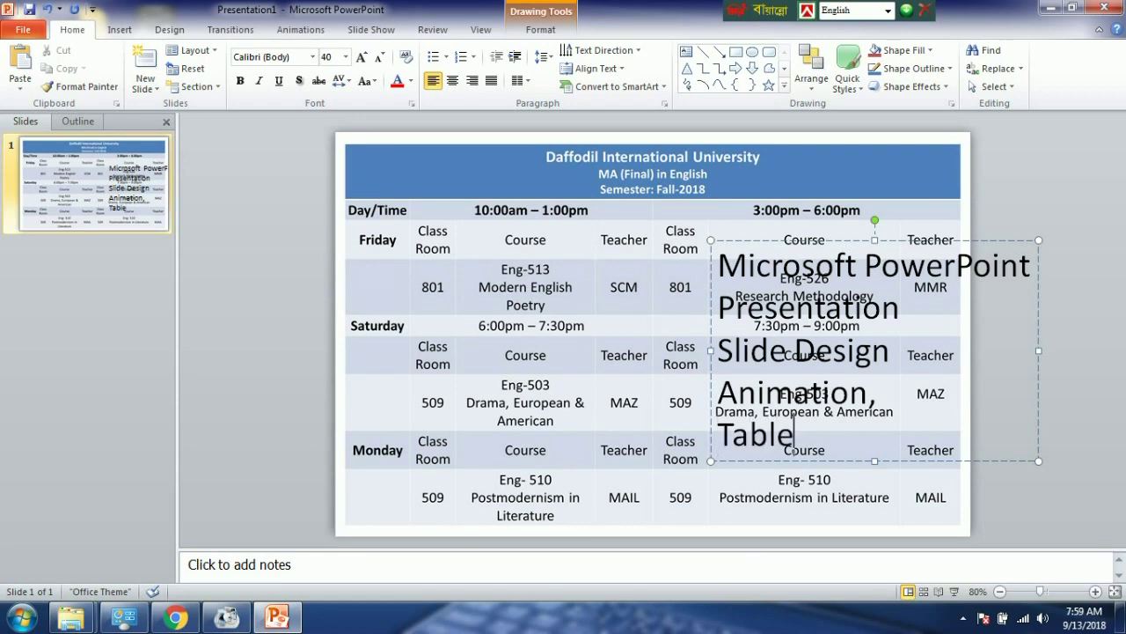
text(, colu)
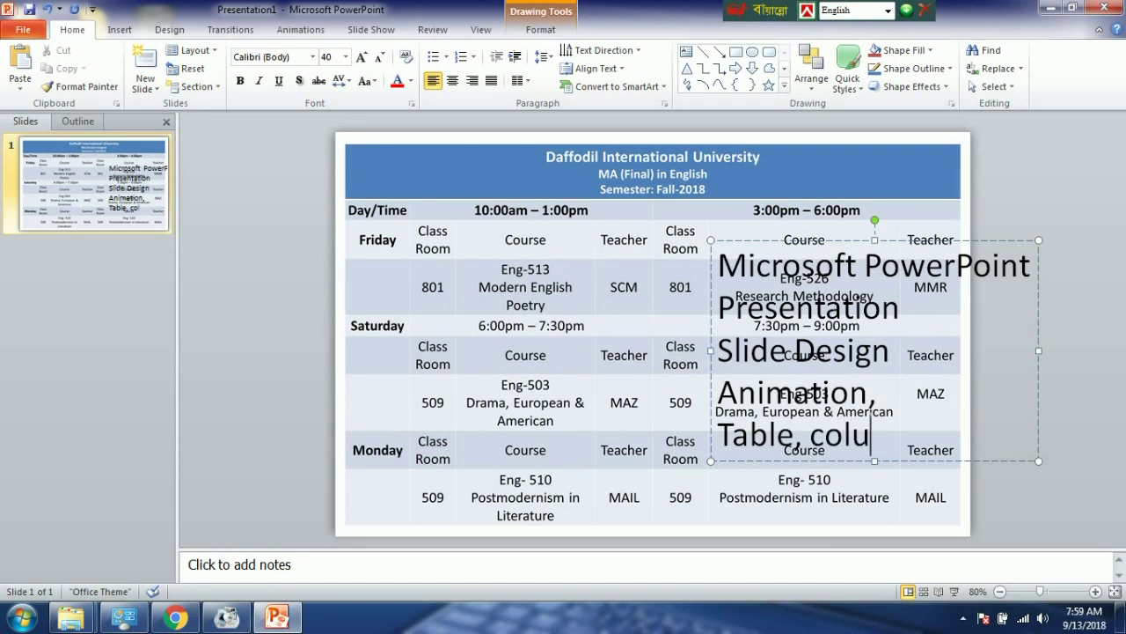
text(mn & Row)
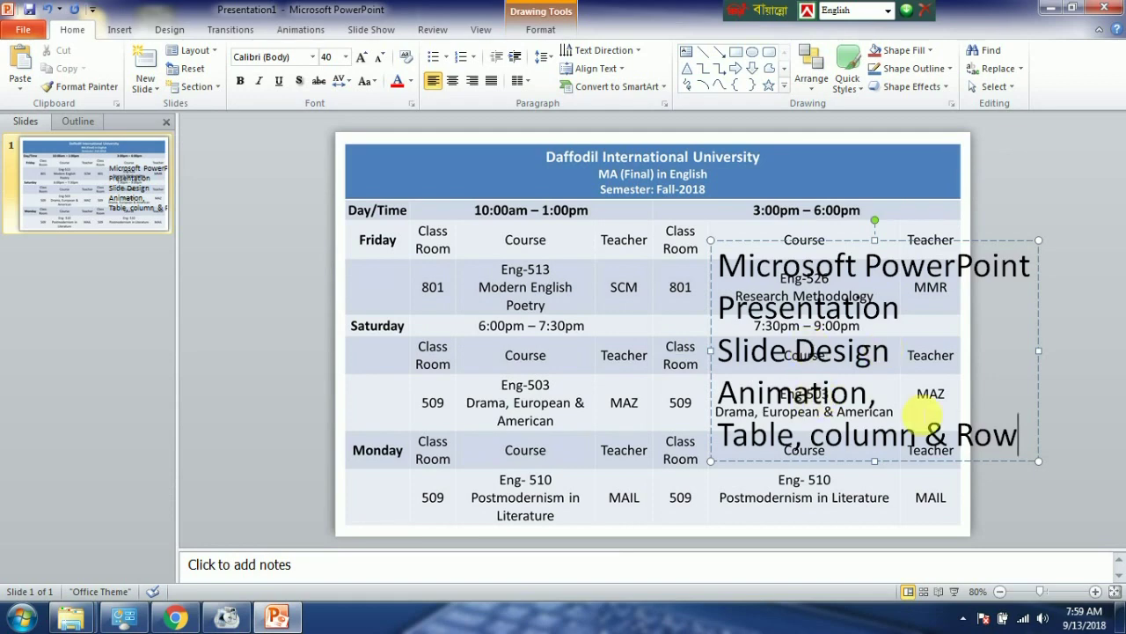
Step: Move the text box left over the table and centre all five lines
drag(904, 248, 768, 236)
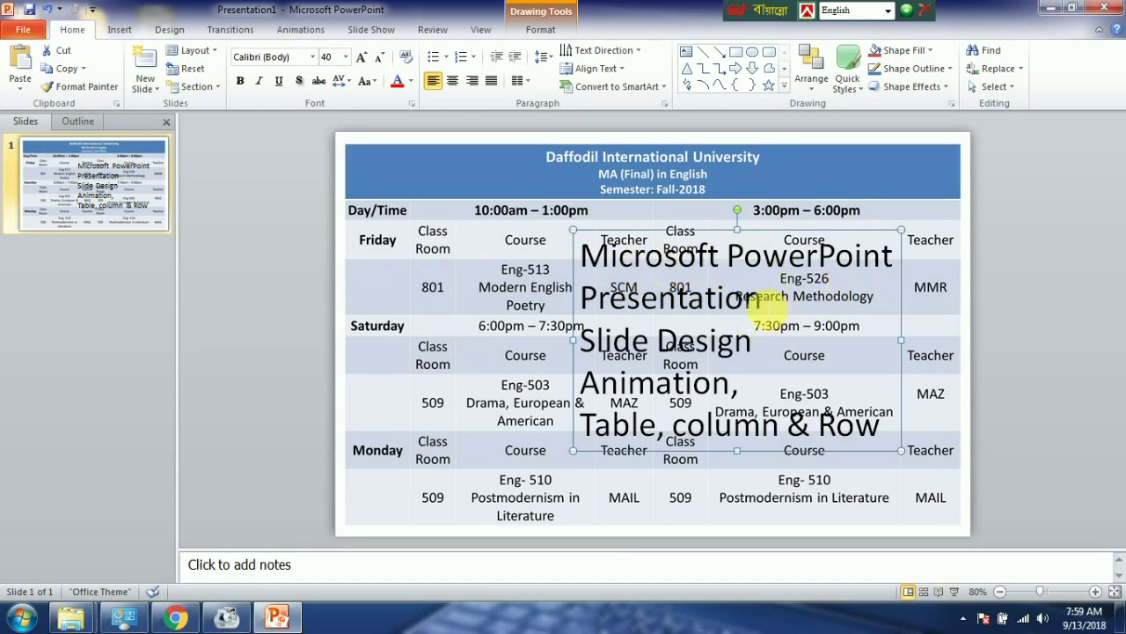
drag(759, 301, 649, 297)
drag(754, 352, 620, 357)
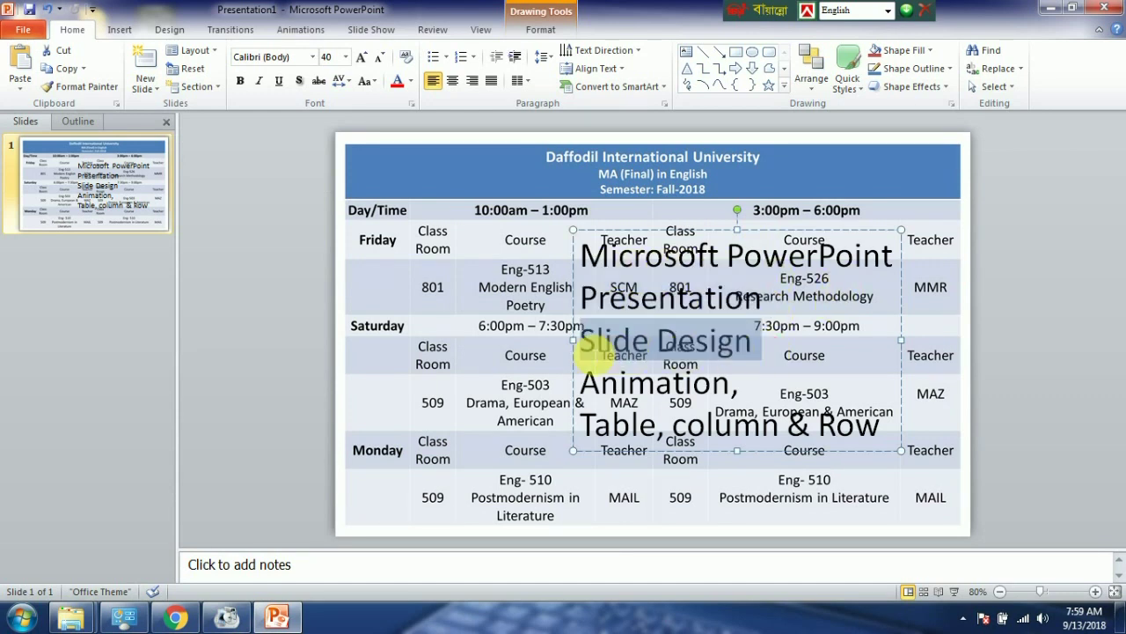
drag(748, 397, 581, 392)
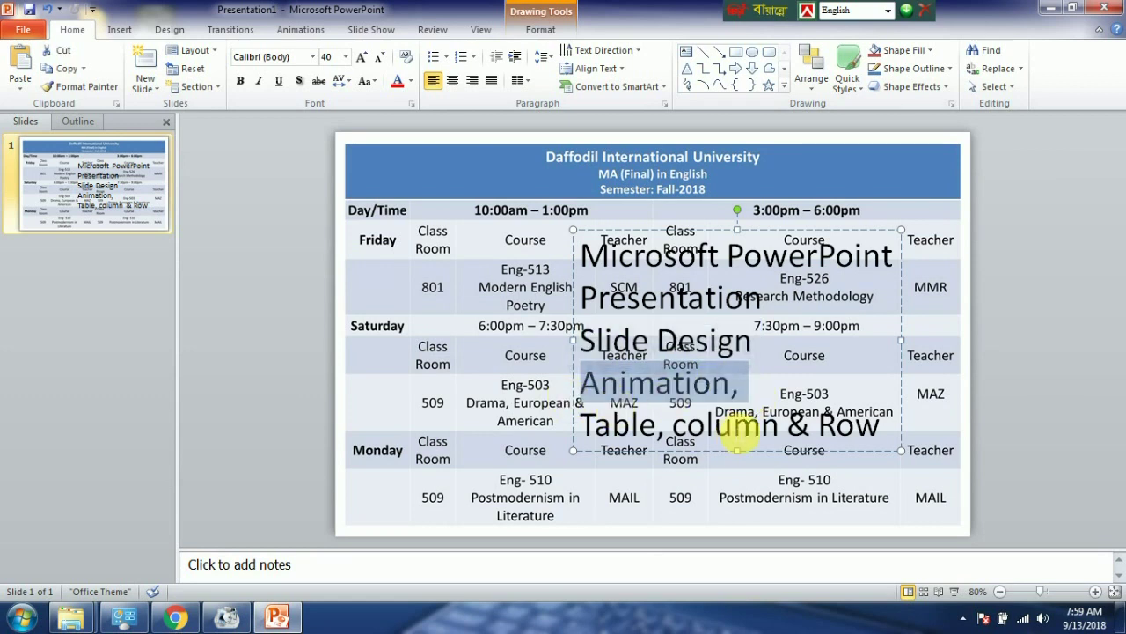
drag(883, 431, 582, 253)
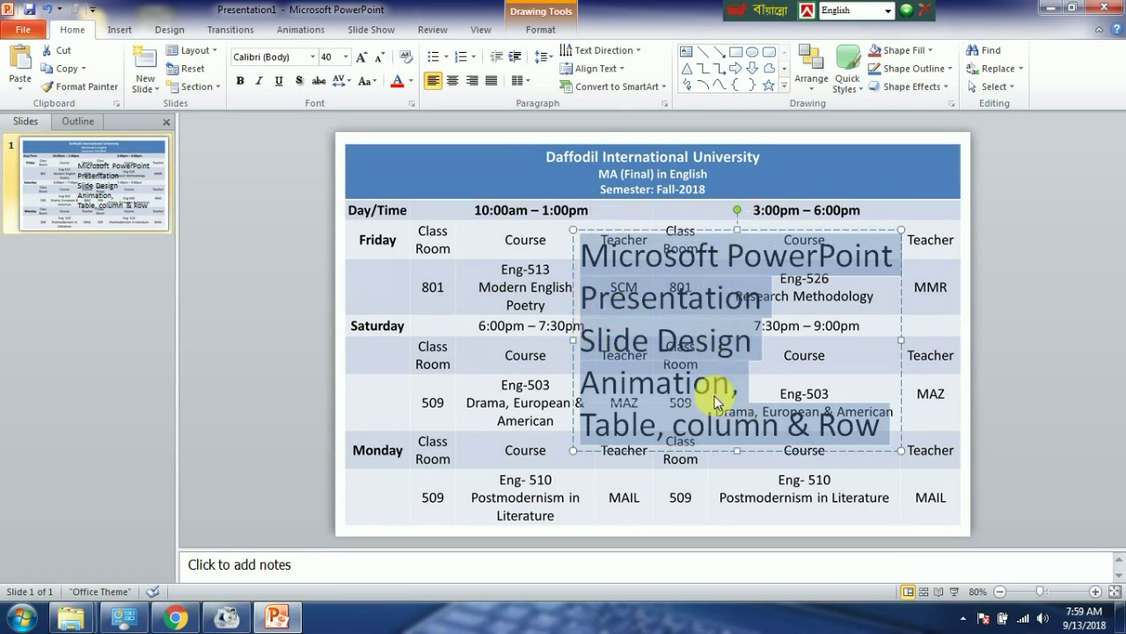
click(453, 83)
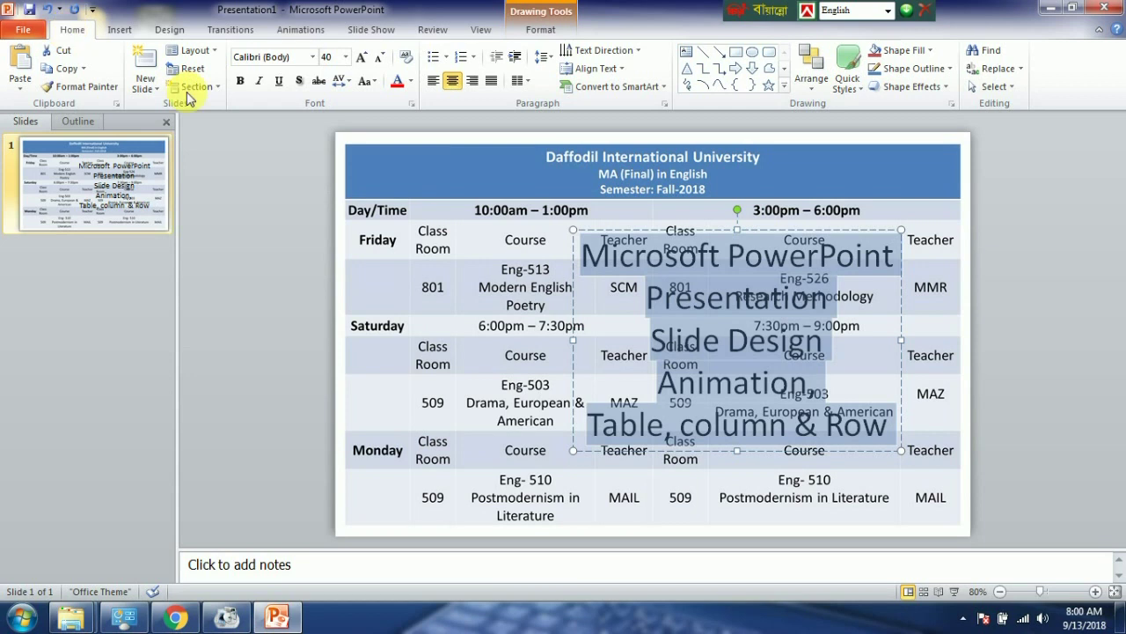
Step: Fill the text box with Dark Blue, Text 2 and make all its text bold yellow
click(918, 52)
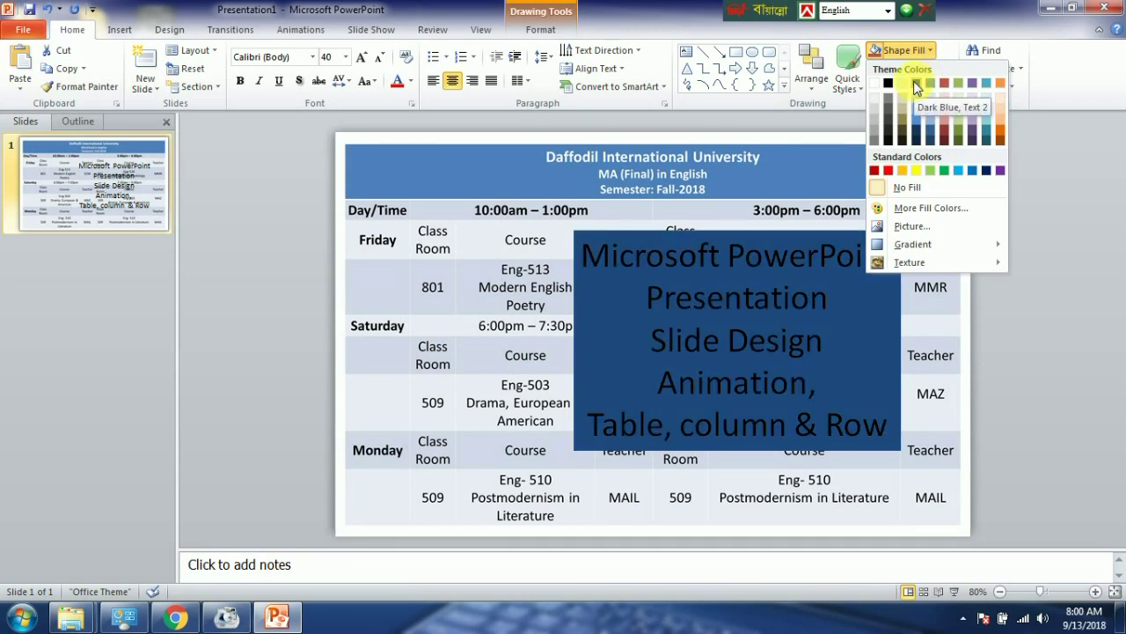
click(917, 86)
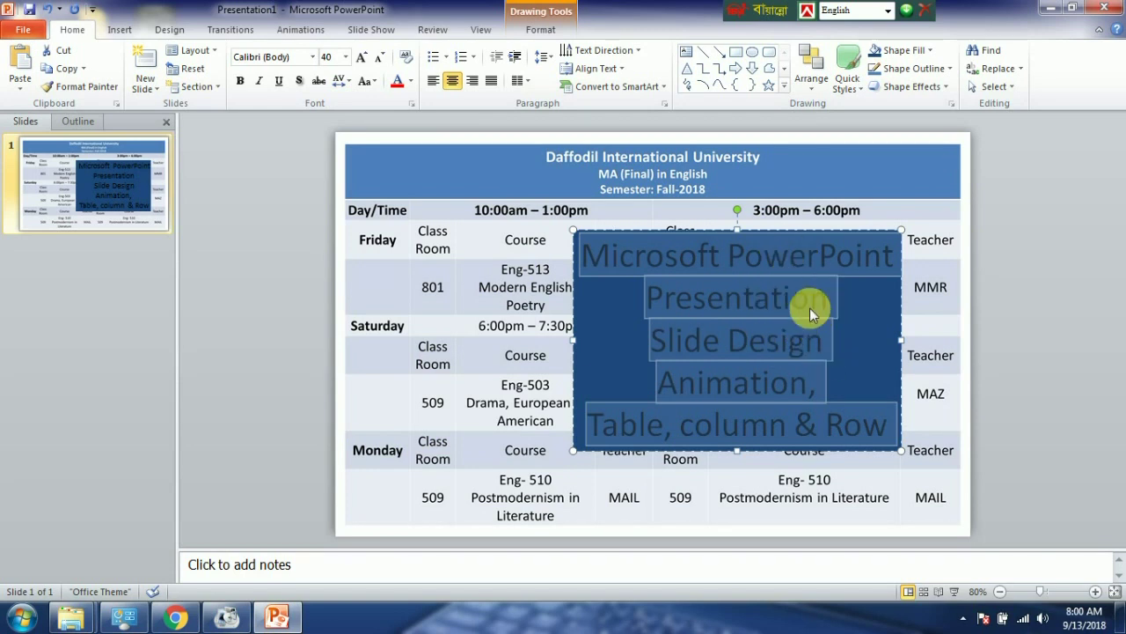
click(857, 328)
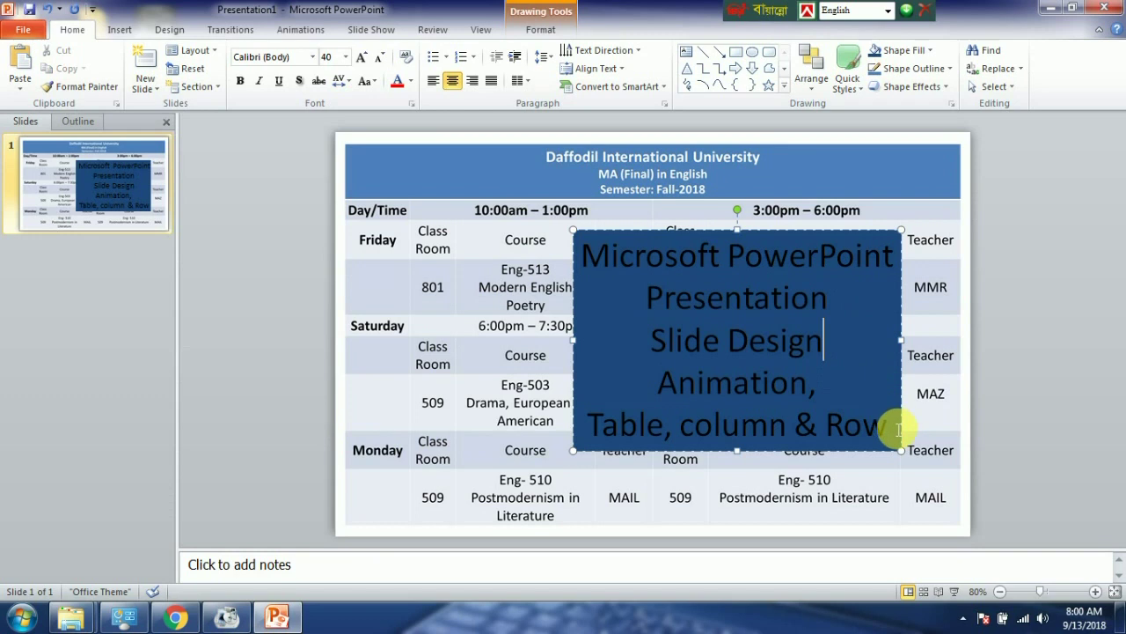
drag(898, 431, 598, 277)
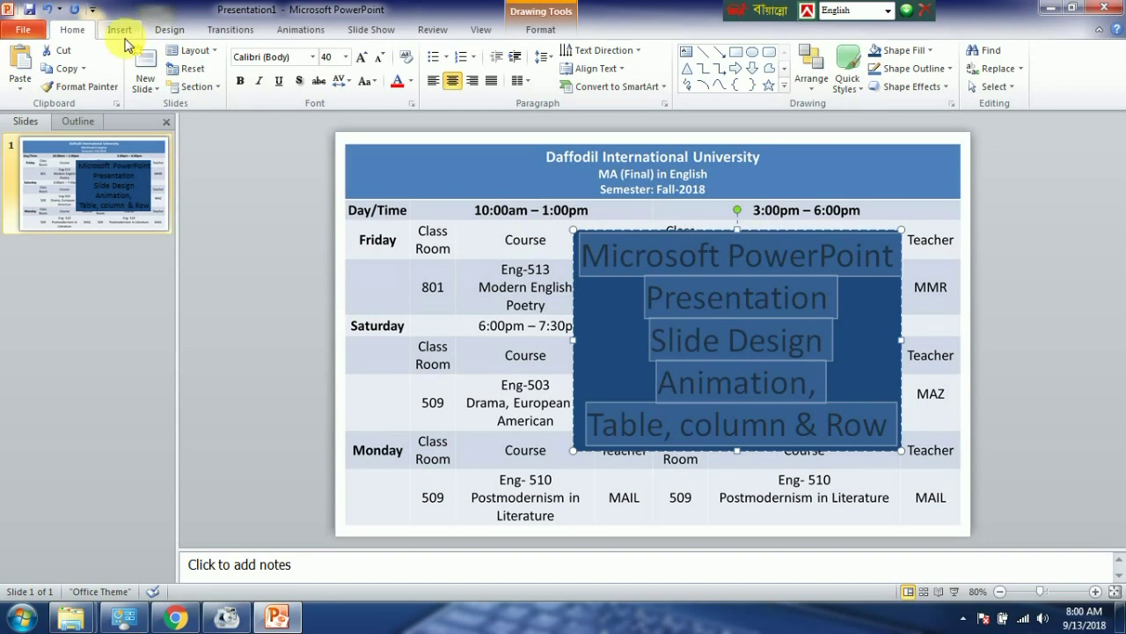
click(411, 81)
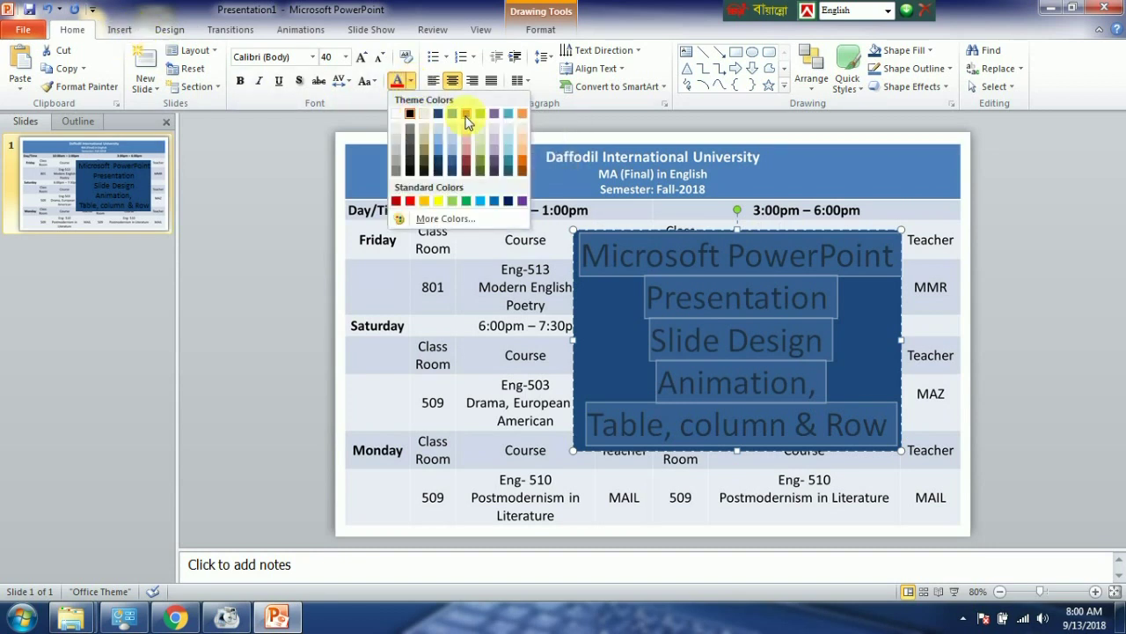
click(438, 202)
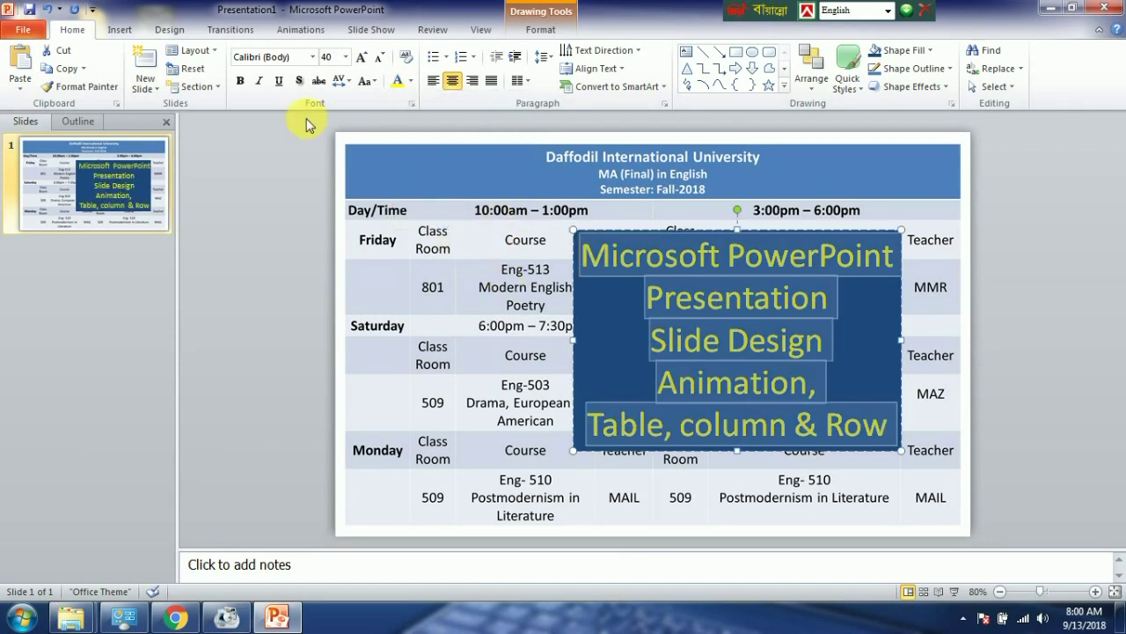
click(239, 82)
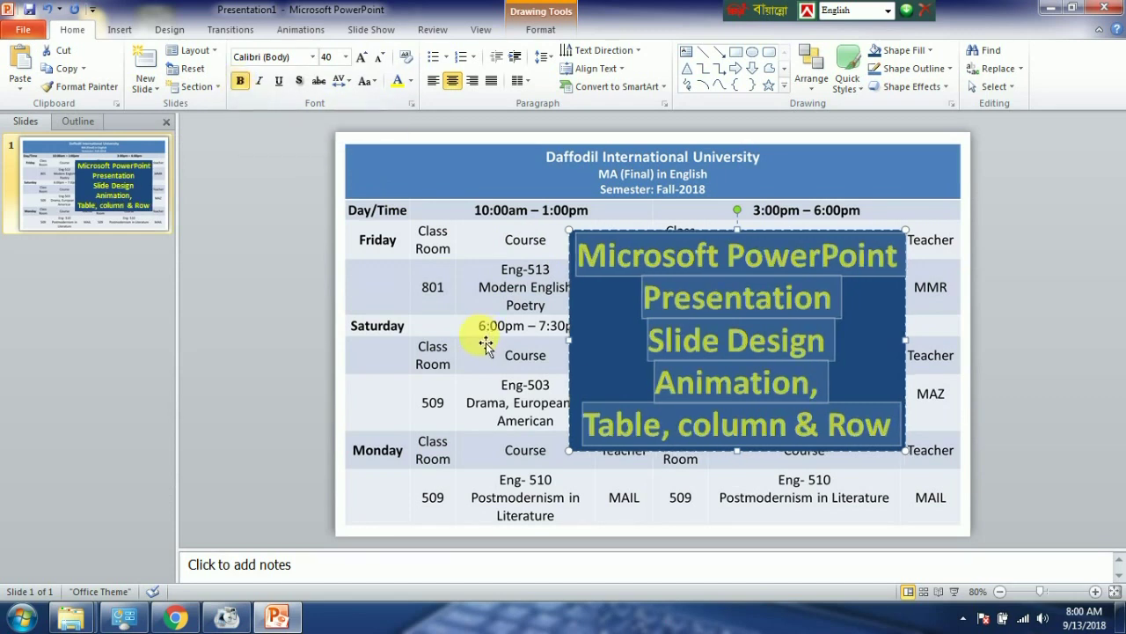
Step: Preview the AR fonts on the box text and apply AR ESSENCE
click(295, 56)
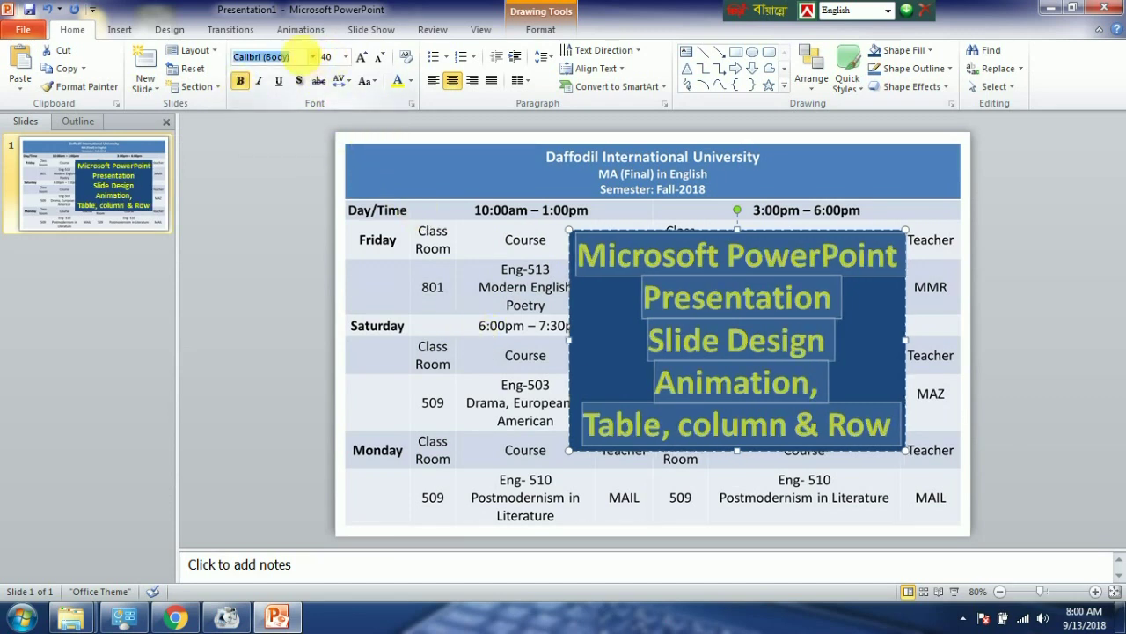
click(305, 56)
key(Down)
key(Down)
key(Down)
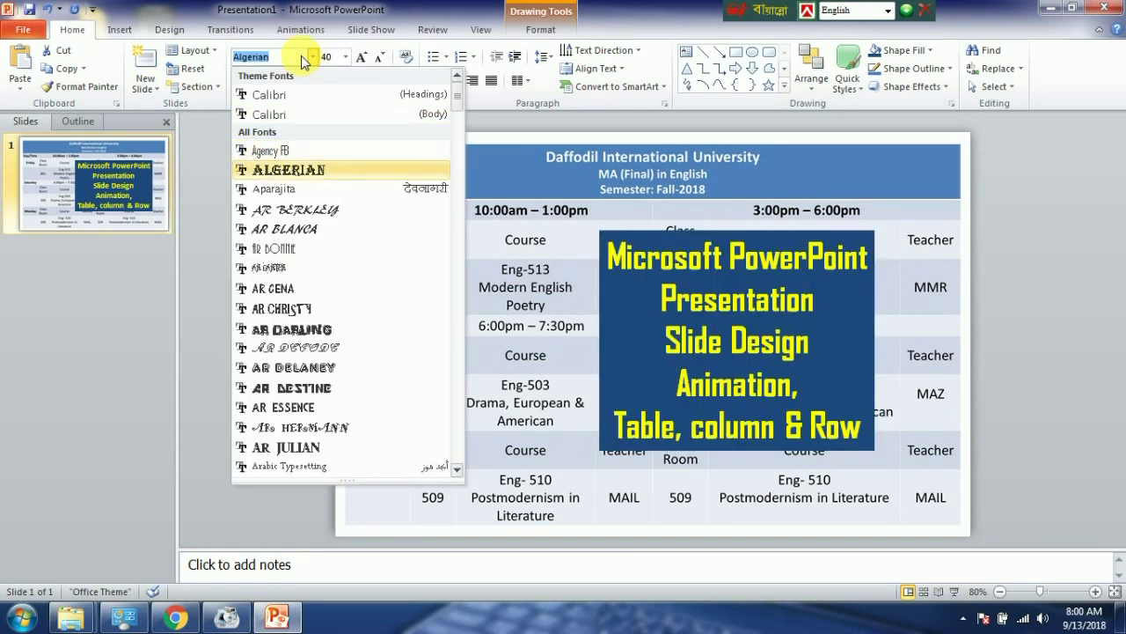
key(Down)
key(Down)
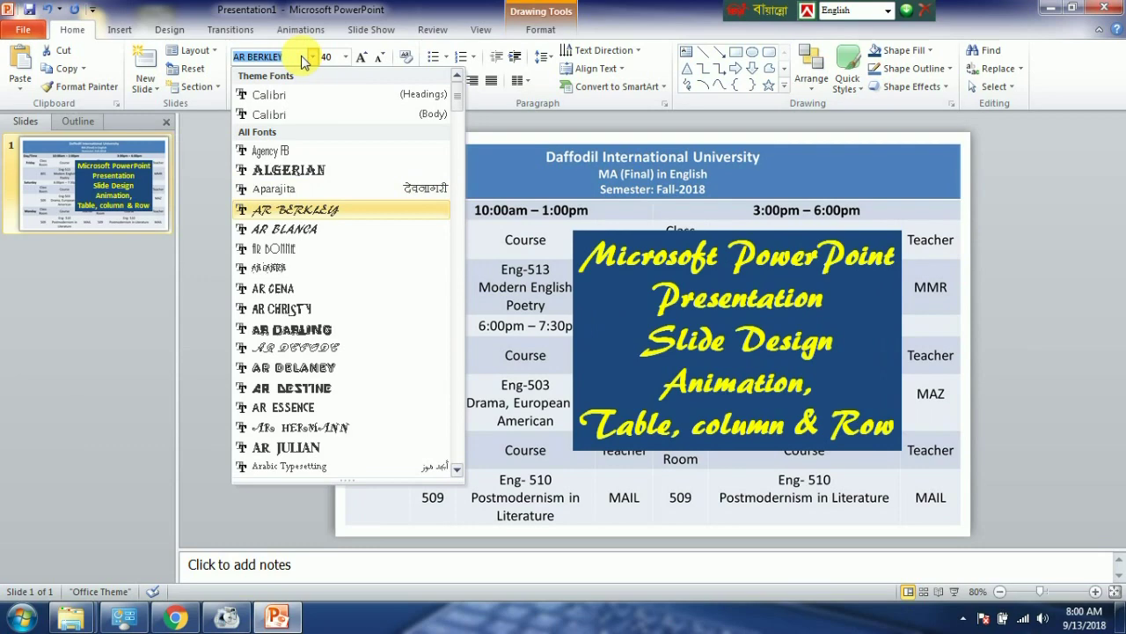
key(Down)
key(Down)
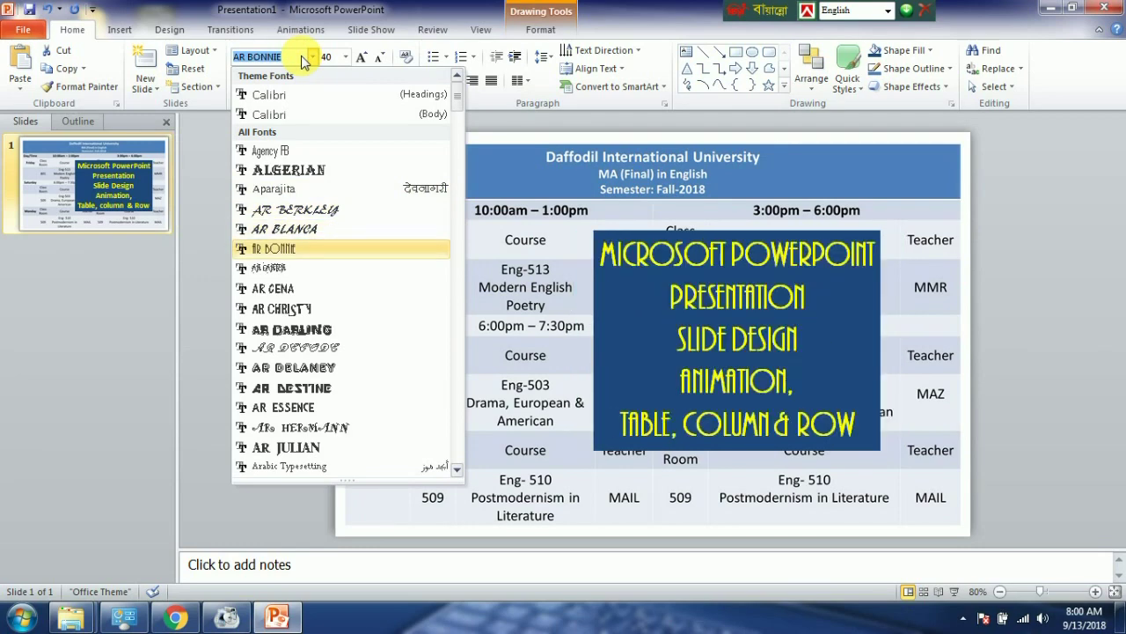
key(Down)
key(Down)
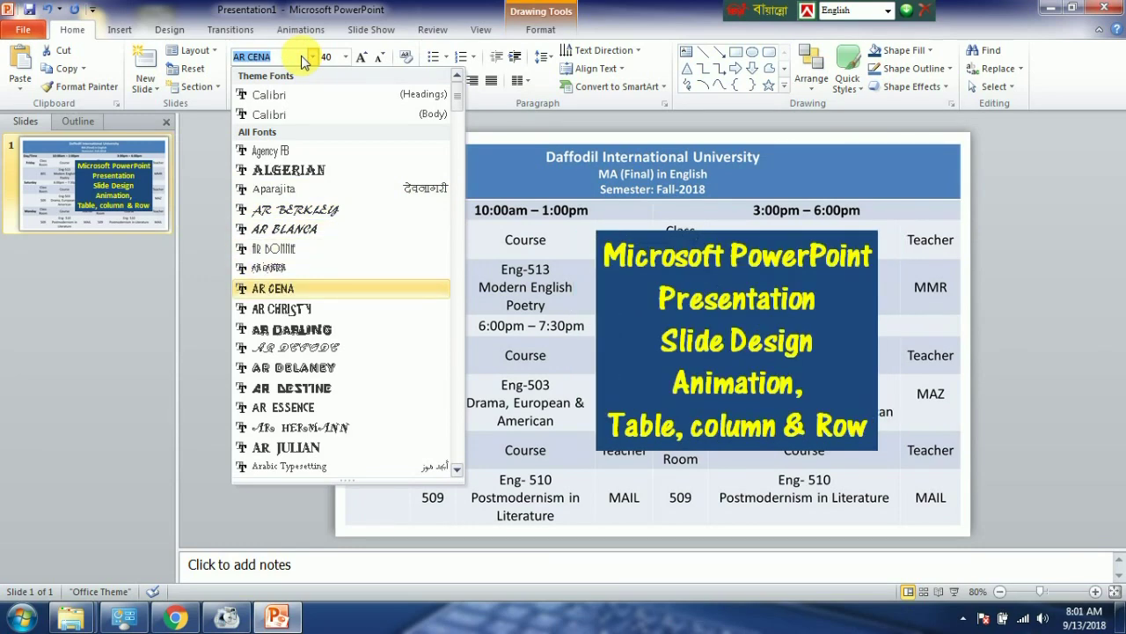
key(Down)
key(Down)
key(Down)
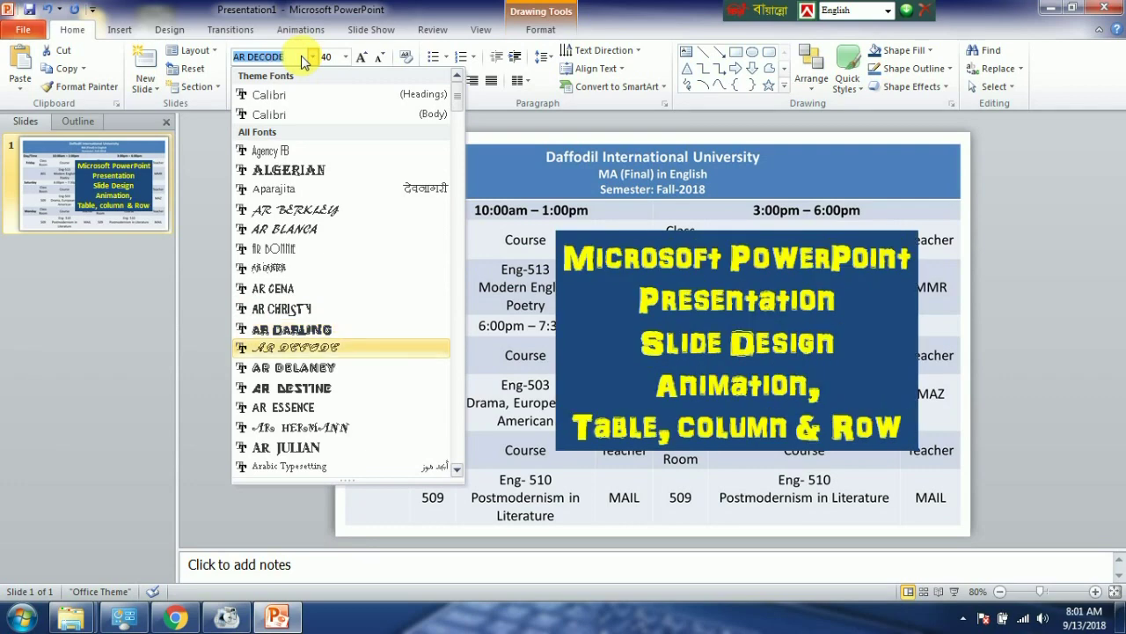
key(Down)
key(Down)
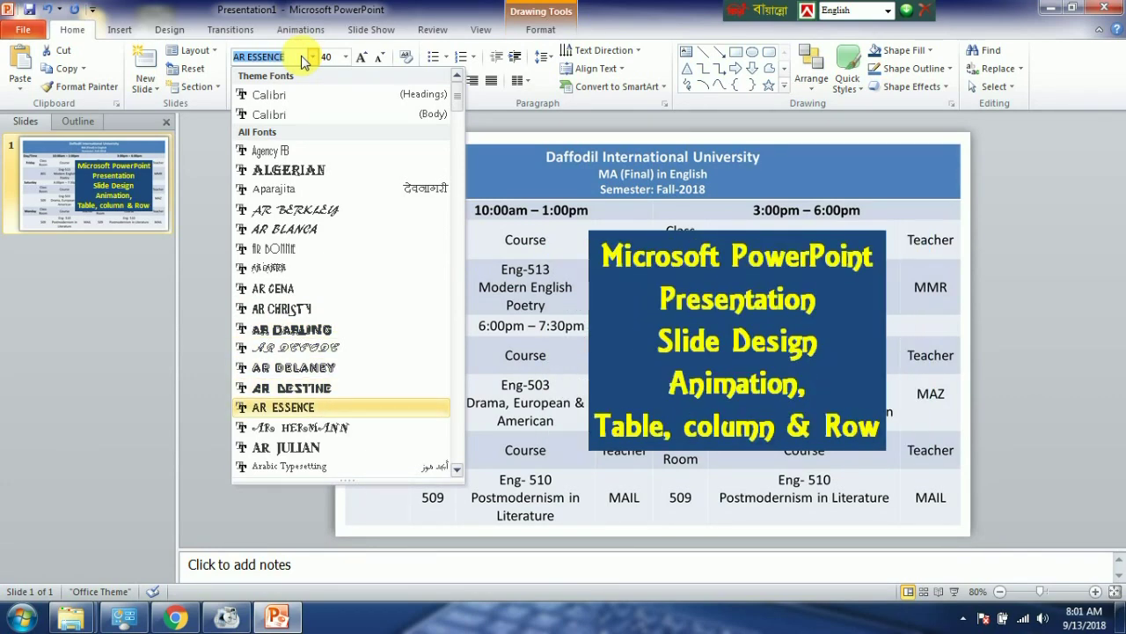
key(Down)
key(Down)
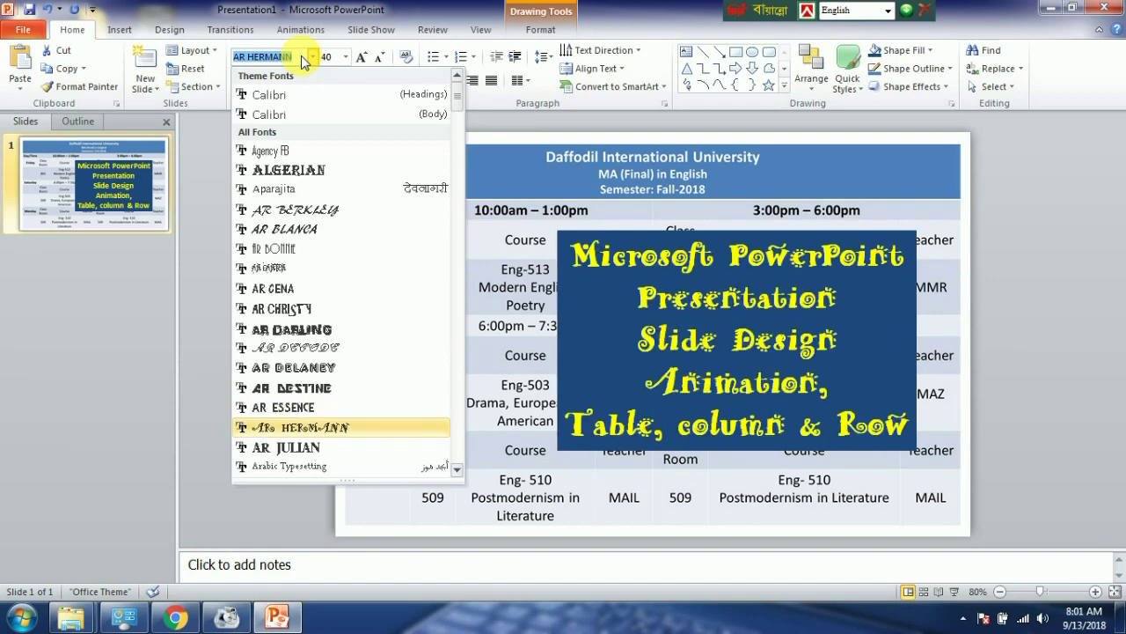
key(Up)
key(Up)
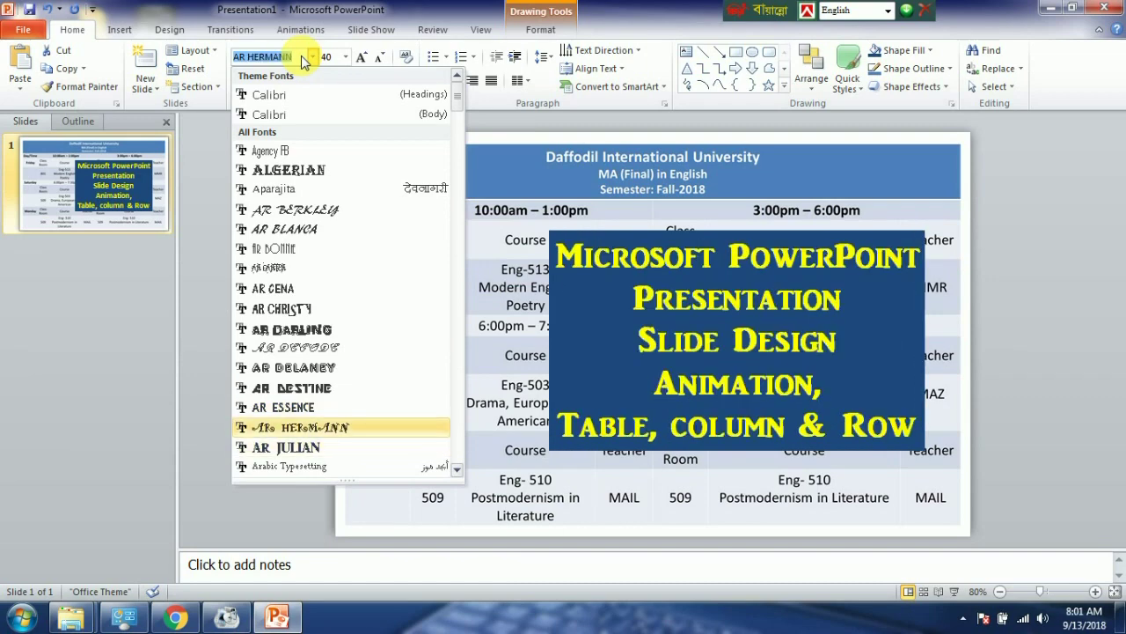
key(Down)
key(Up)
key(Return)
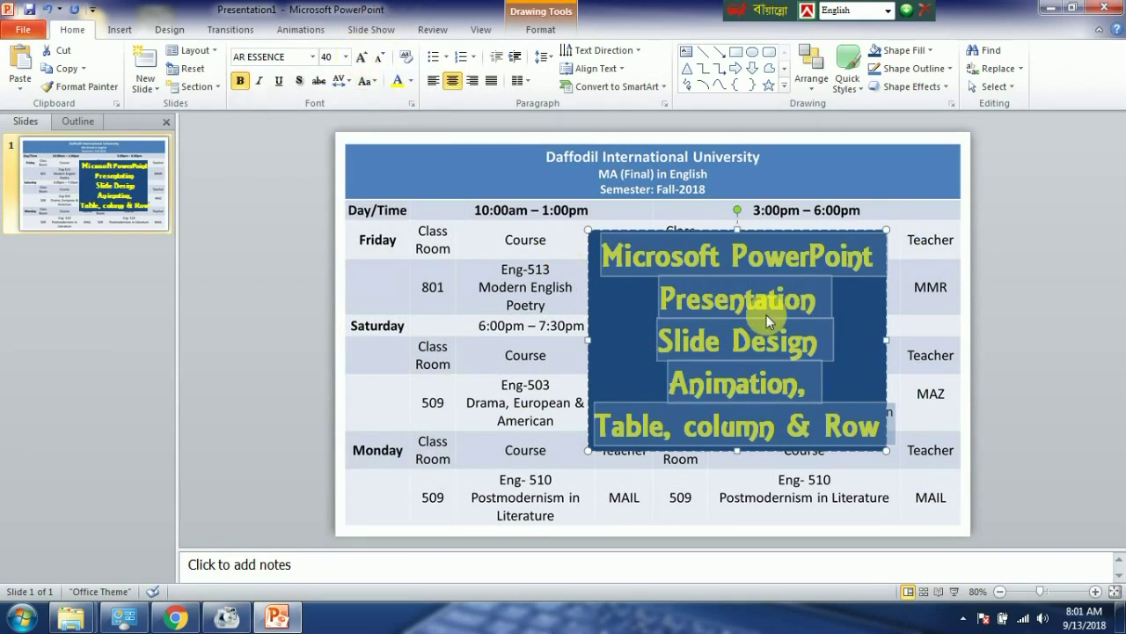
Step: Grow the box text to 54 pt and drag the box up over the table's header rows
click(360, 57)
click(360, 57)
click(360, 58)
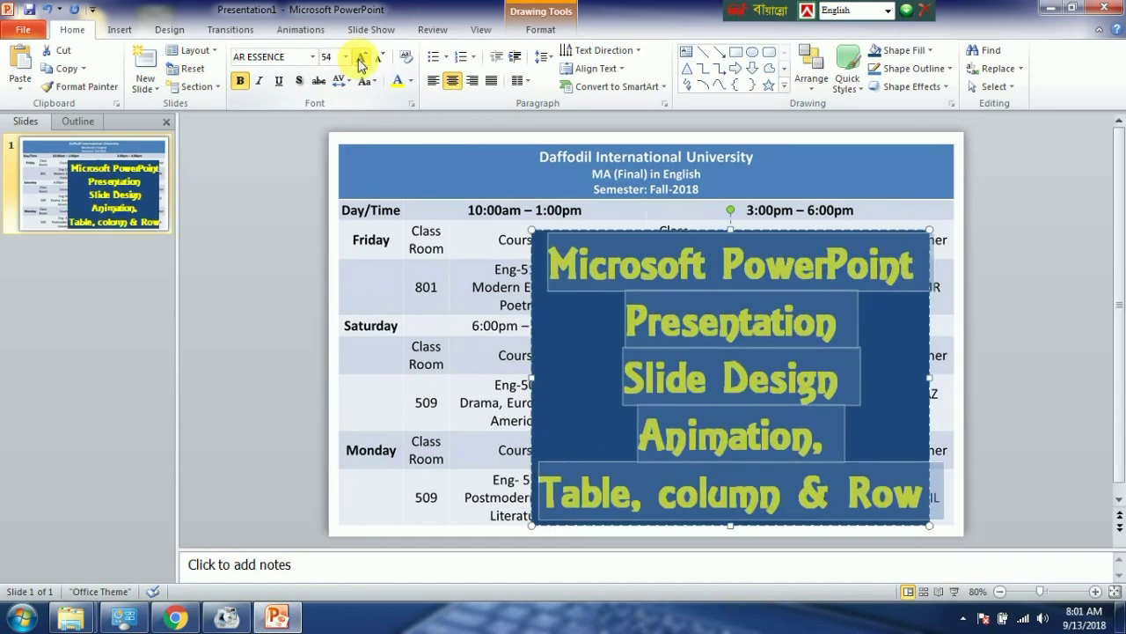
click(678, 231)
drag(678, 231, 695, 209)
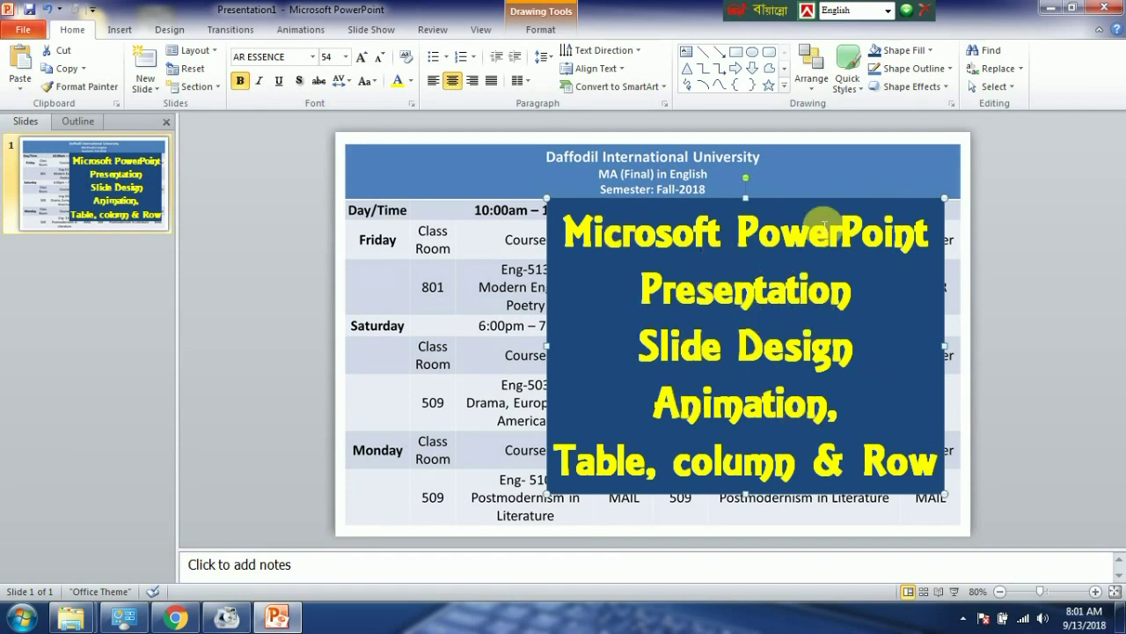
click(855, 301)
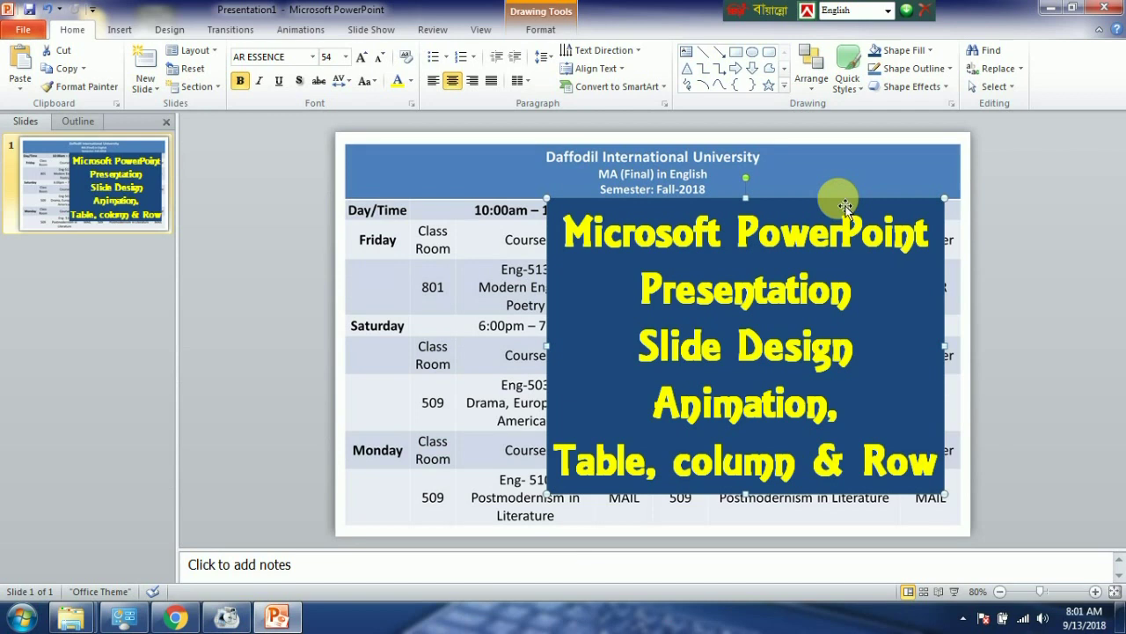
click(941, 88)
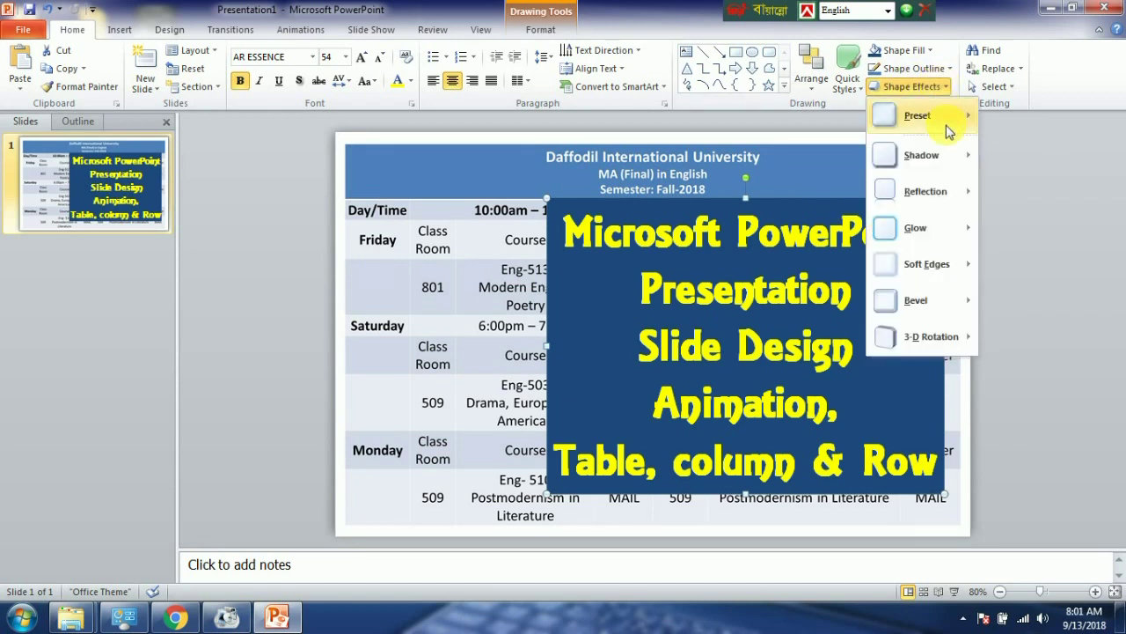
Step: Apply the Off Axis 1 Right parallel 3-D rotation to the dark-blue text box
mouse_move(949, 130)
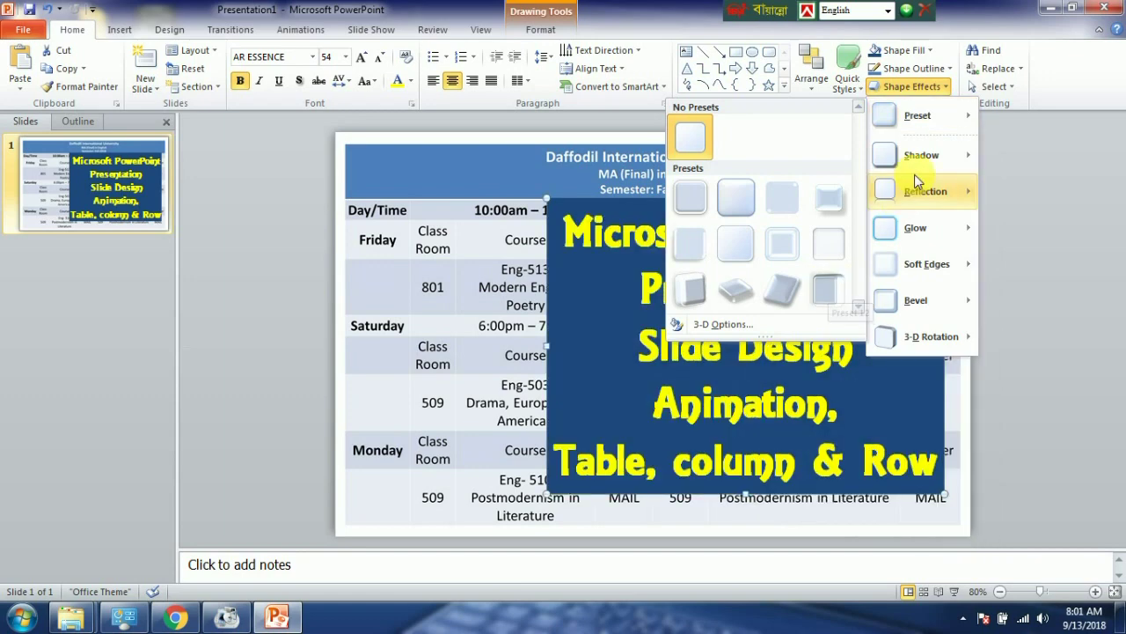
mouse_move(921, 157)
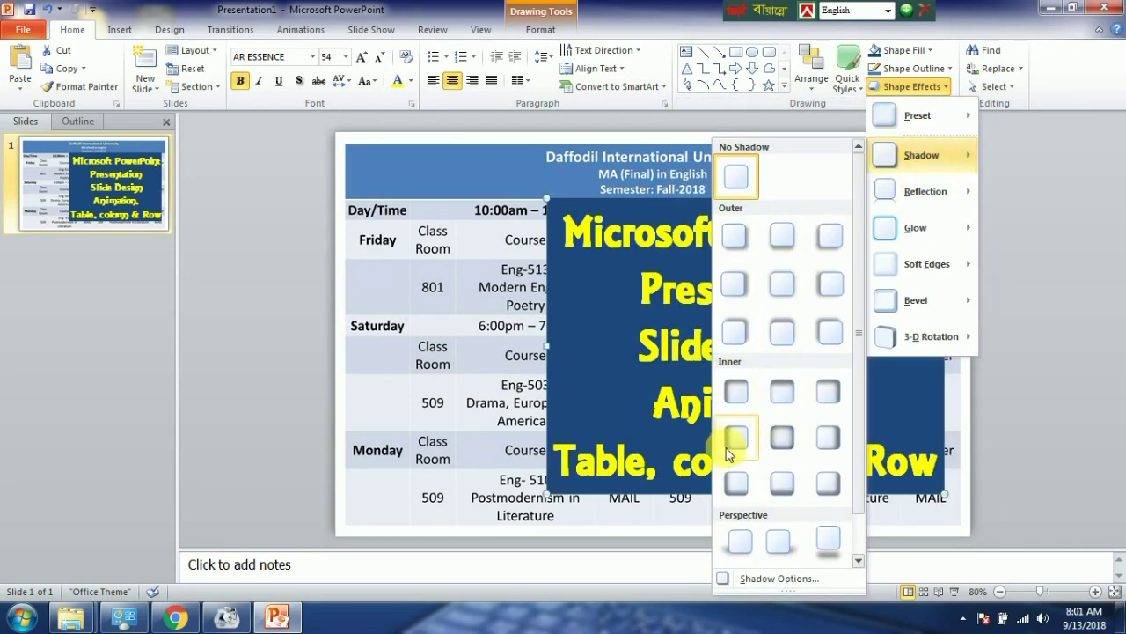
mouse_move(911, 195)
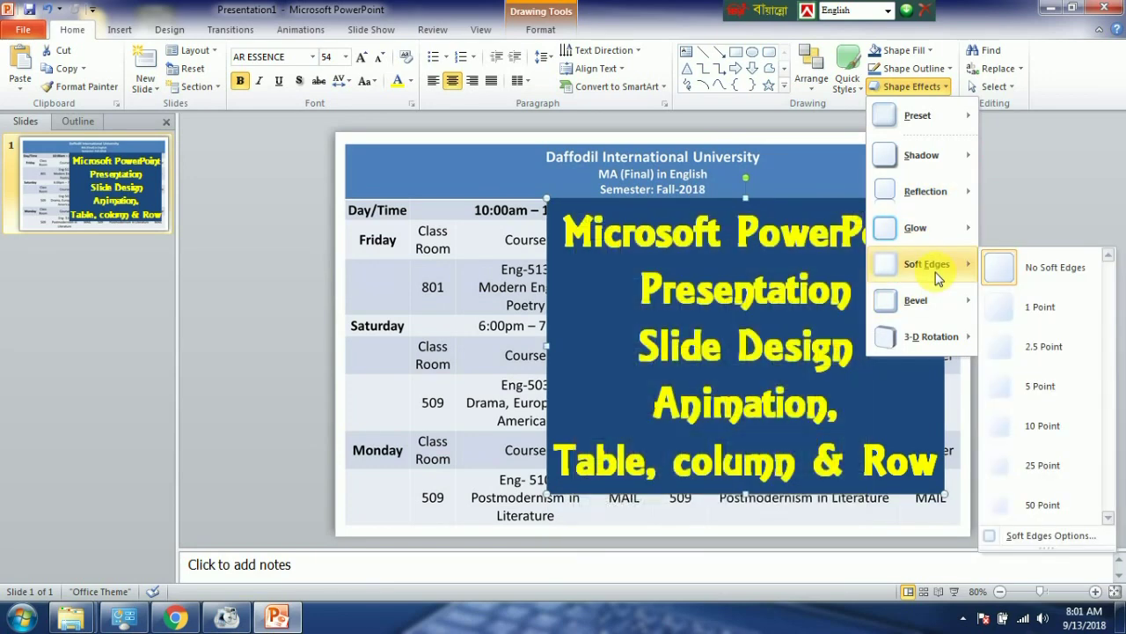
mouse_move(898, 300)
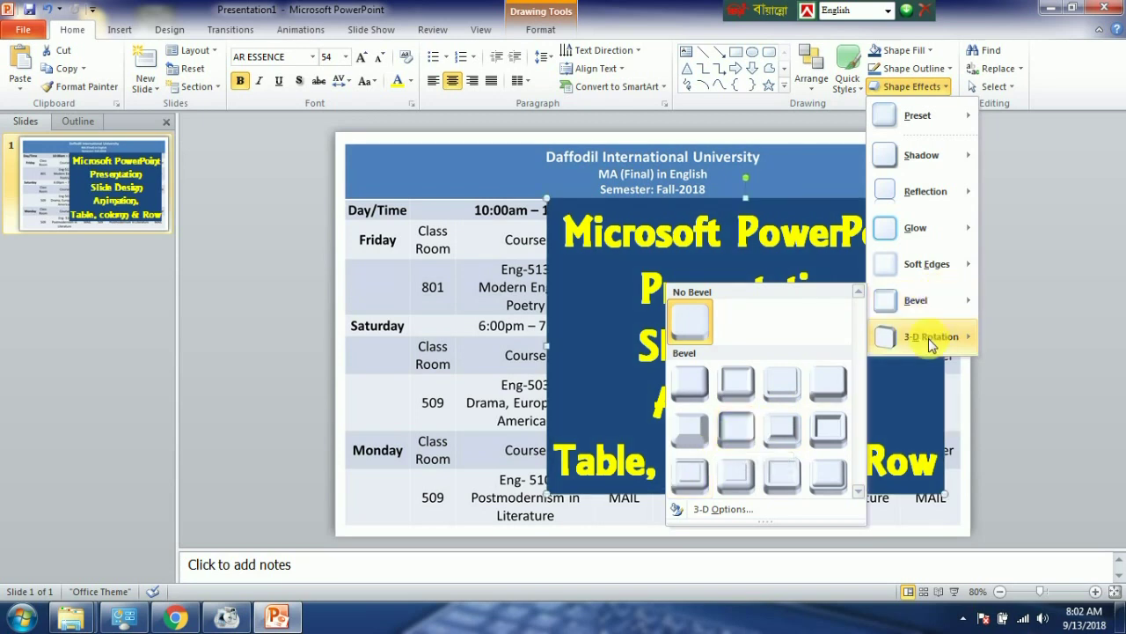
mouse_move(928, 338)
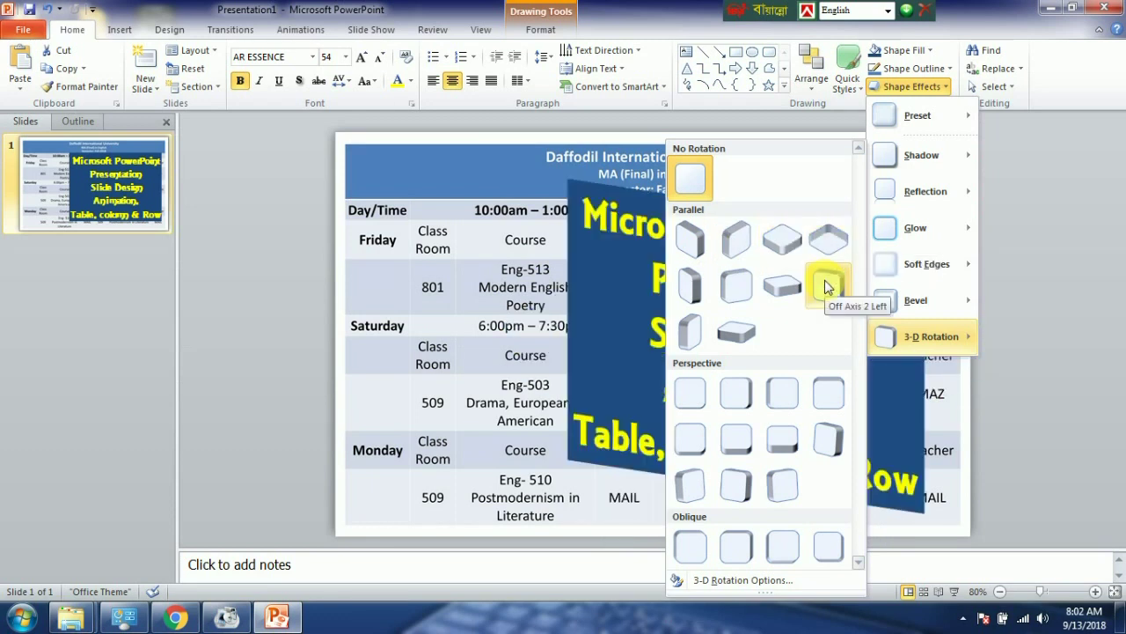
click(729, 295)
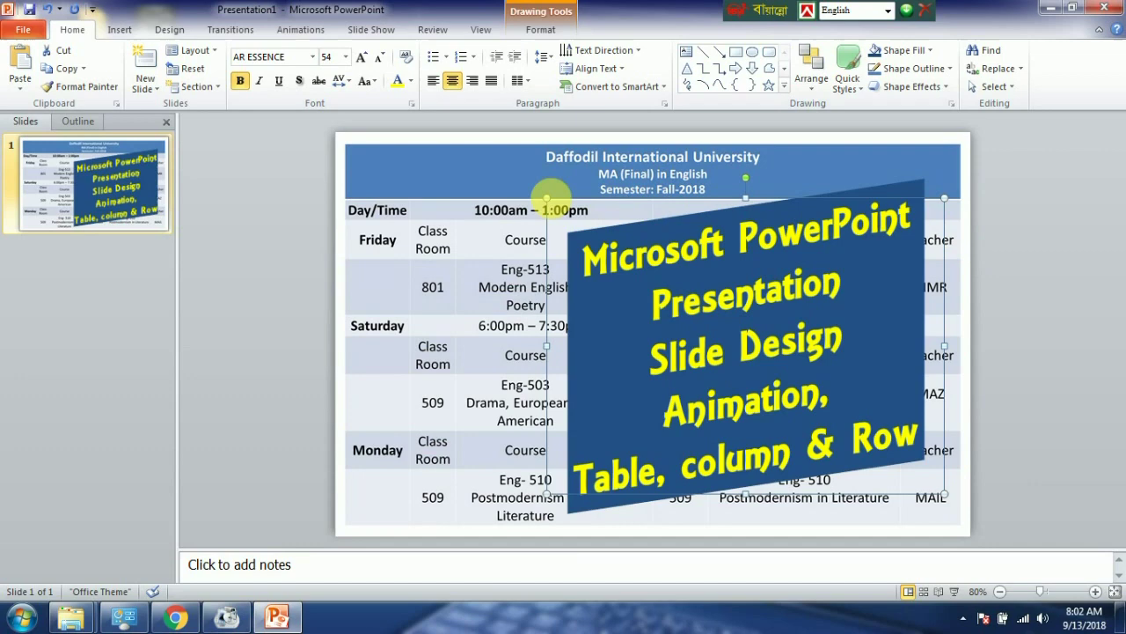
Step: Enlarge the tilted box by dragging its corners toward the upper left and lower right
drag(548, 200, 480, 188)
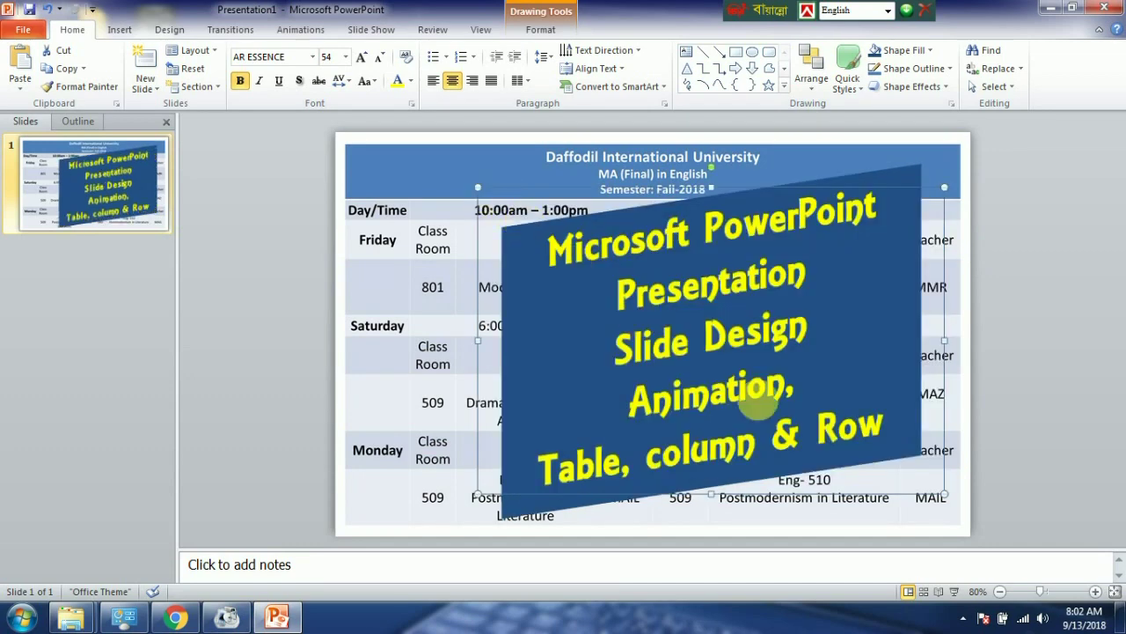
drag(945, 495, 959, 527)
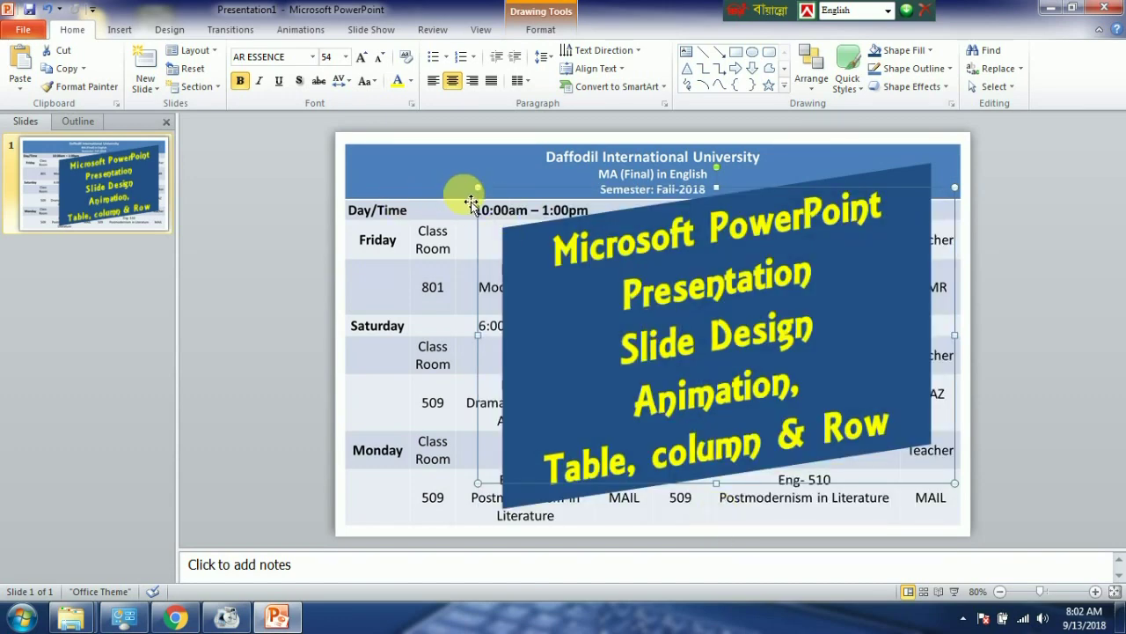
drag(472, 204, 429, 132)
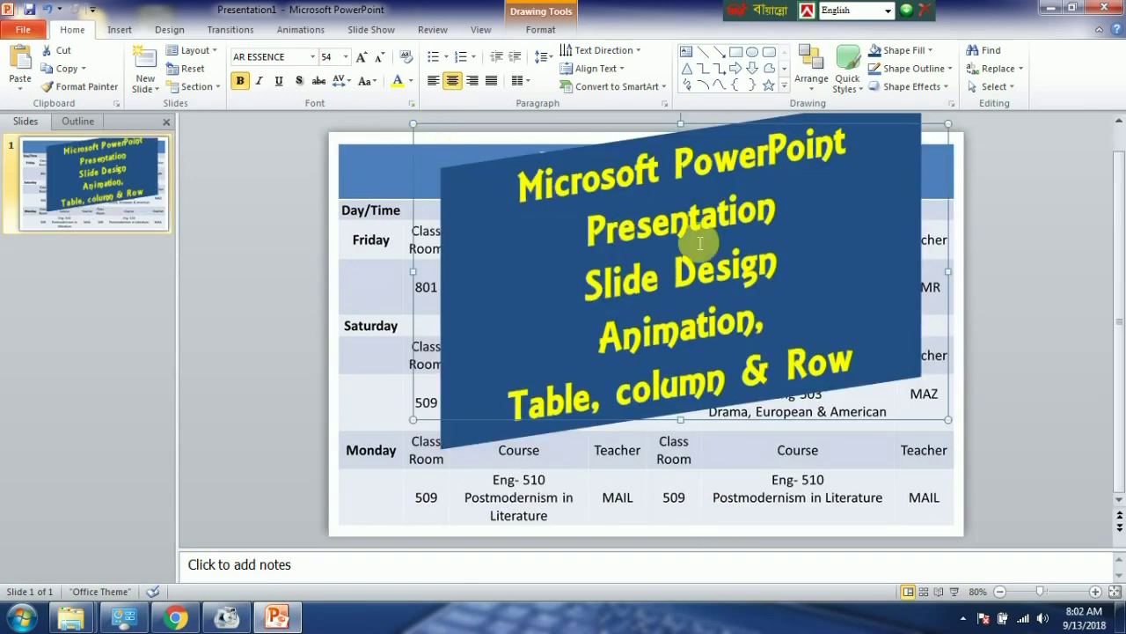
Step: Shift the tilted box down and right, then nudge it up and right with the arrow keys
drag(709, 427, 711, 499)
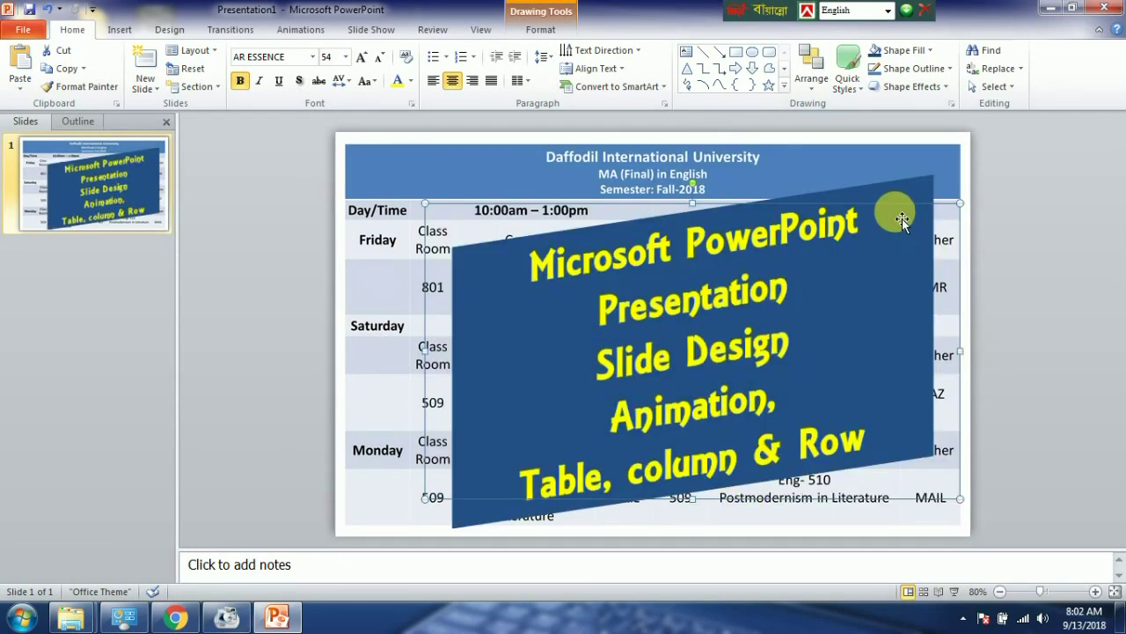
mouse_move(892, 210)
mouse_down()
mouse_move(915, 213)
mouse_move(906, 204)
mouse_up()
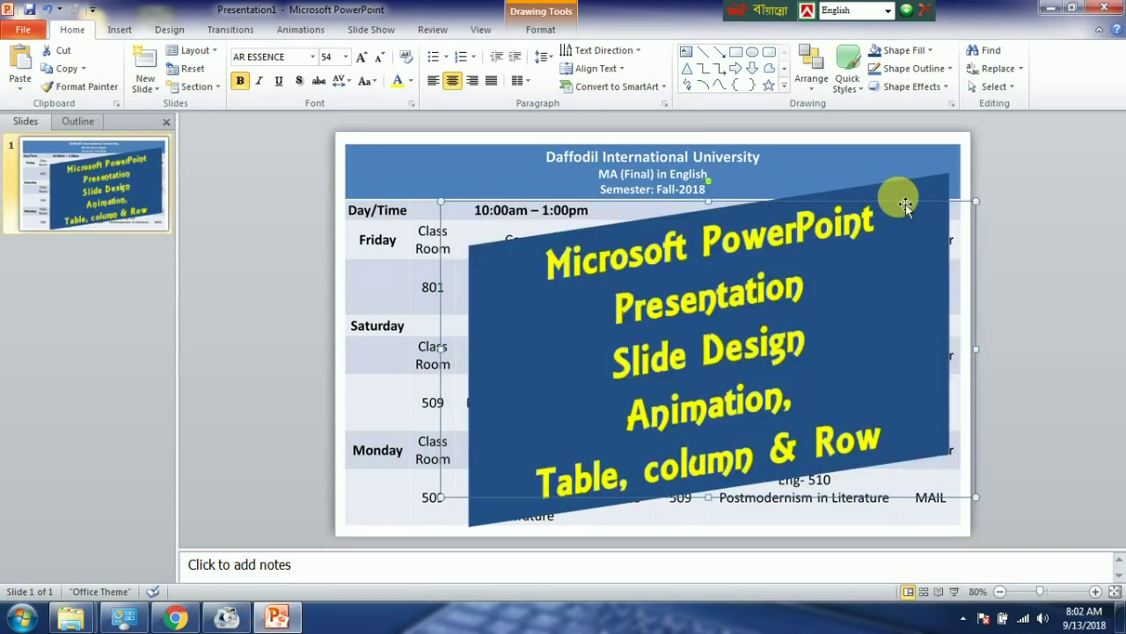
click(1049, 277)
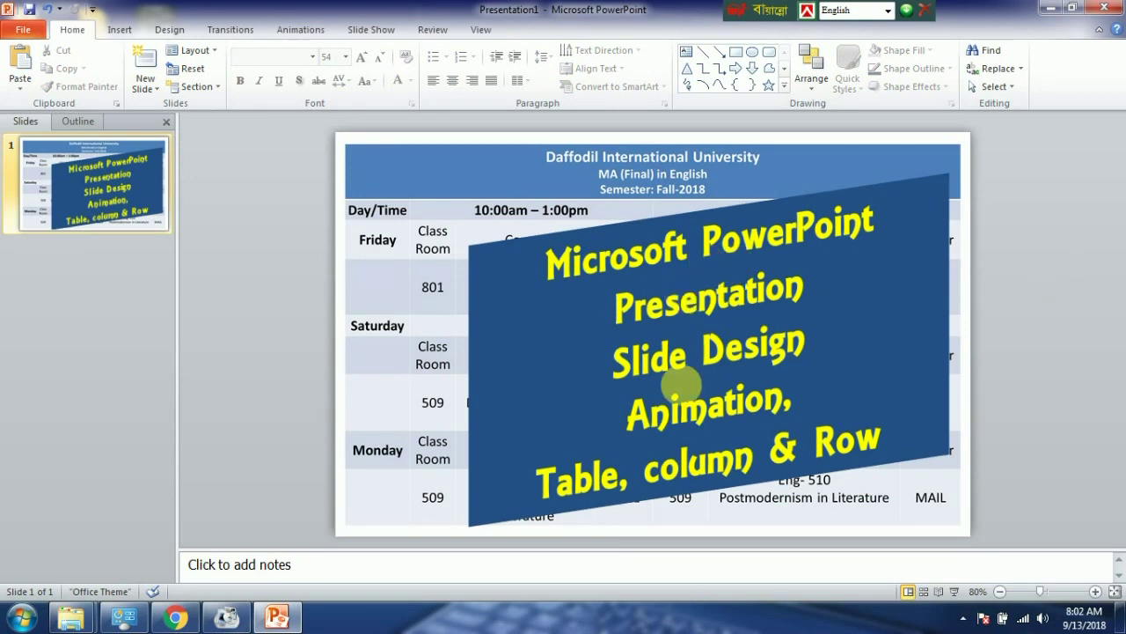
click(815, 310)
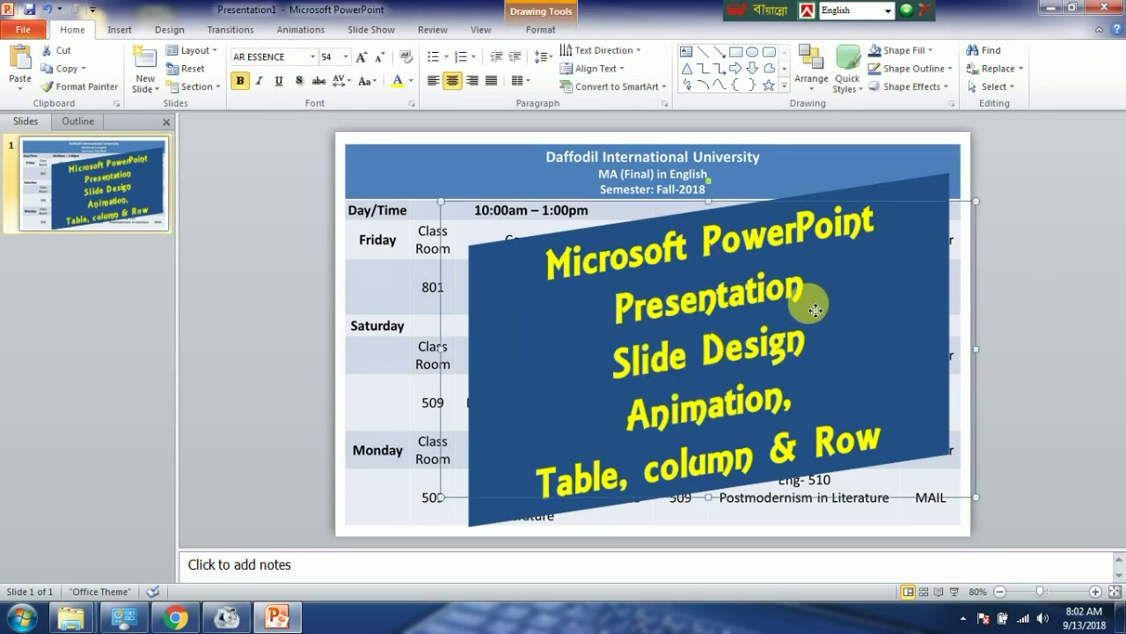
key(Up)
key(Up)
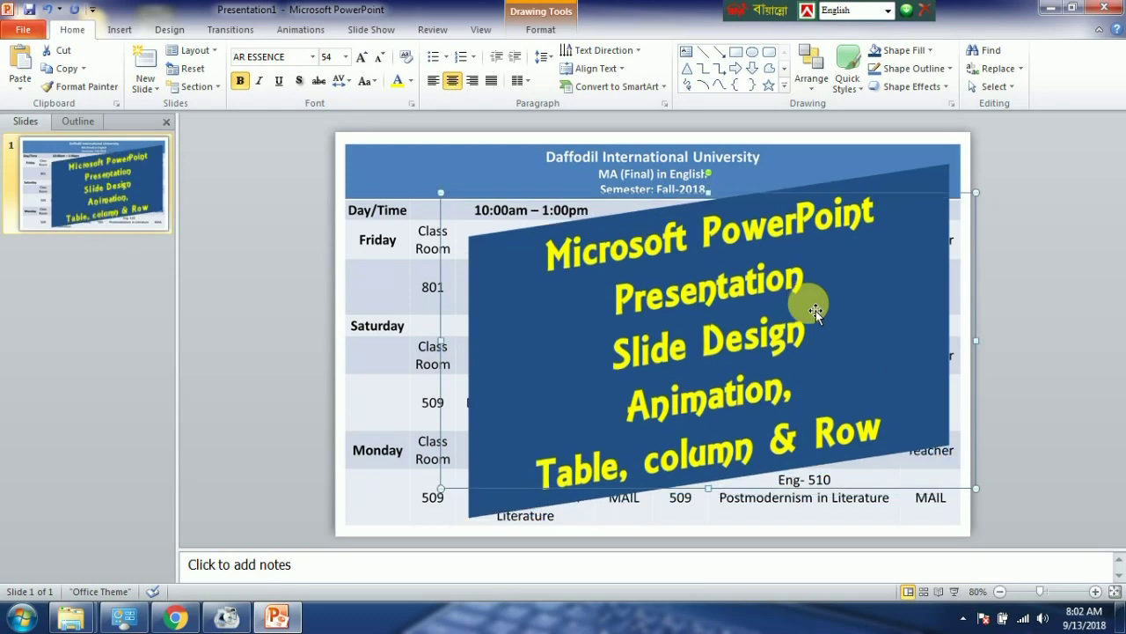
click(1013, 318)
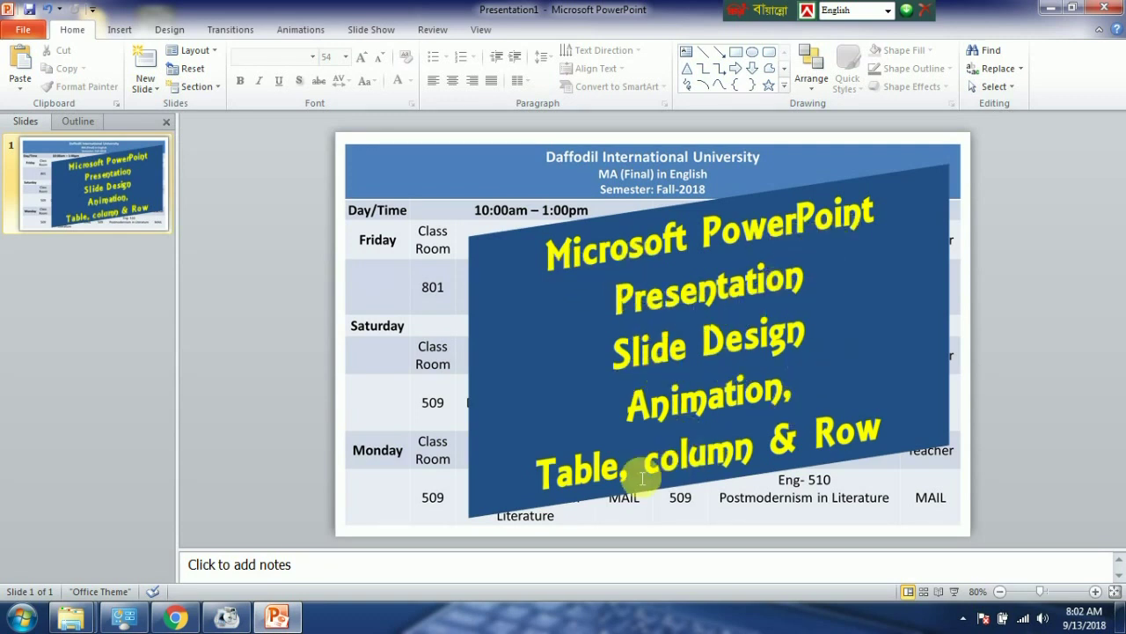
click(820, 409)
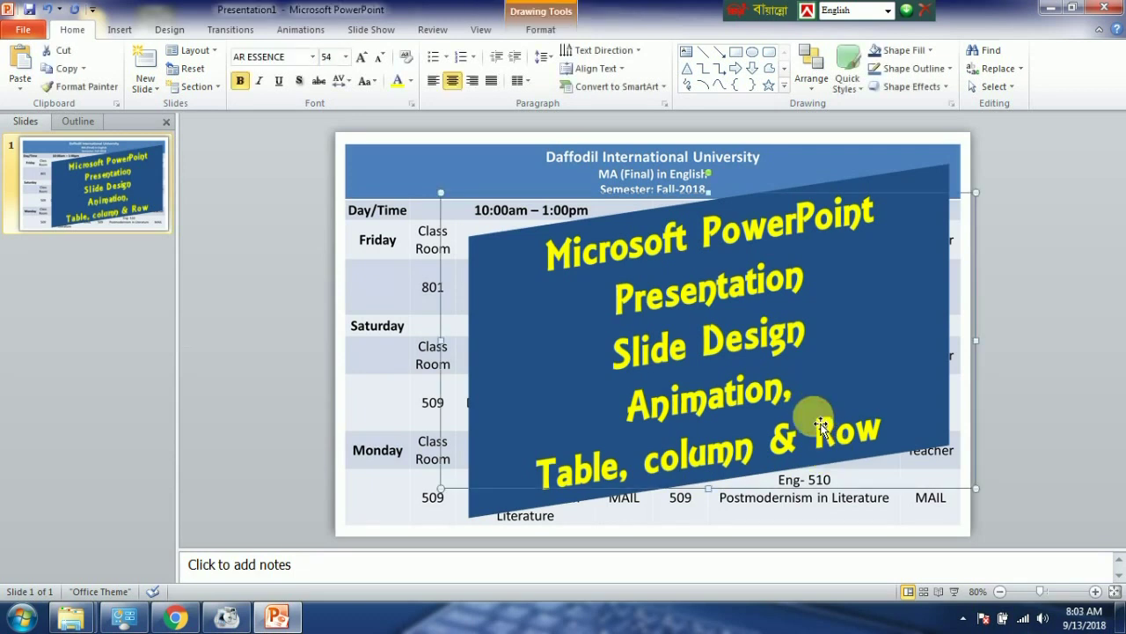
key(Right)
key(Right)
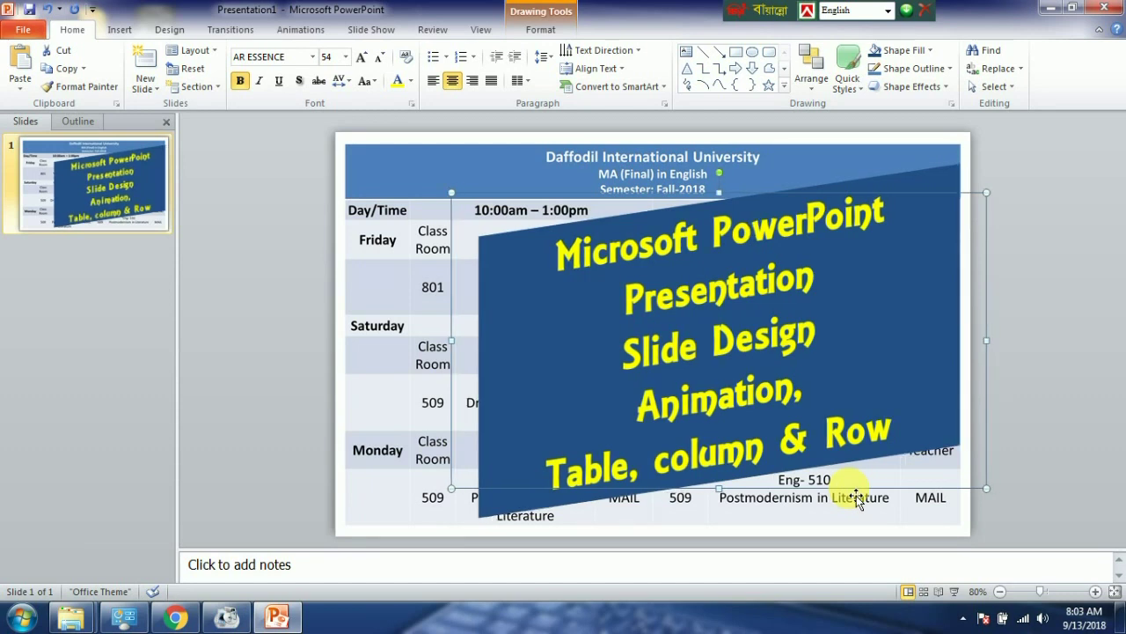
click(1000, 591)
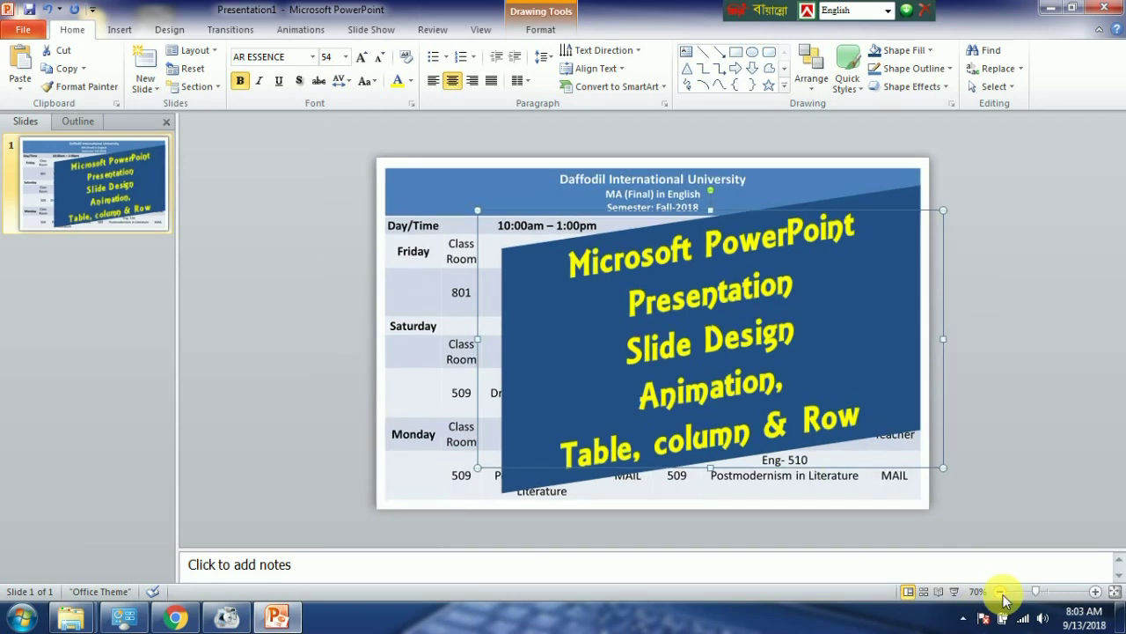
Step: Open the Save As dialog for Presentation1.pptx and point it at the Desktop folder
click(400, 209)
click(22, 31)
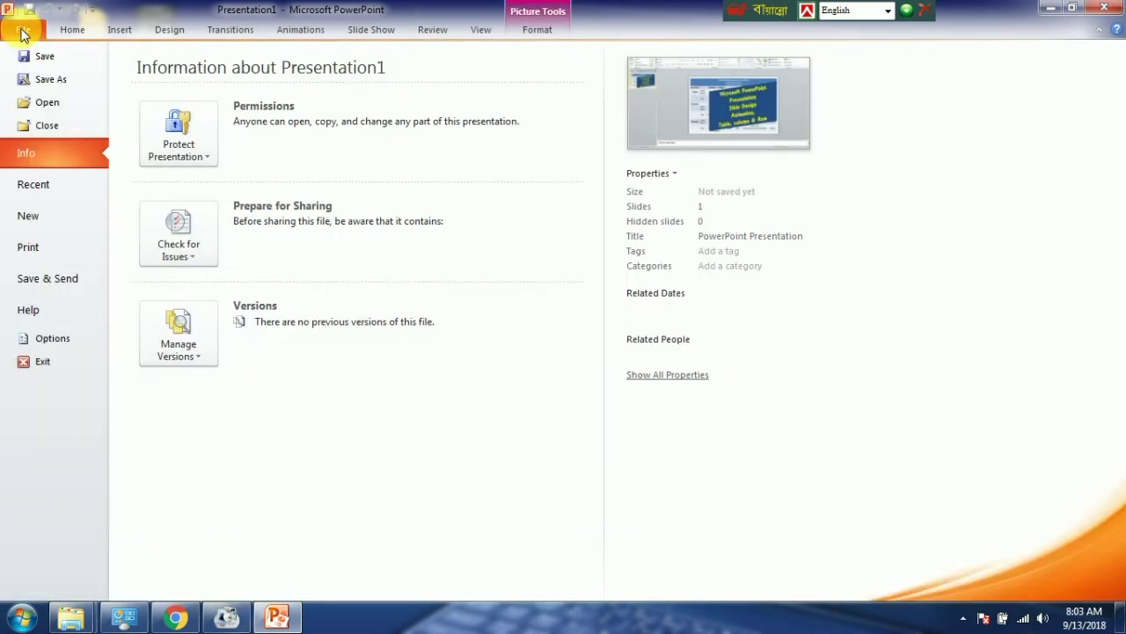
key(Escape)
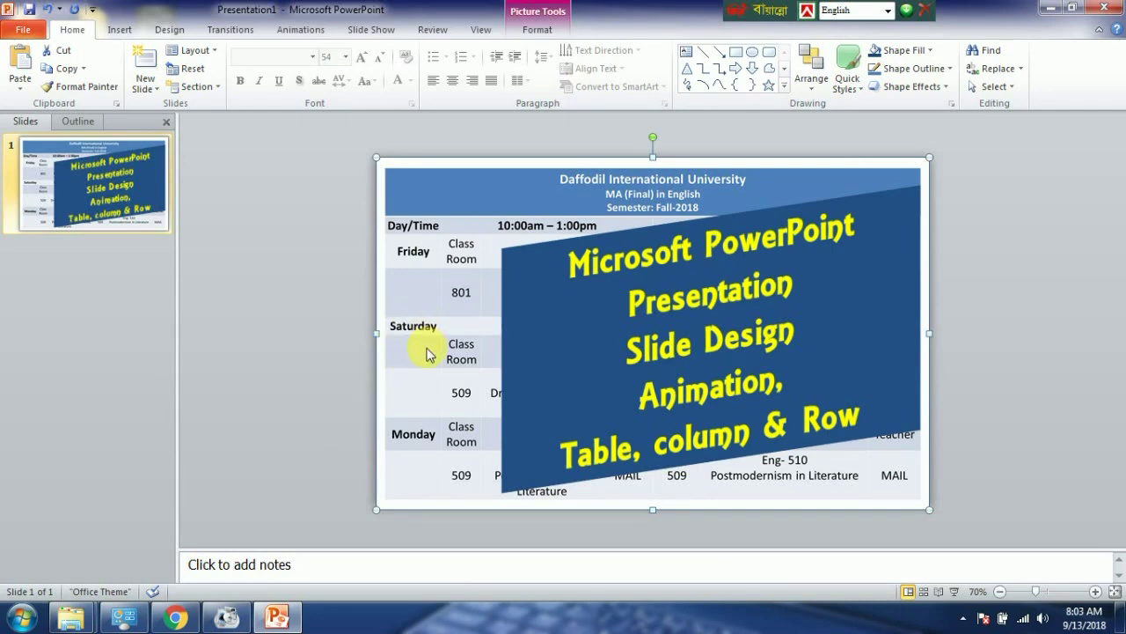
key(ctrl+s)
click(68, 148)
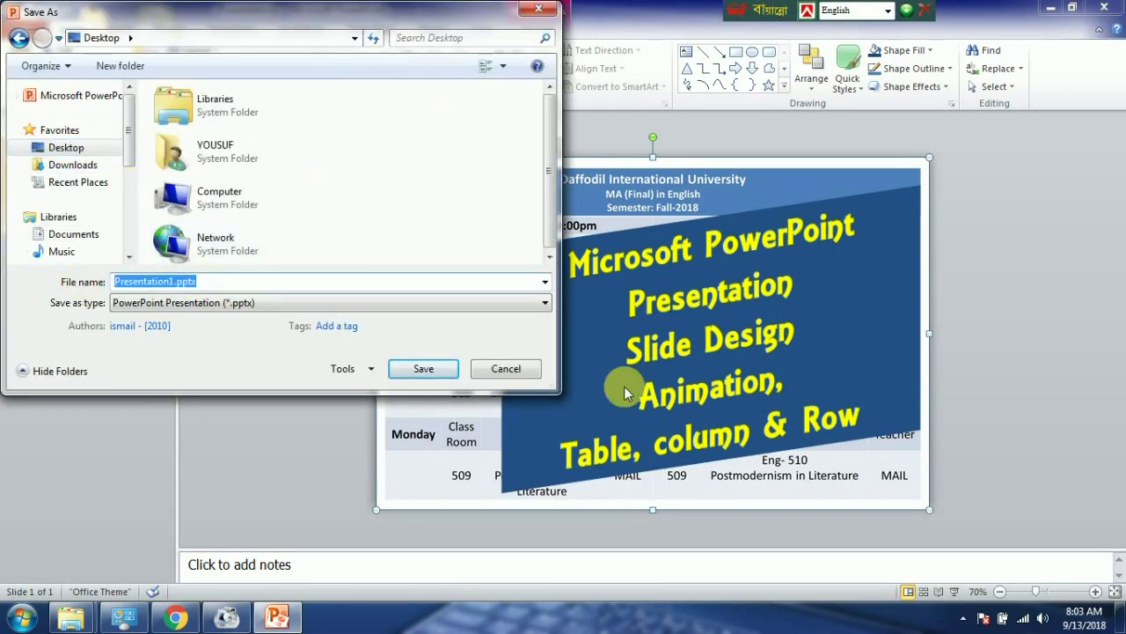
Step: Export only the current slide as the JPEG 'Thumbnail 1.jpg', without replacing the existing Thumbnail.jpg
text(Thu)
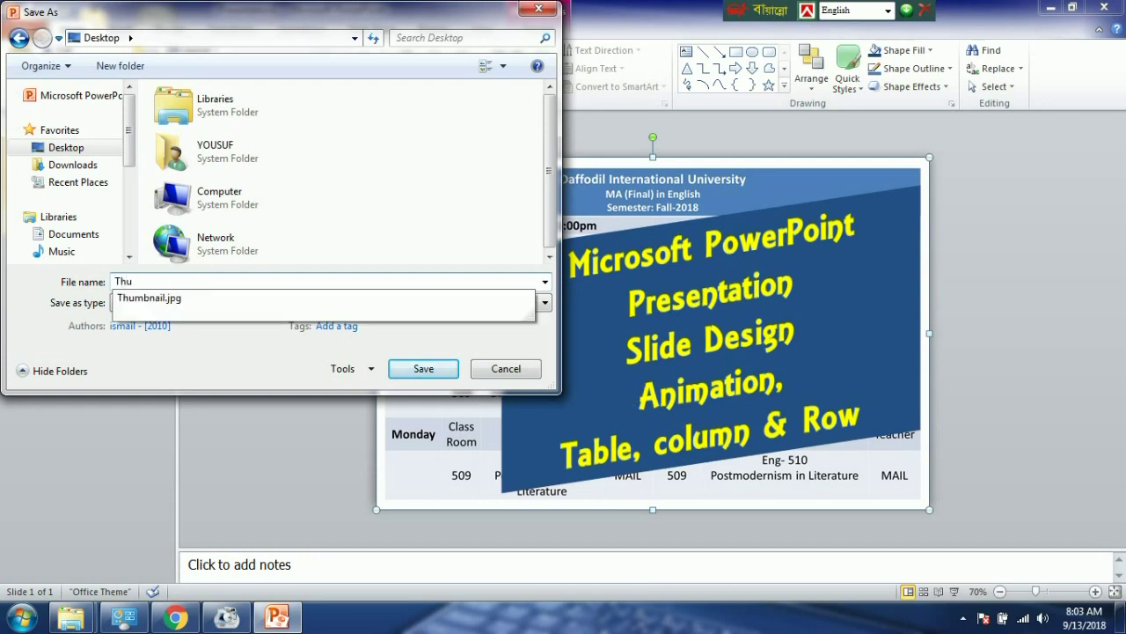
key(Down)
key(Return)
key(Return)
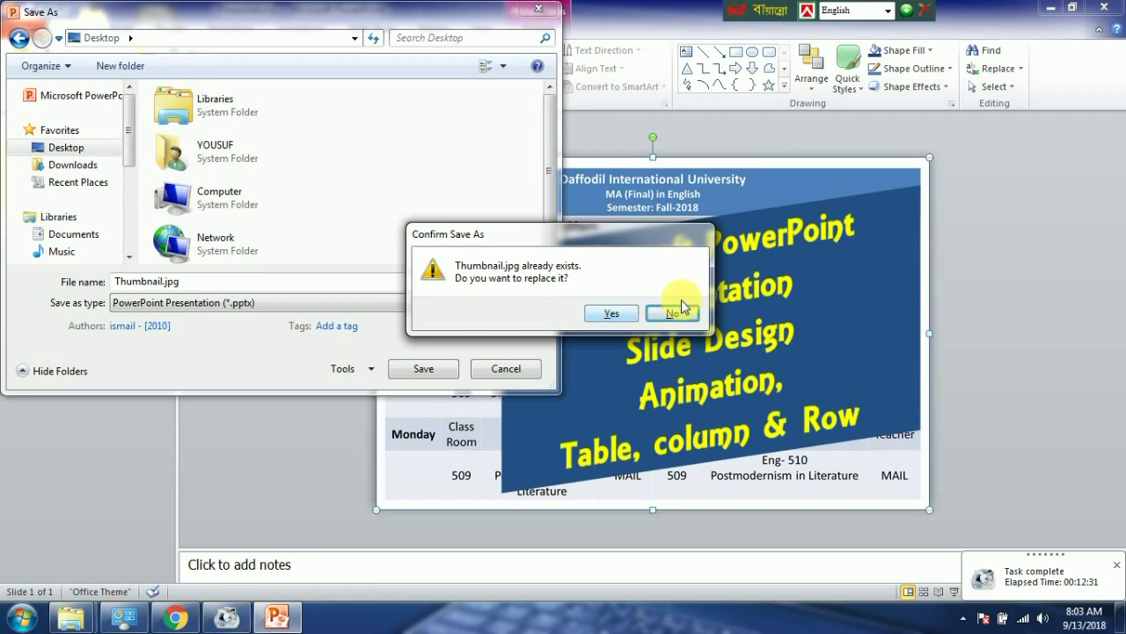
click(643, 313)
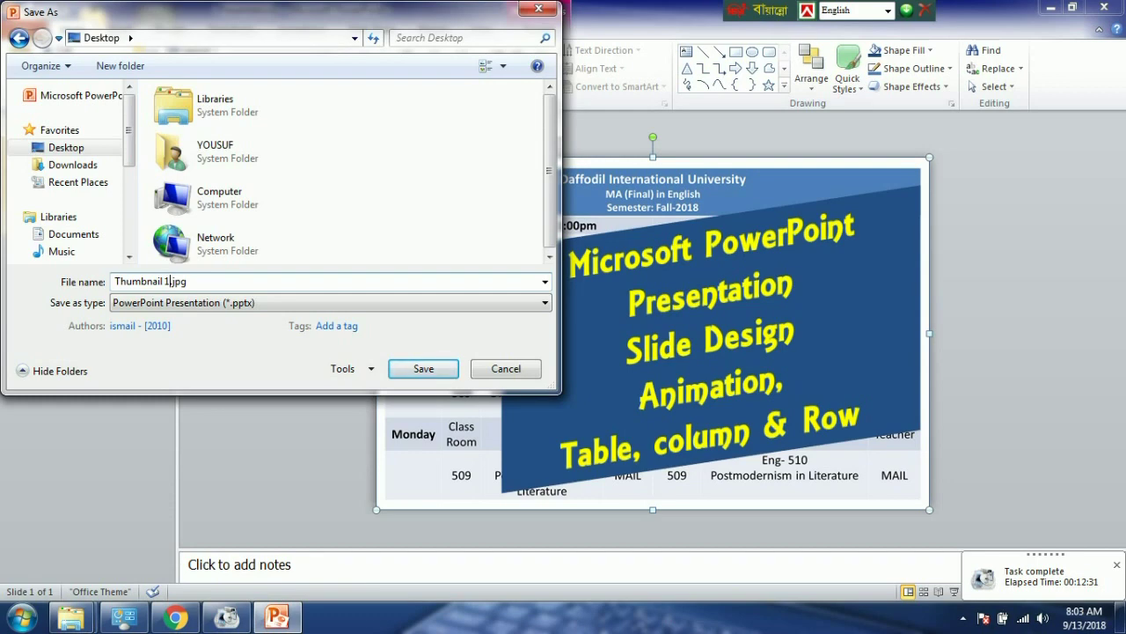
click(205, 303)
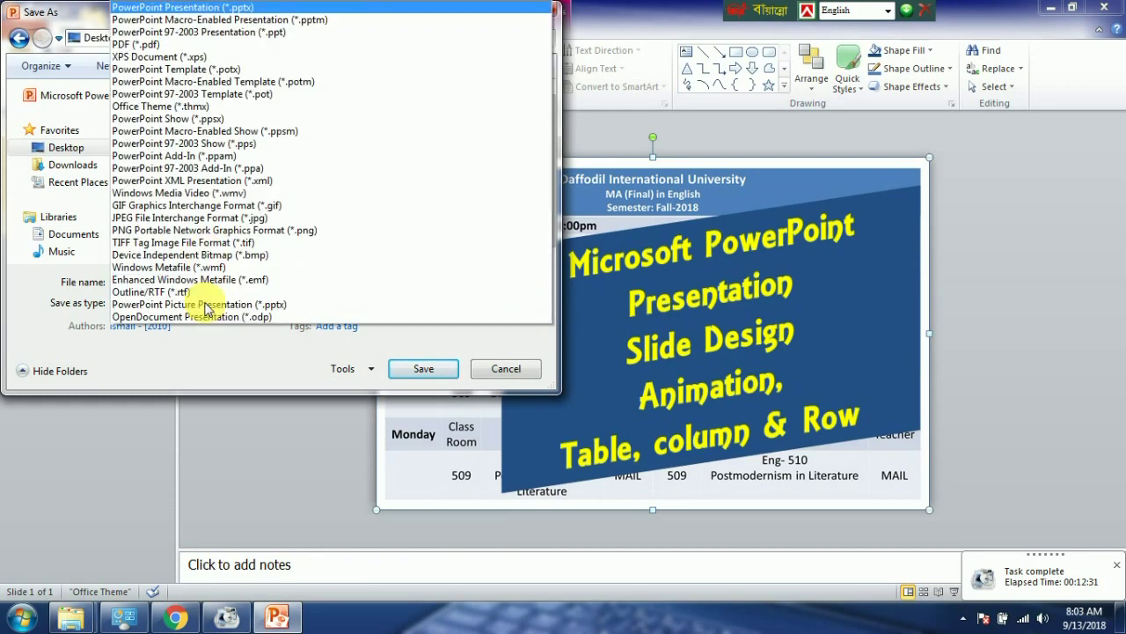
click(158, 219)
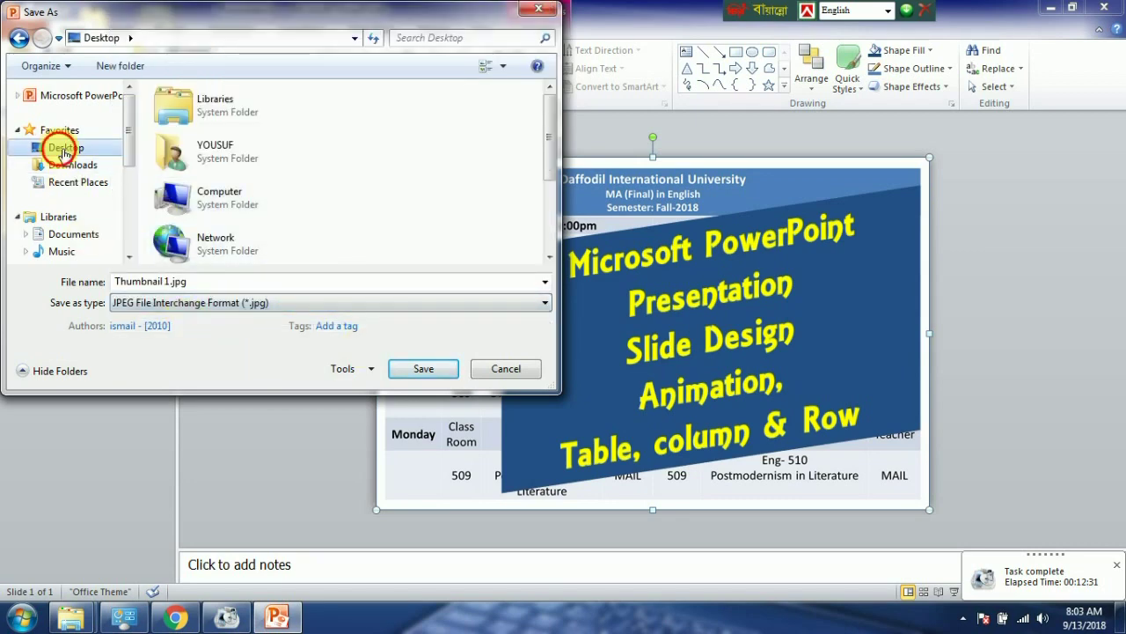
click(418, 369)
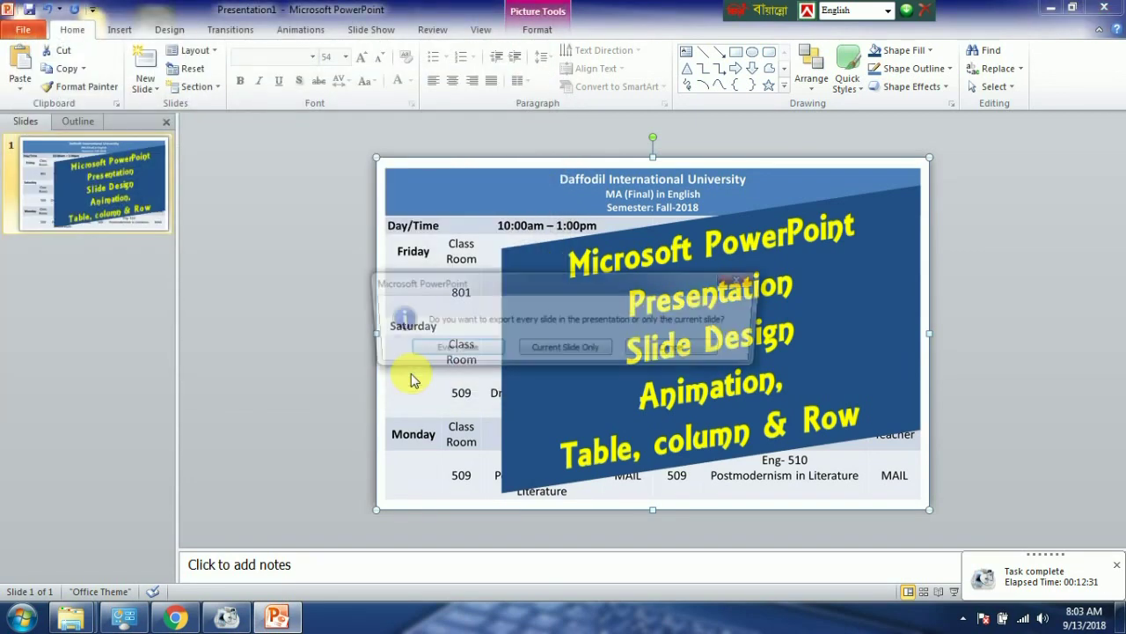
click(556, 350)
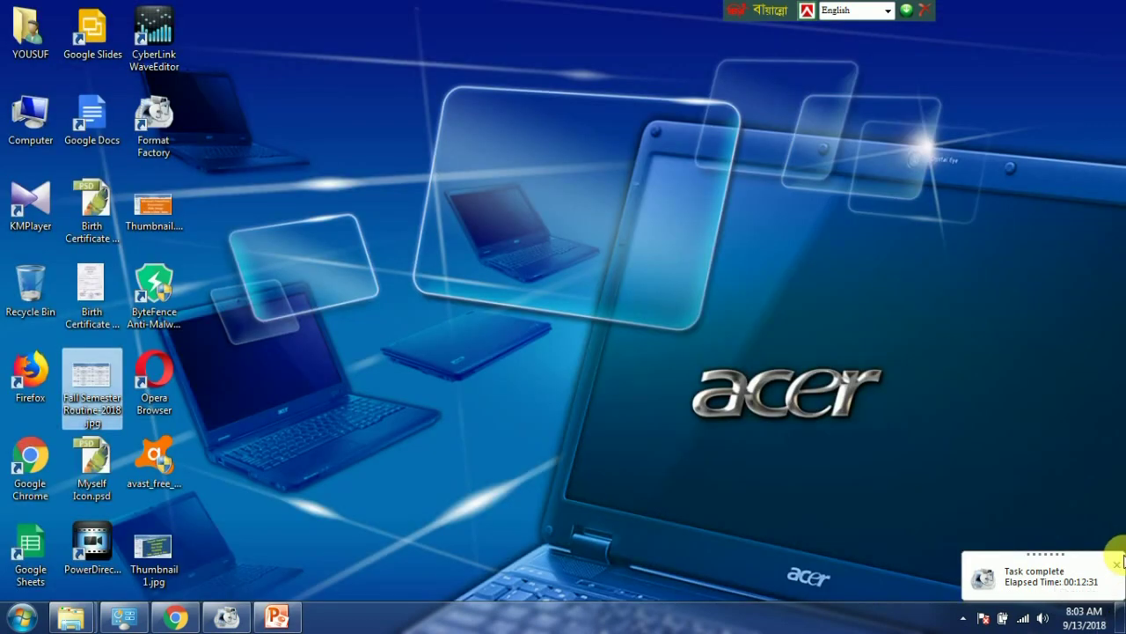
Step: Dismiss the notification, preview Thumbnail 1.jpg in Windows Photo Viewer, then close it
click(1107, 479)
click(296, 471)
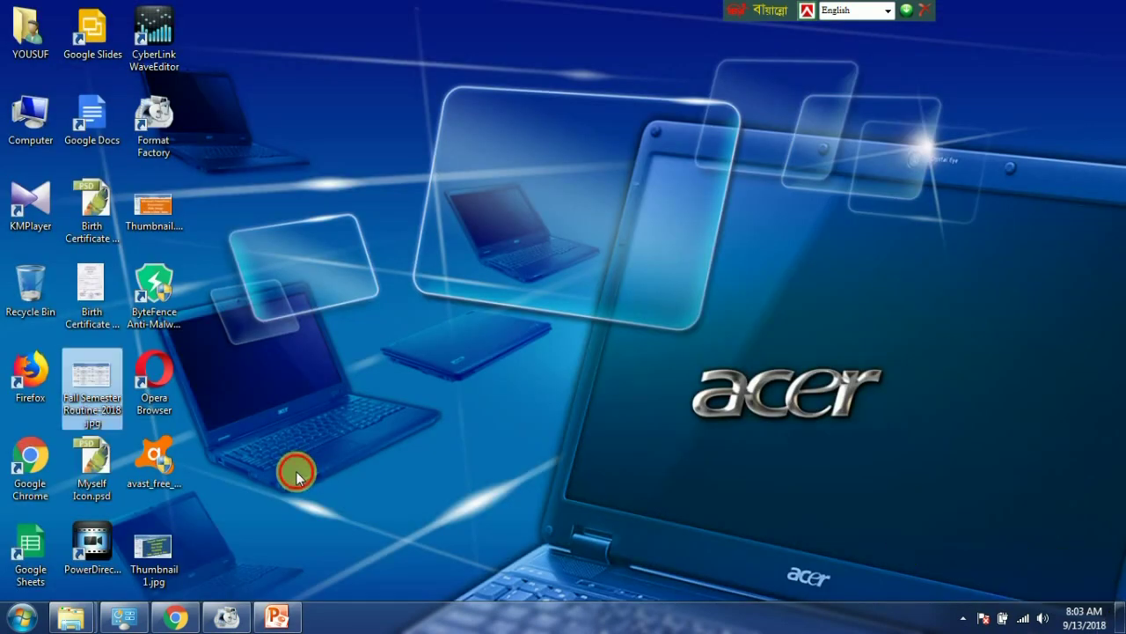
click(183, 556)
double_click(188, 560)
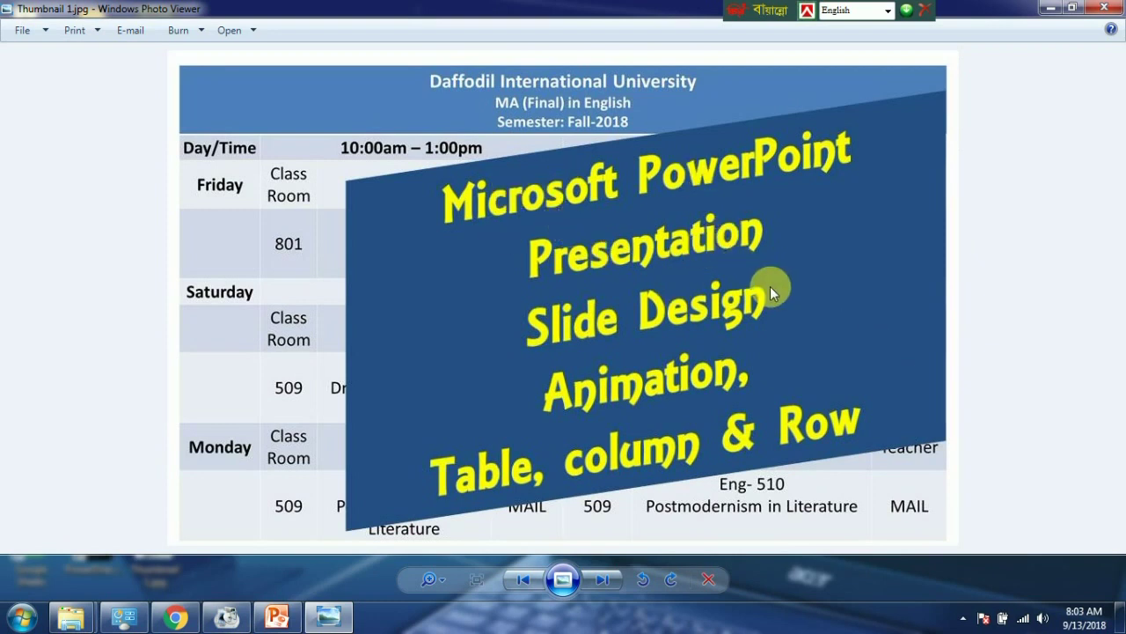
click(1122, 9)
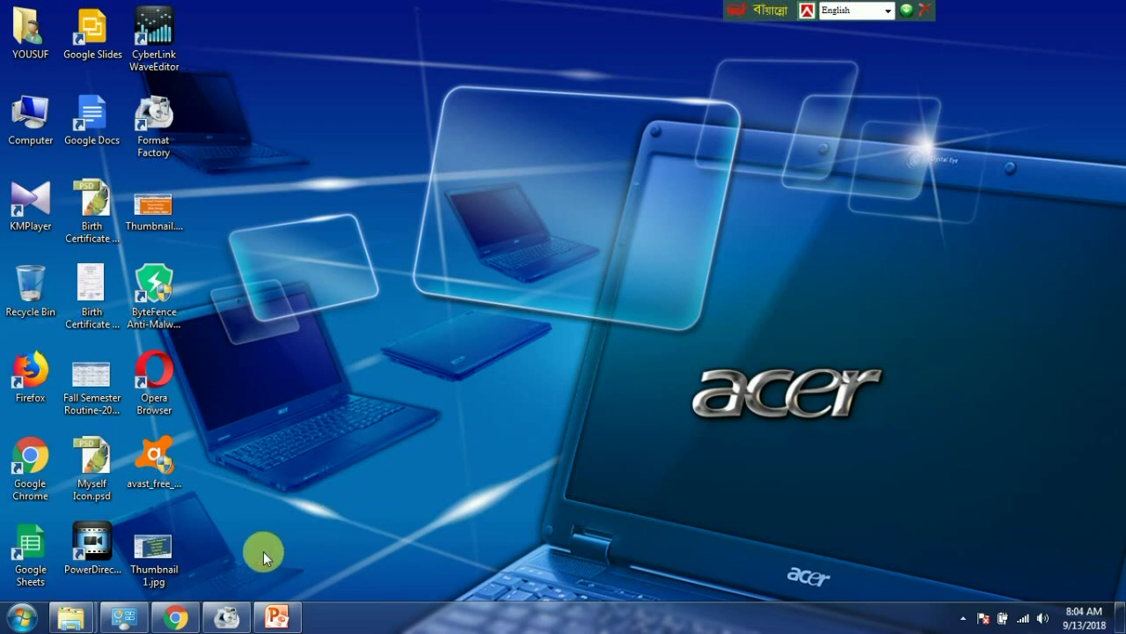
Step: Restore Chrome and switch to the YouTube Studio edit page for the PowerPoint video
click(192, 620)
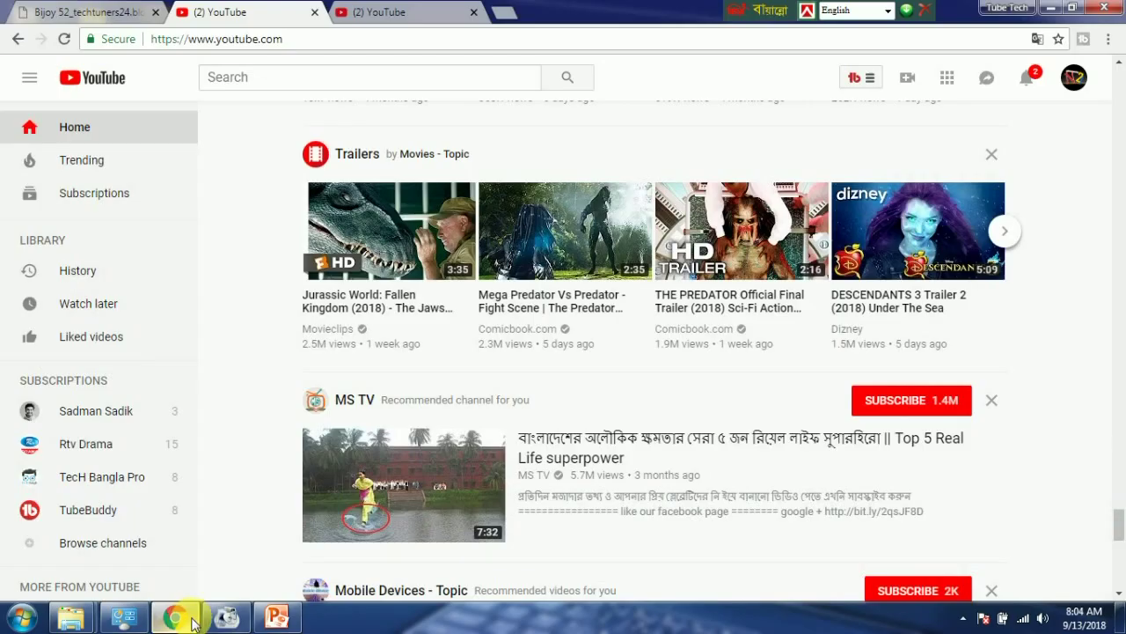
click(360, 18)
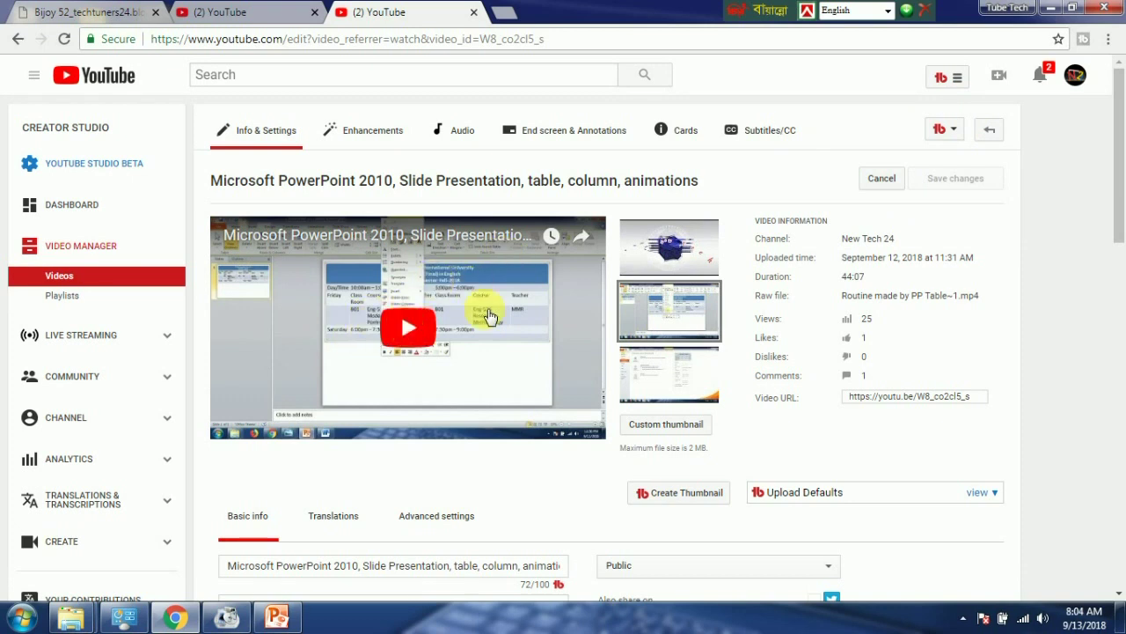
click(1003, 83)
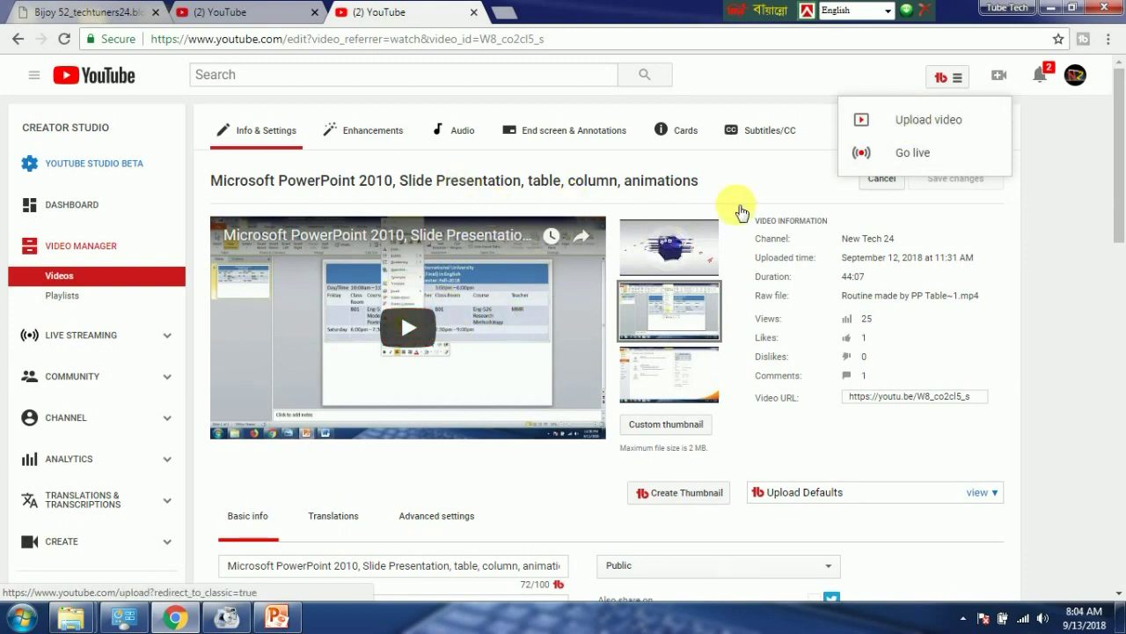
click(1054, 261)
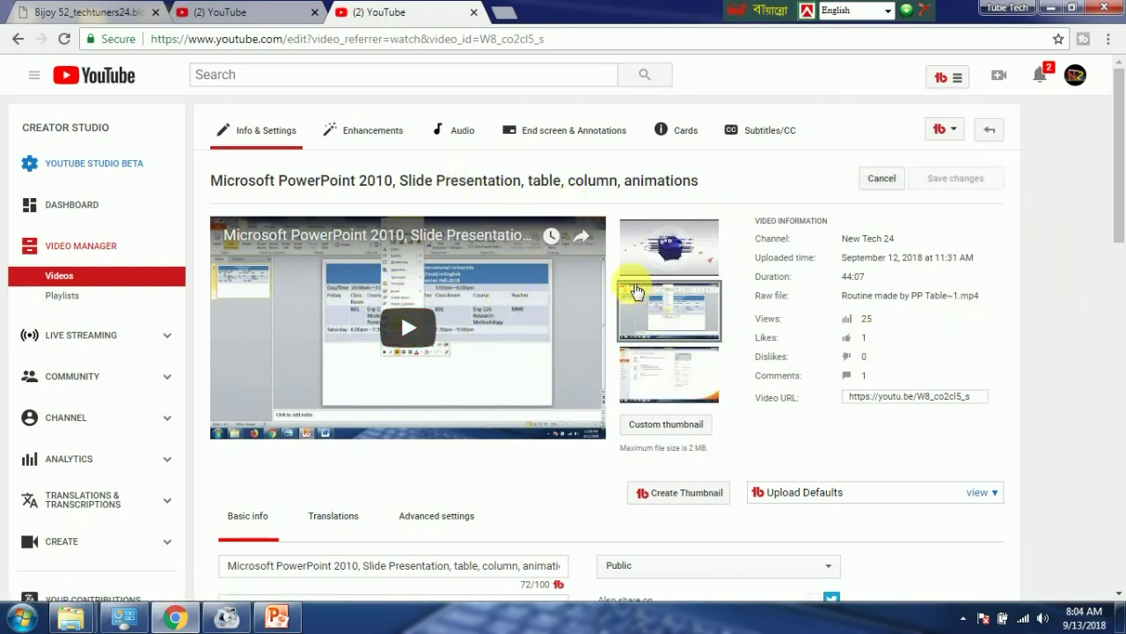
Step: Scroll through the Basic info settings down to the three suggested thumbnail frames
scroll(502, 340, down, 2)
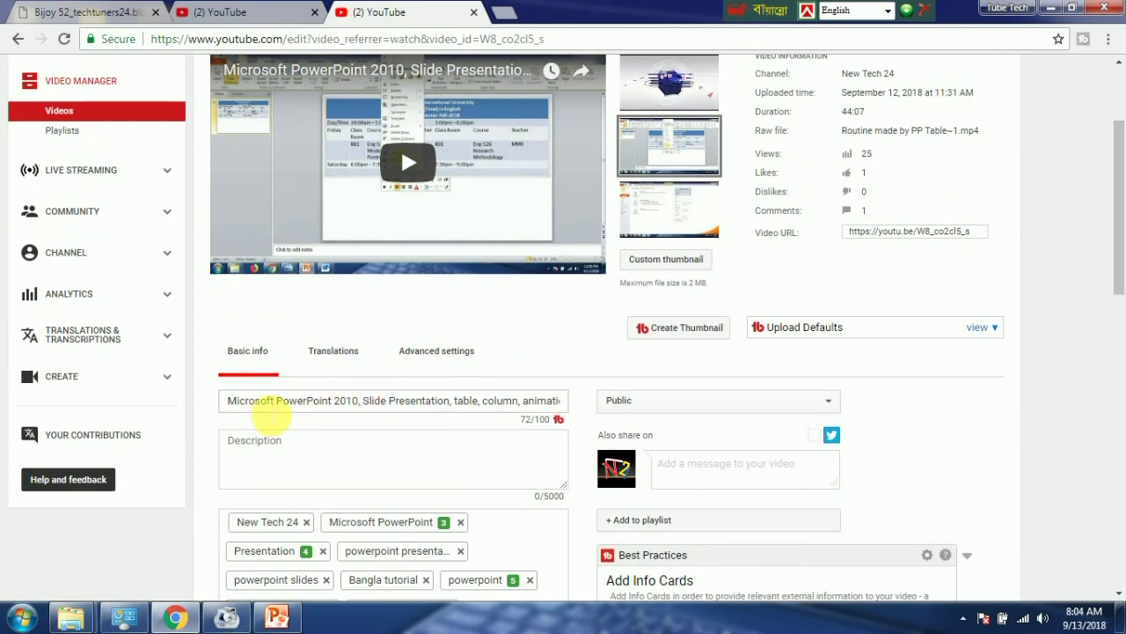
scroll(335, 403, down, 2)
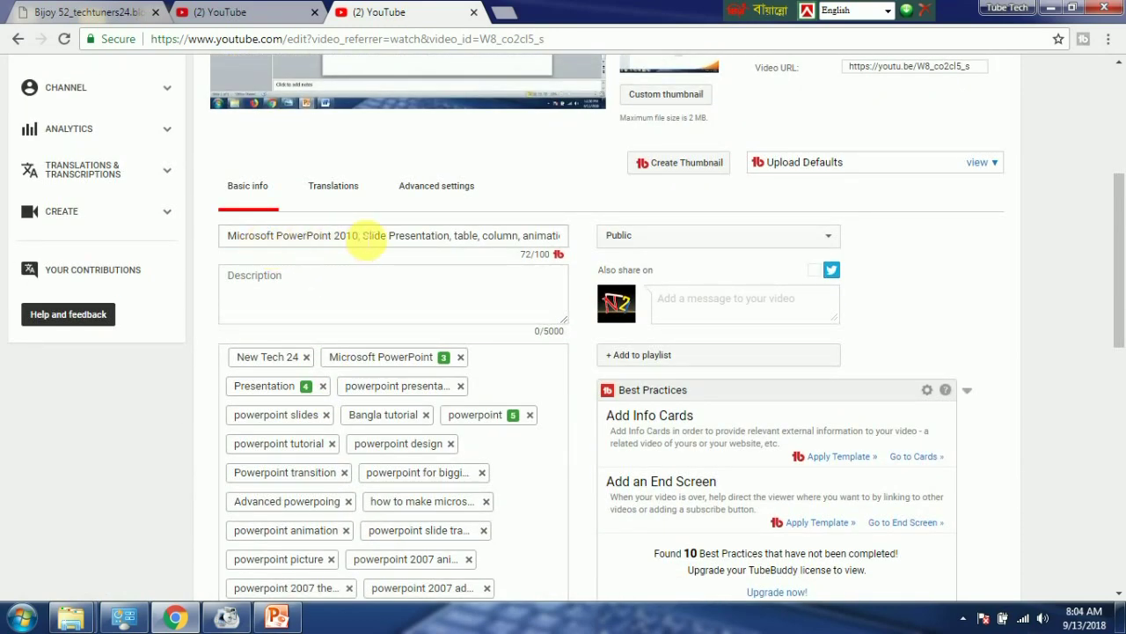
click(315, 293)
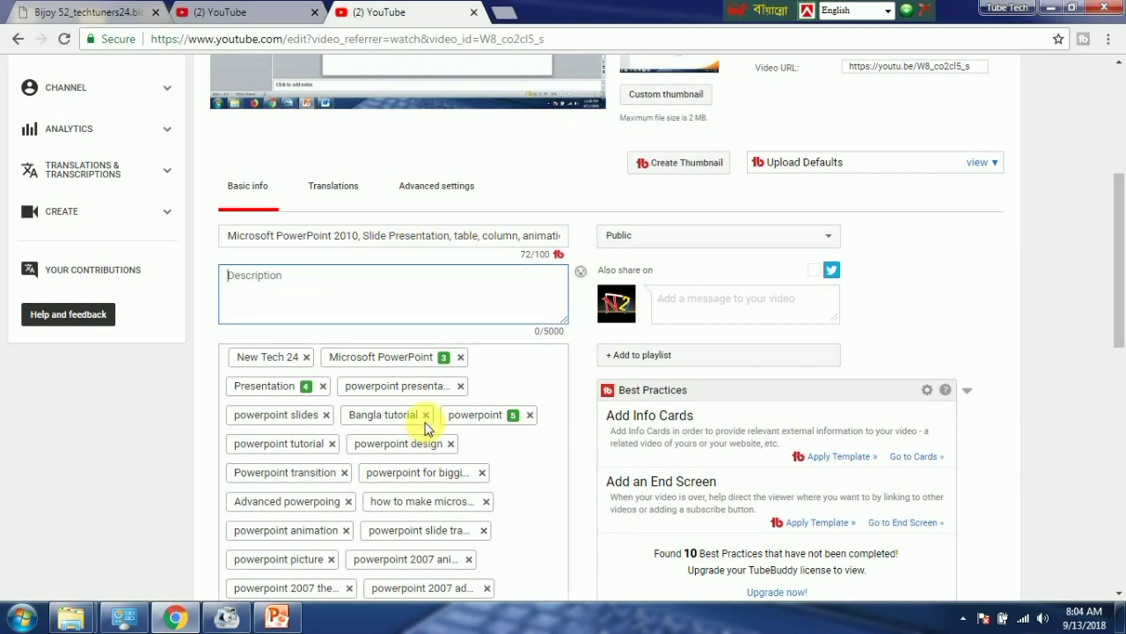
scroll(533, 400, down, 3)
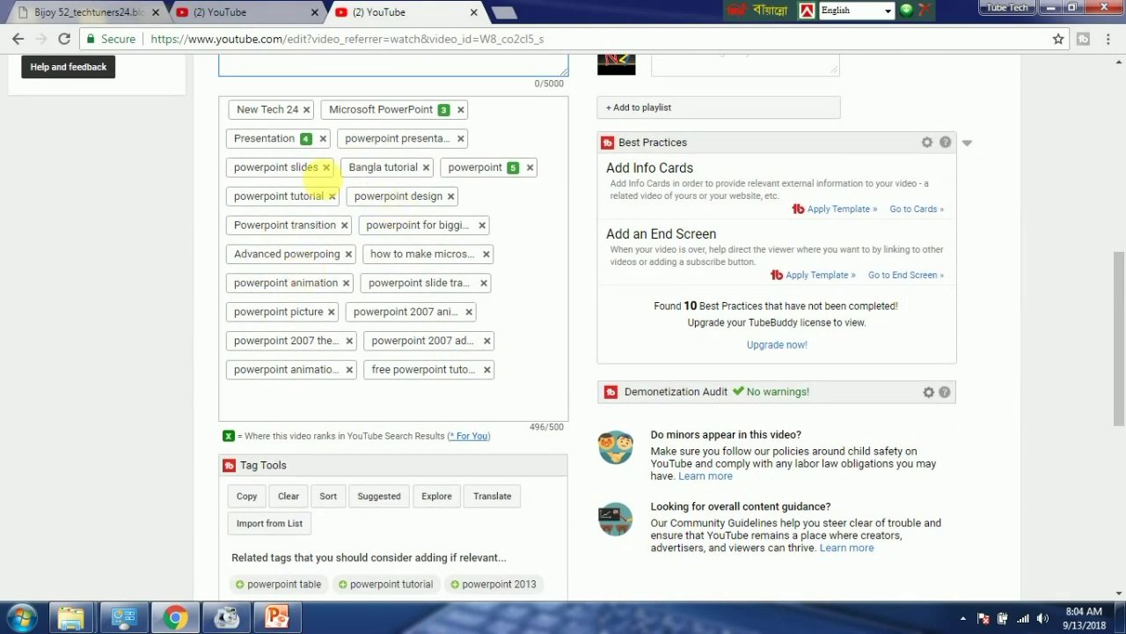
scroll(365, 264, up, 1)
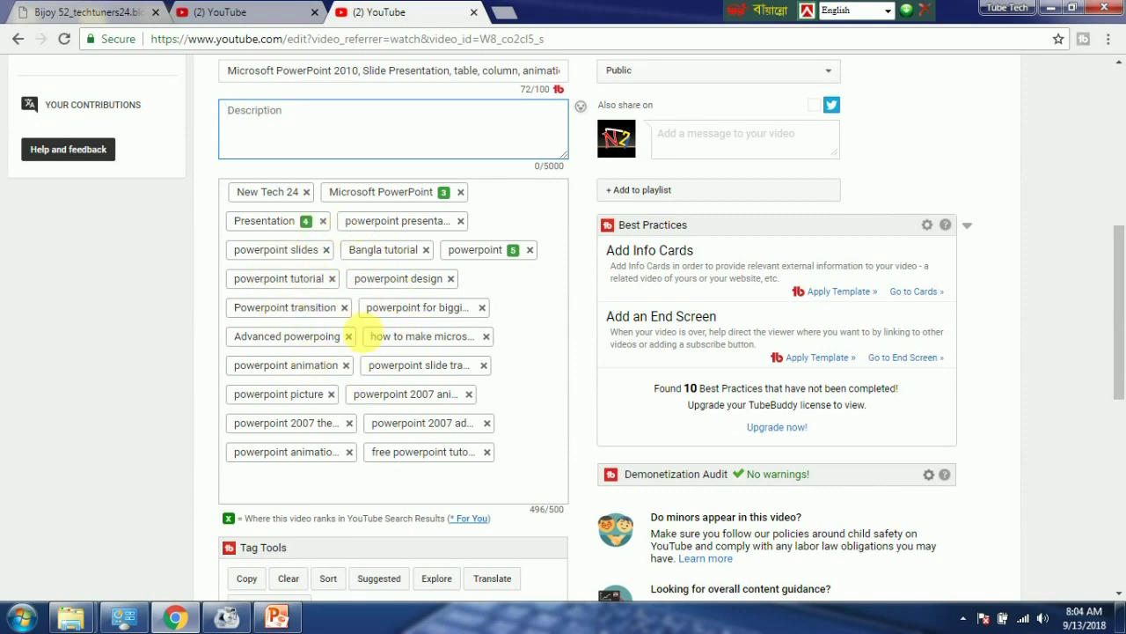
scroll(351, 299, up, 1)
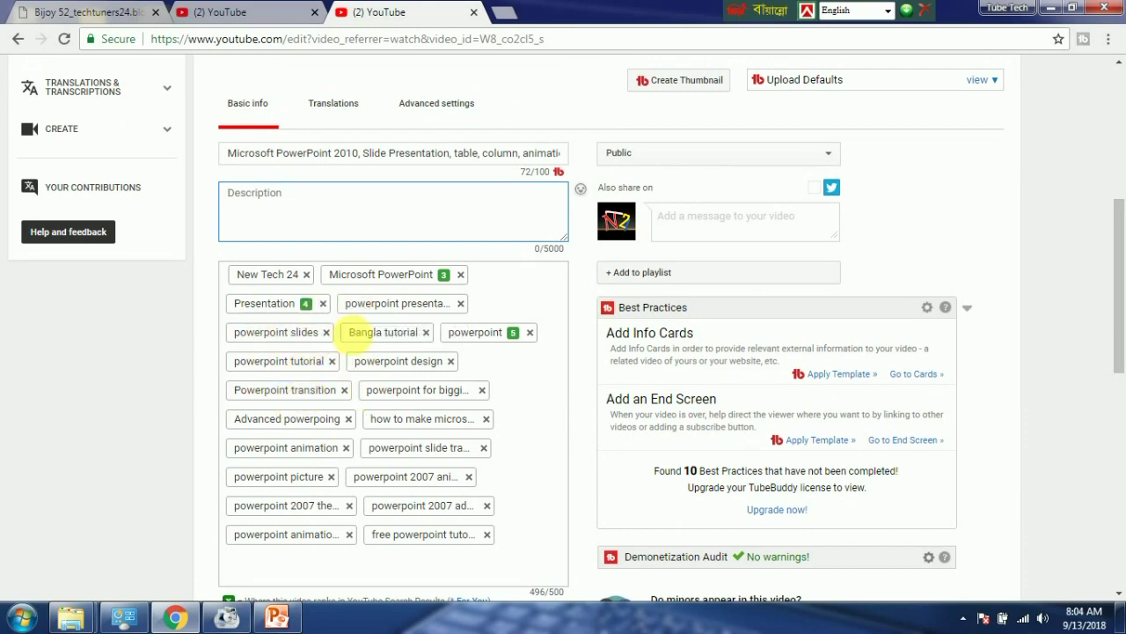
scroll(432, 327, up, 4)
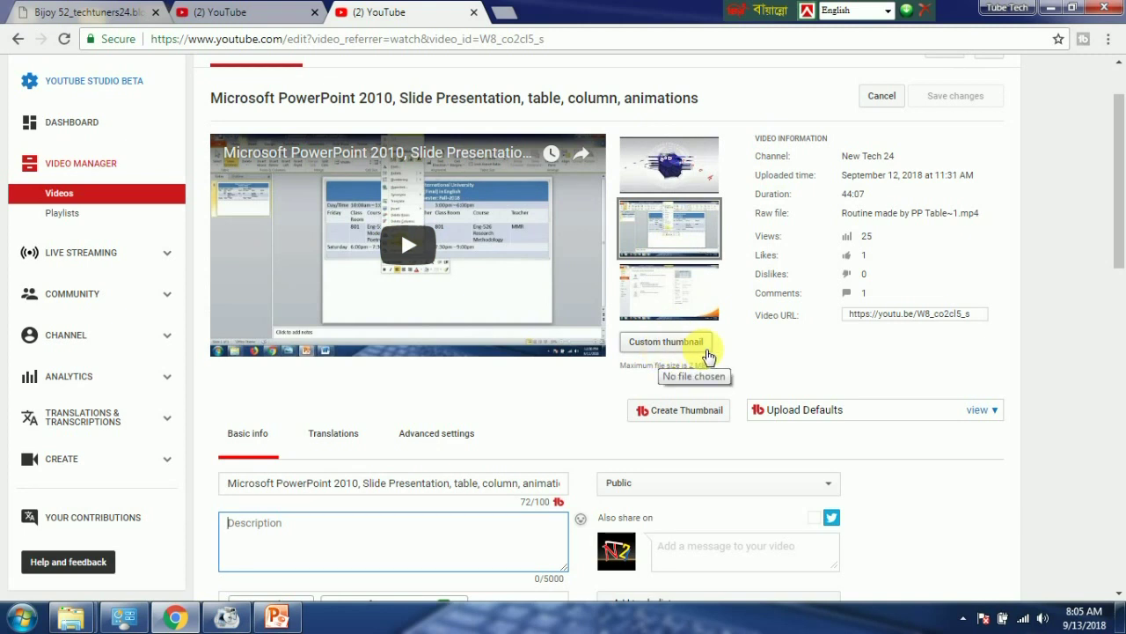
mouse_move(669, 170)
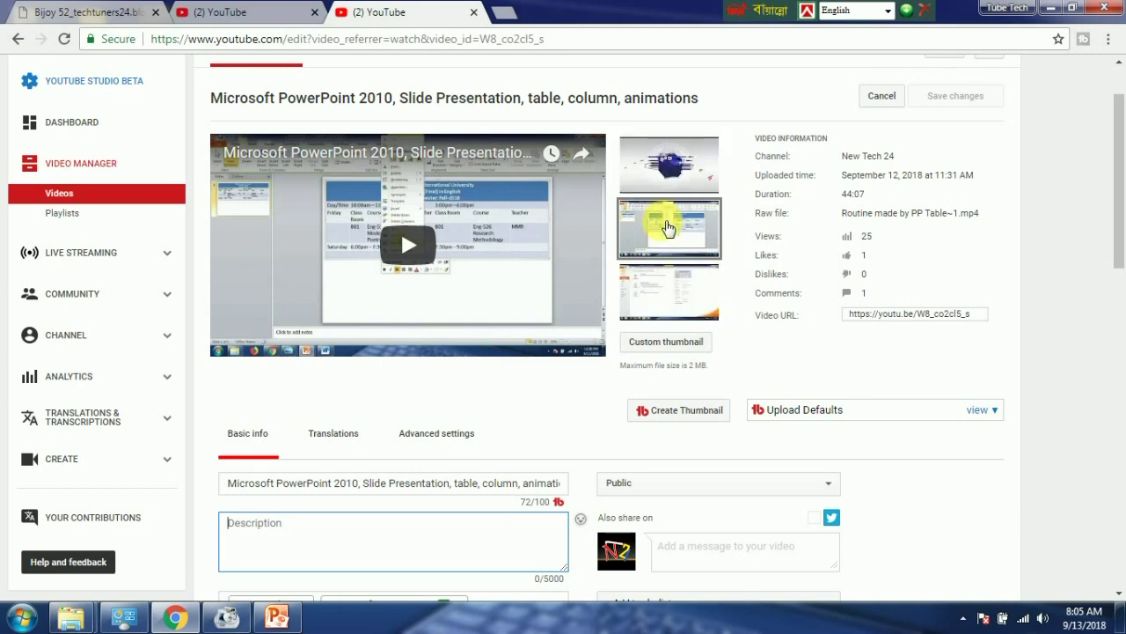
scroll(555, 520, down, 1)
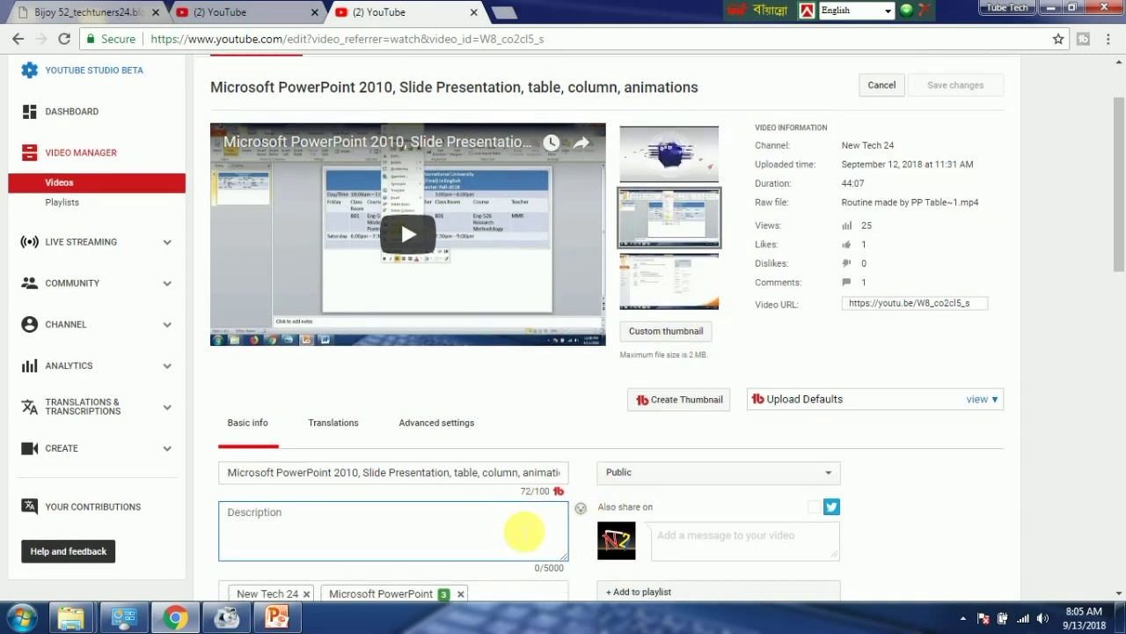
scroll(517, 528, down, 1)
scroll(642, 466, up, 2)
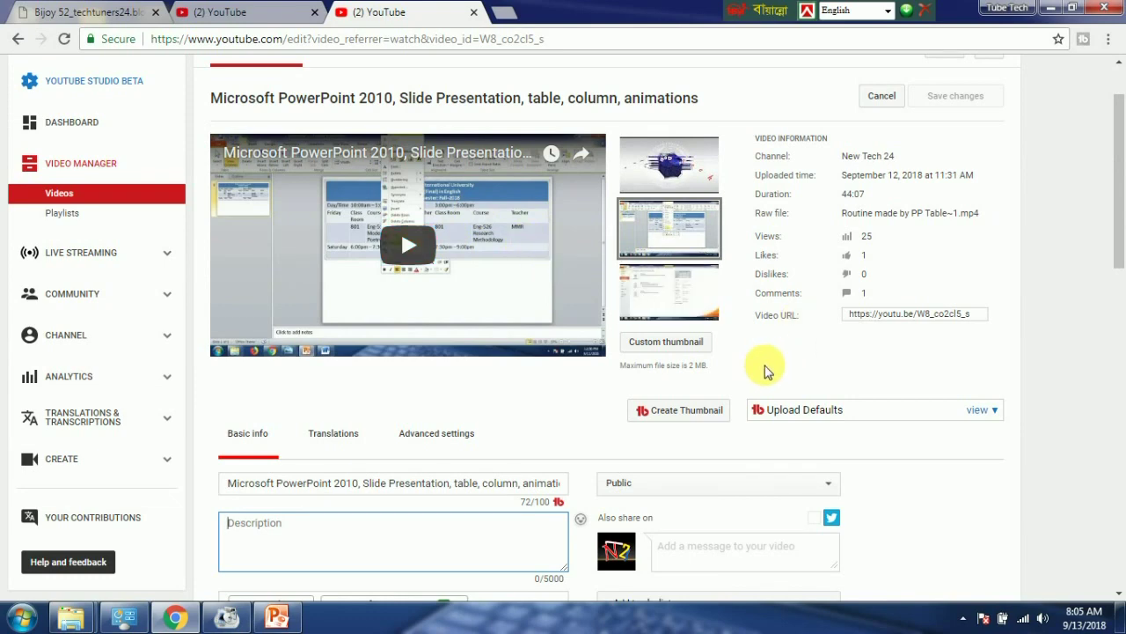
Step: Upload Thumbnail 1.jpg from the Desktop as the video's custom thumbnail
click(661, 345)
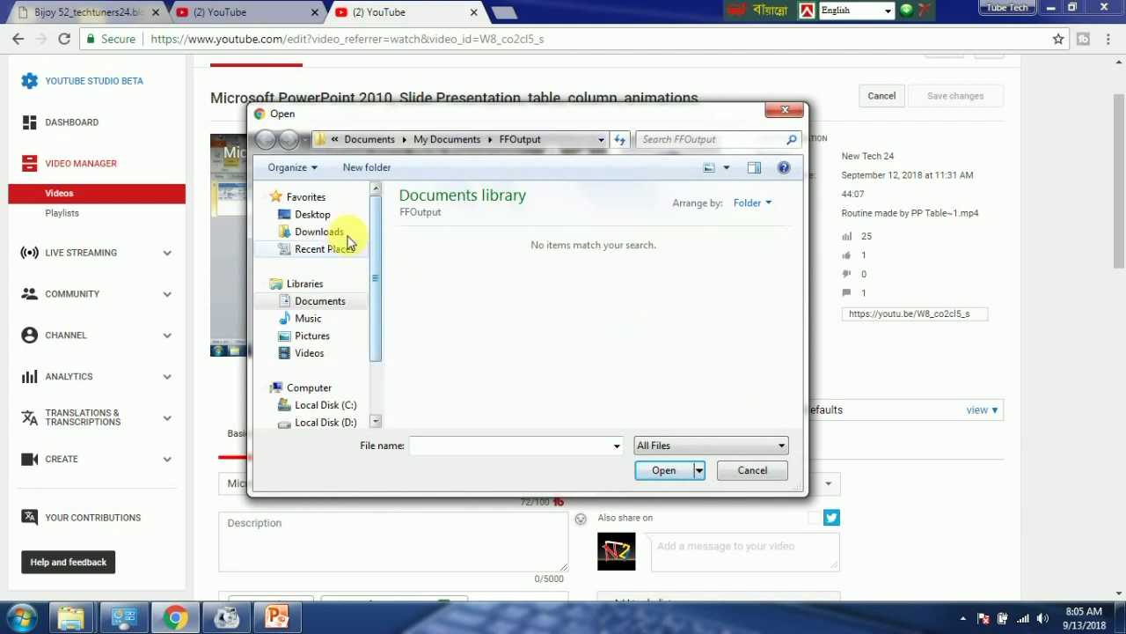
click(326, 220)
scroll(669, 326, down, 8)
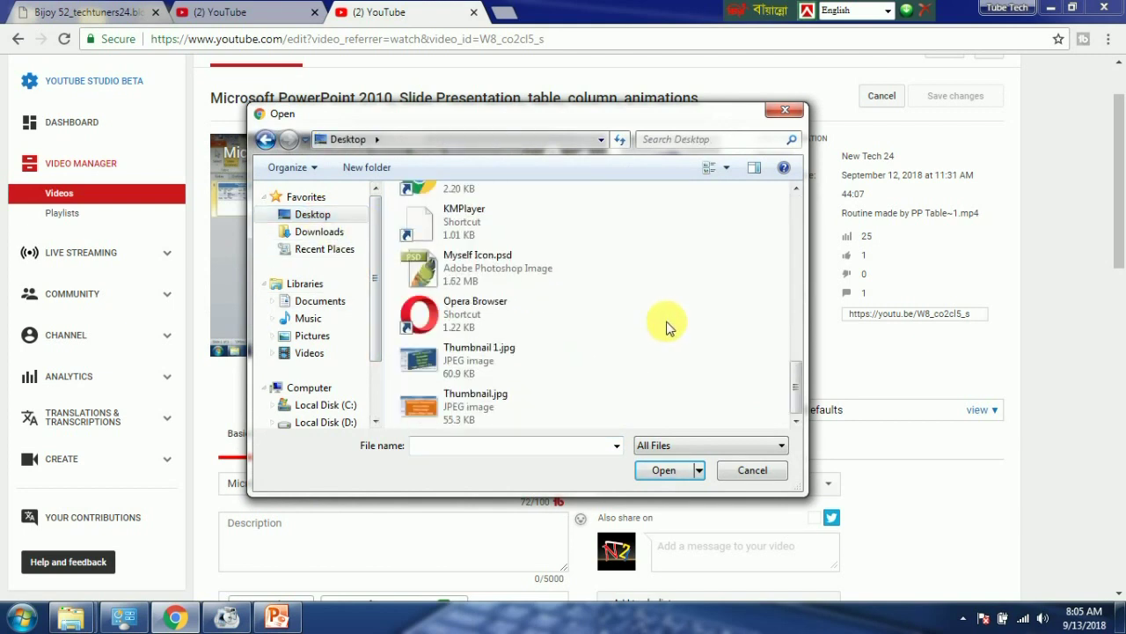
click(314, 213)
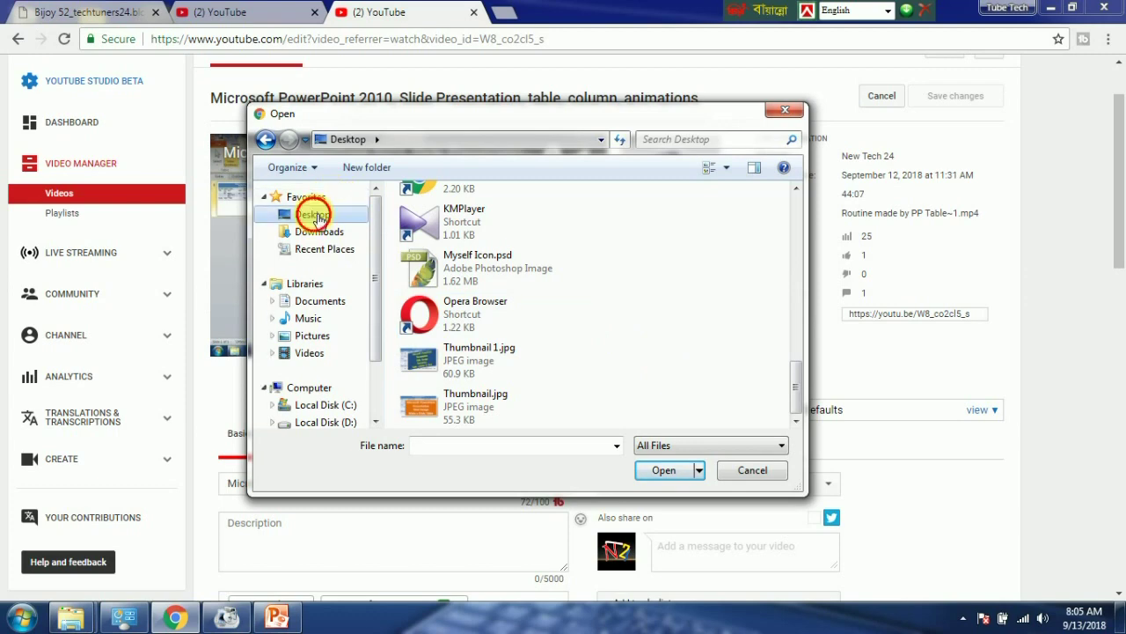
scroll(676, 317, down, 7)
scroll(676, 316, down, 2)
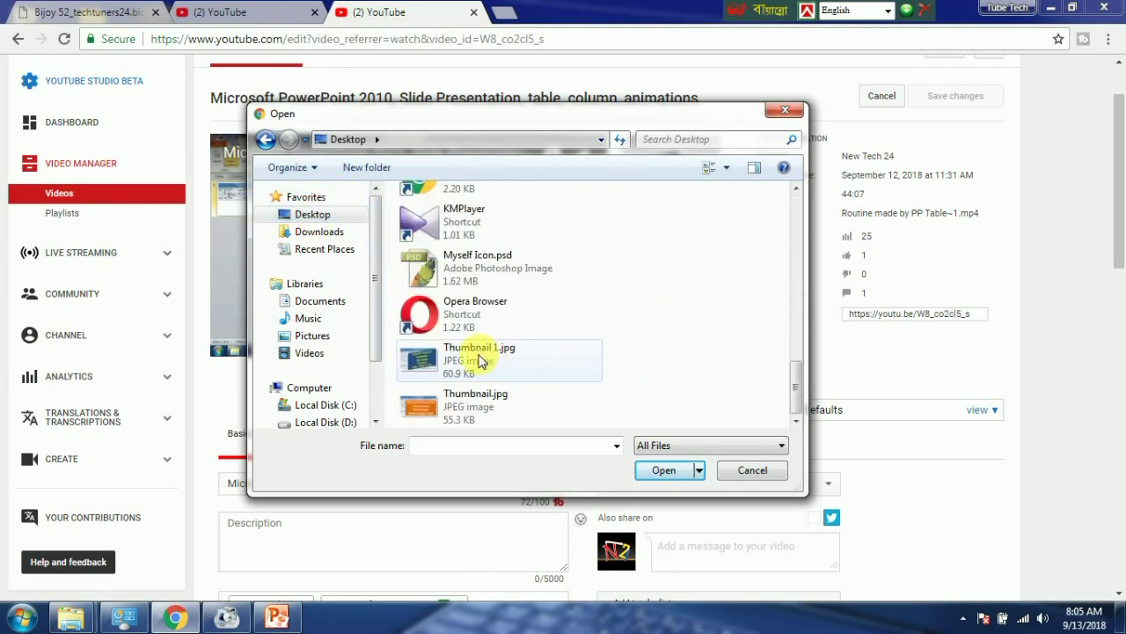
click(433, 358)
click(661, 470)
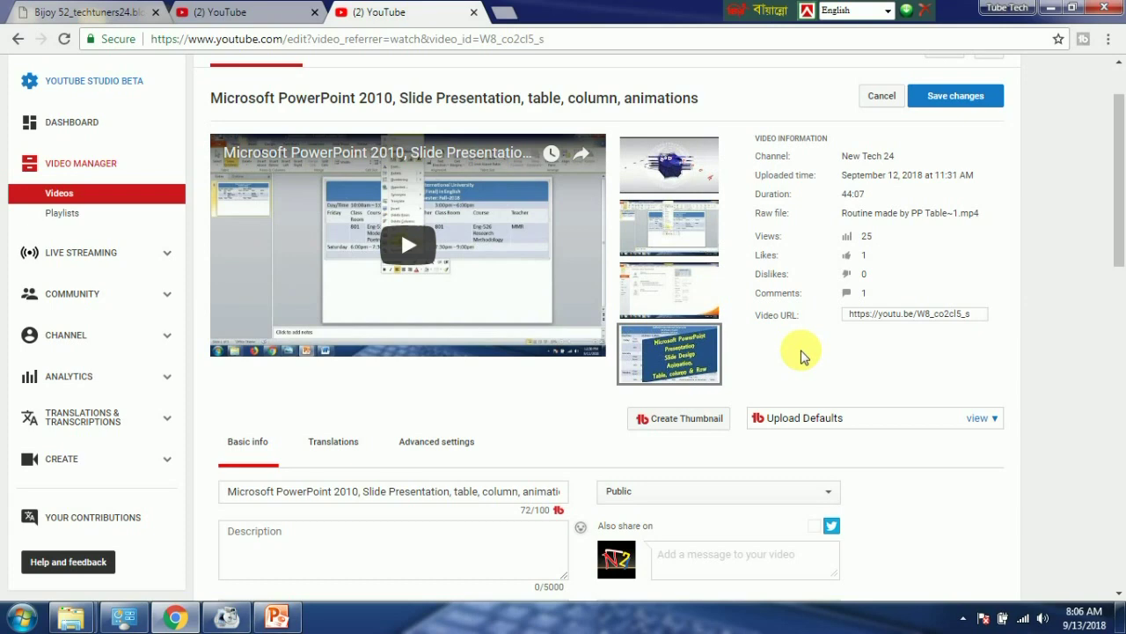
Step: Insert 'How to make ' after '2010,' in the title, then place the cursor in the Description
scroll(801, 352, down, 3)
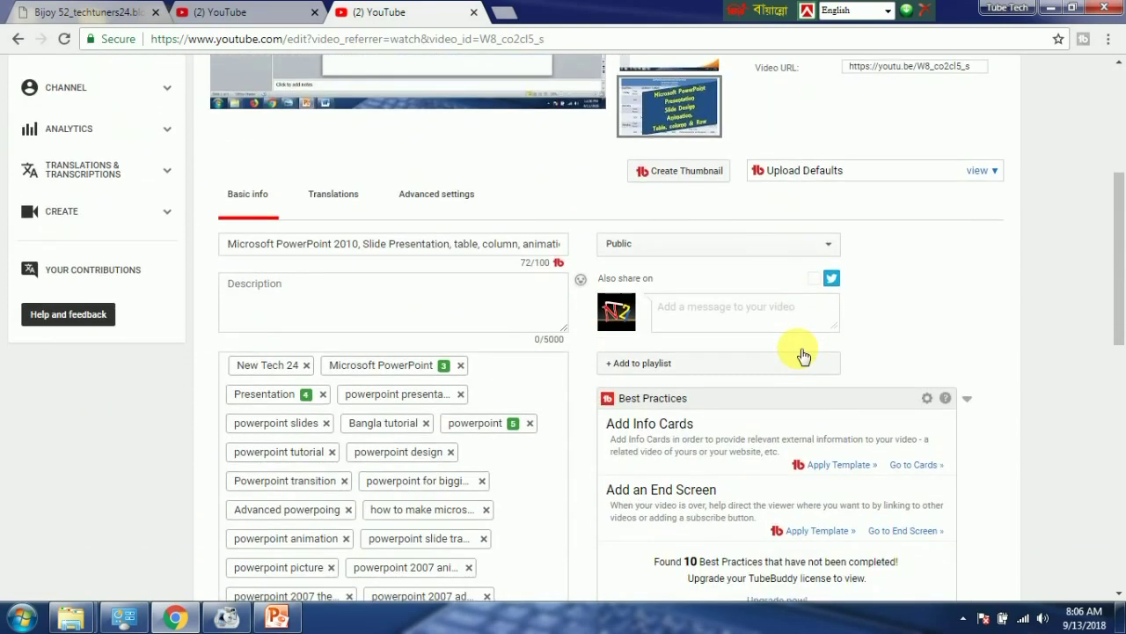
click(246, 252)
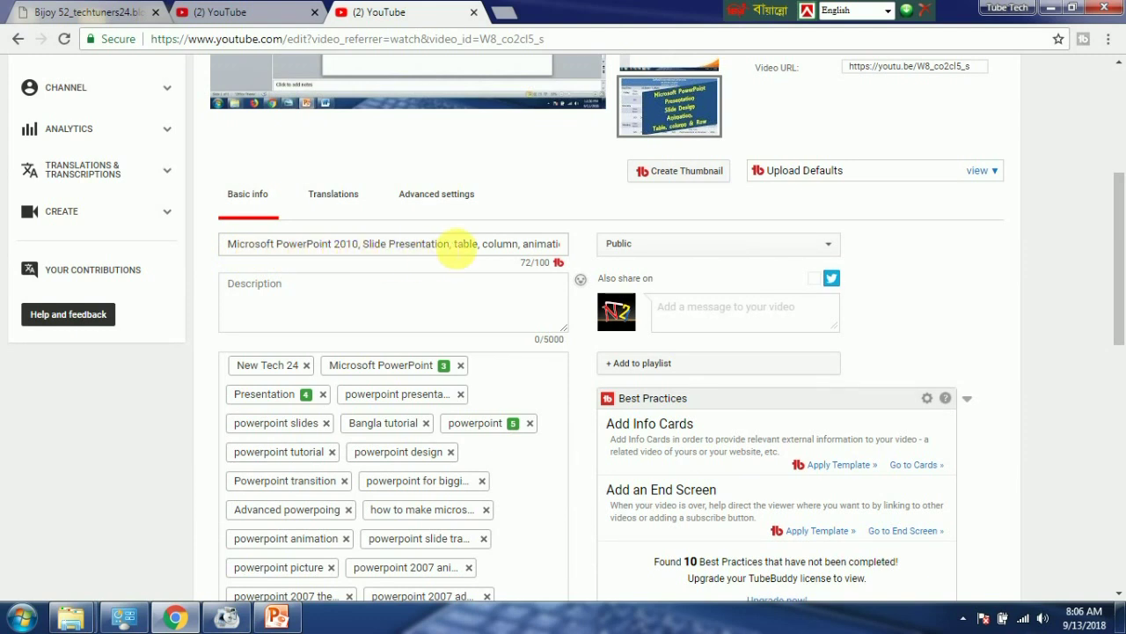
click(364, 250)
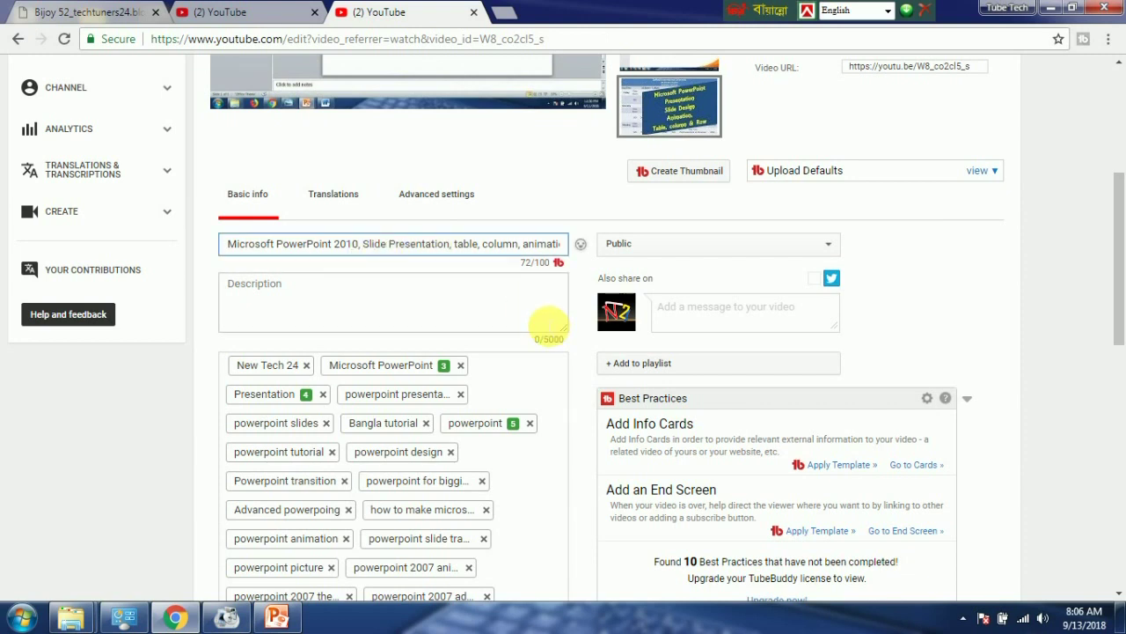
text(How to make)
drag(519, 244, 587, 250)
click(529, 245)
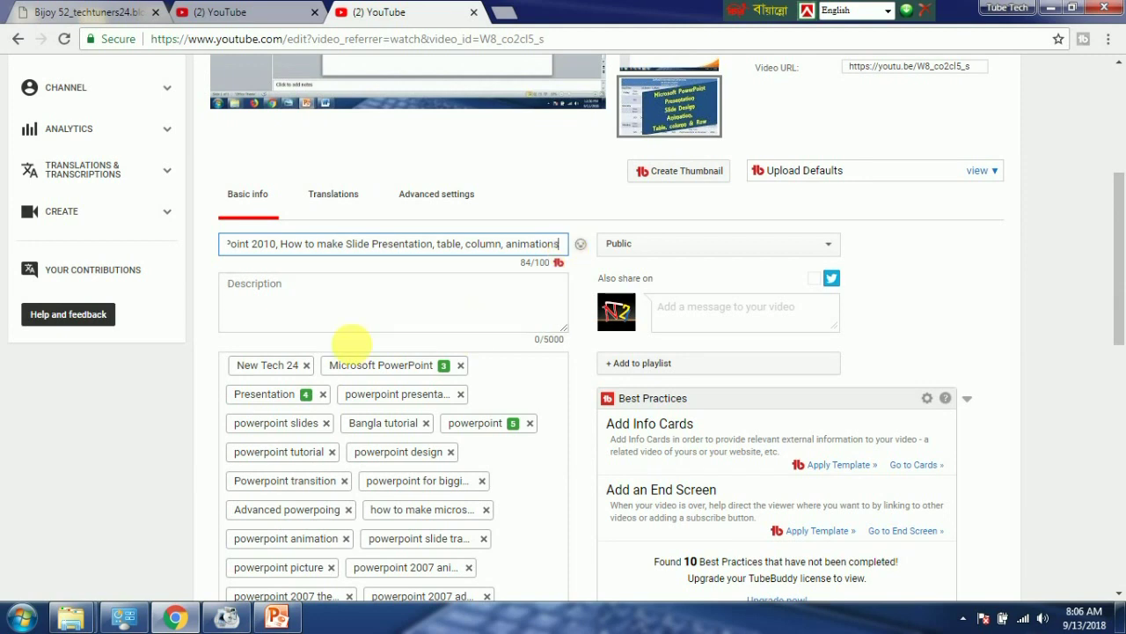
click(295, 289)
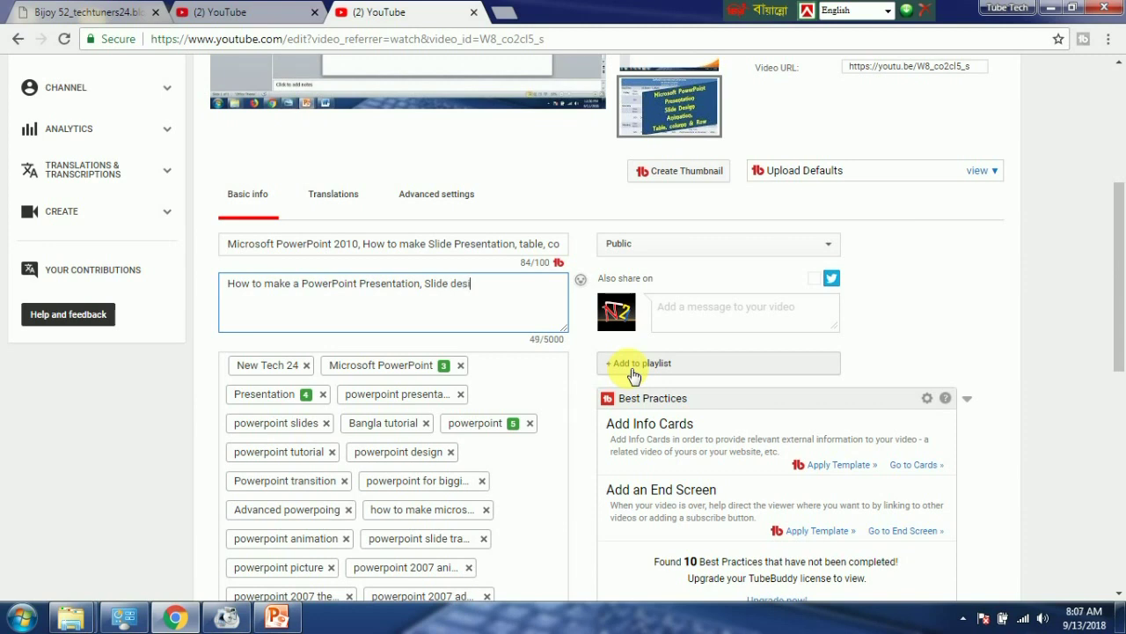
Step: Add the description line 'How to make a Routine or Schedule by using PowerPoint table, Column & Row', fixing typos
text(g)
text(How to make a)
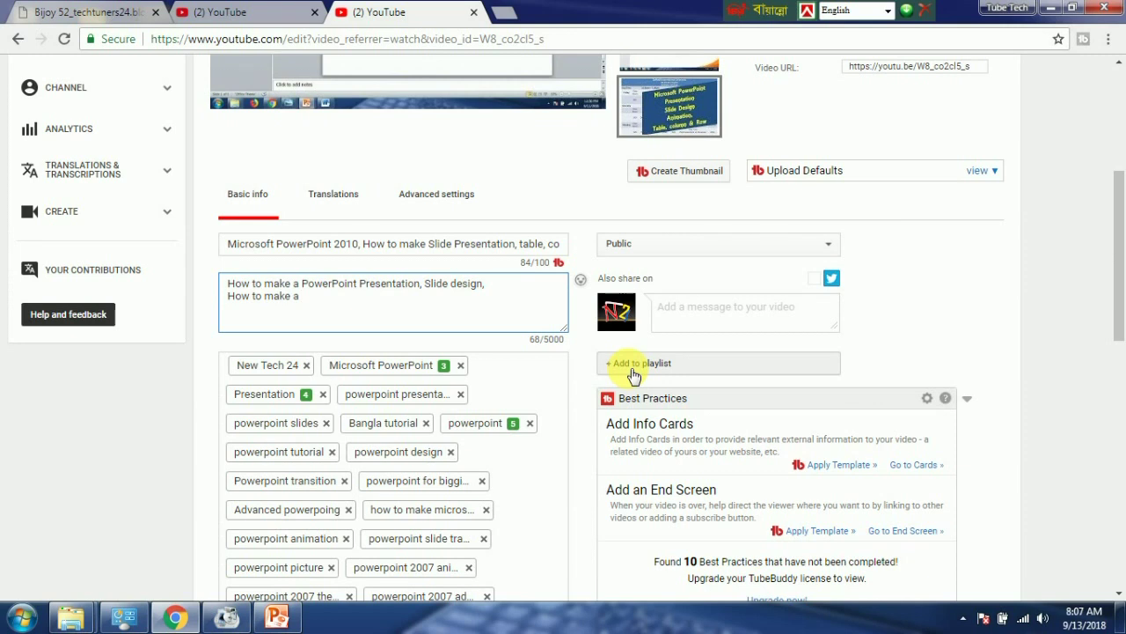
text( Routine or Scheduel b)
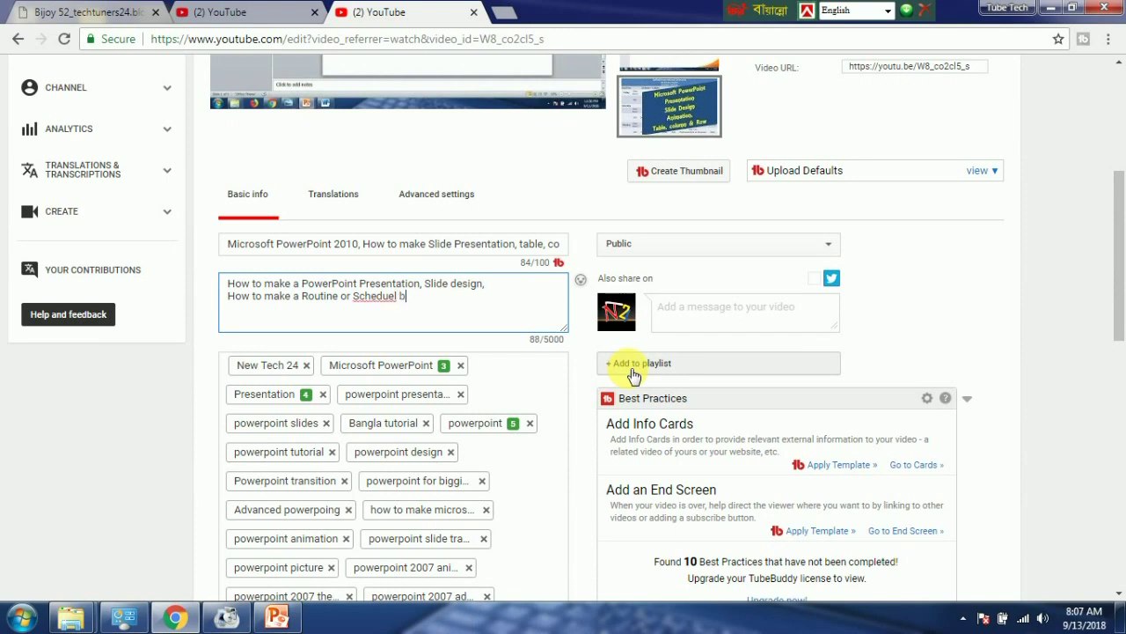
key(BackSpace)
key(BackSpace)
key(BackSpace)
key(BackSpace)
text(le by using T)
key(BackSpace)
text(powerpoint table)
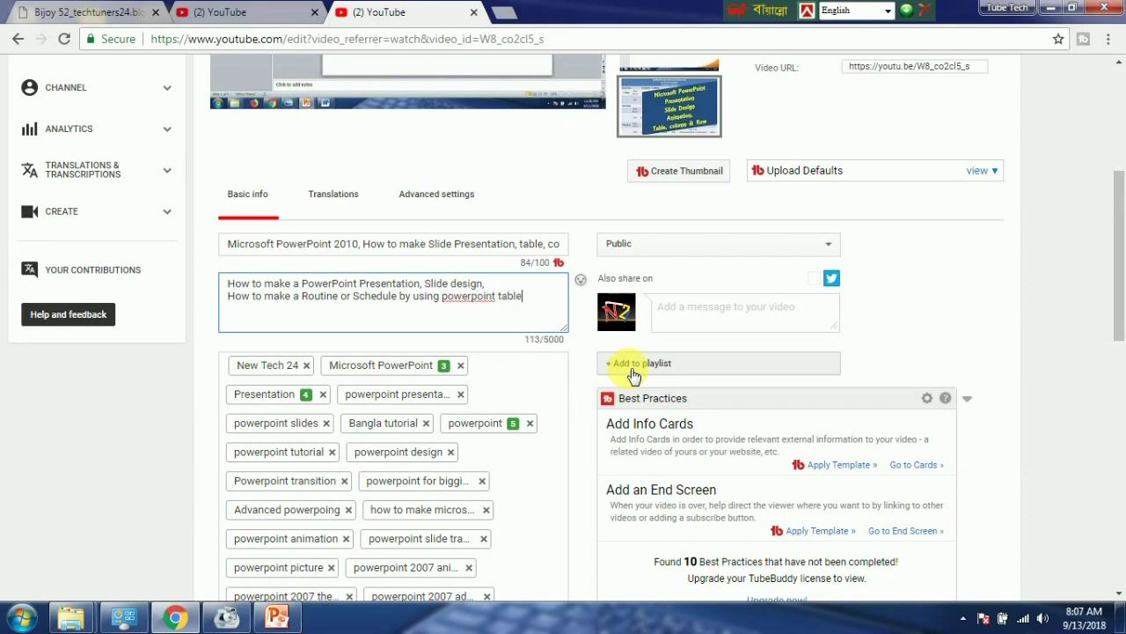
key(BackSpace)
text(P)
key(Left)
key(Left)
text(P)
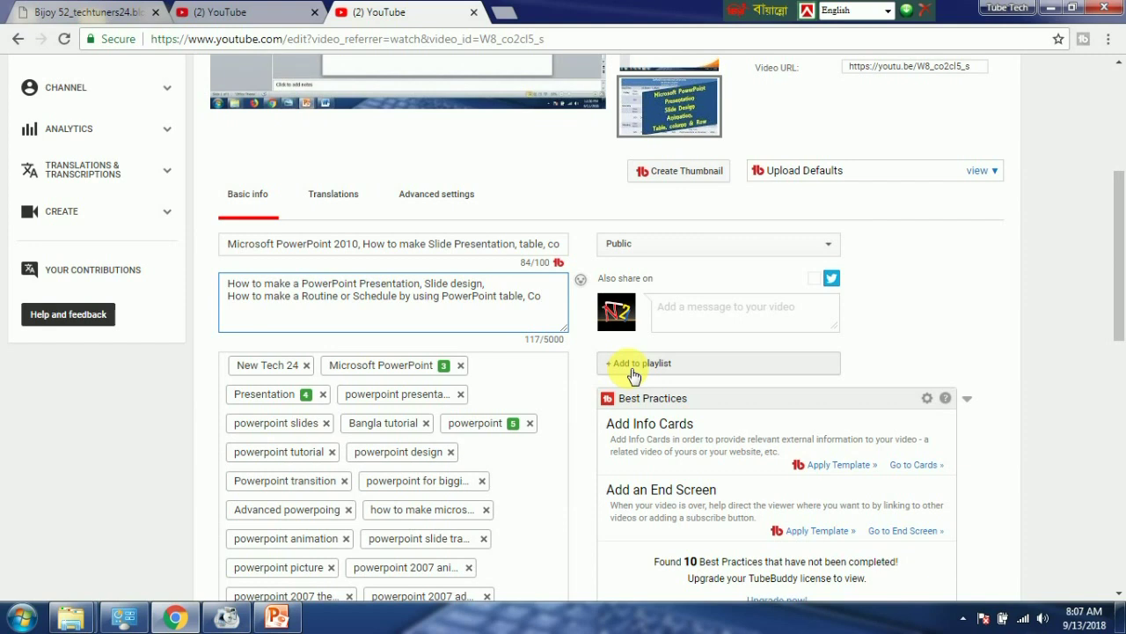
text(luy)
text(mn)
text( a&)
text(R)
text(& Ro)
text(w)
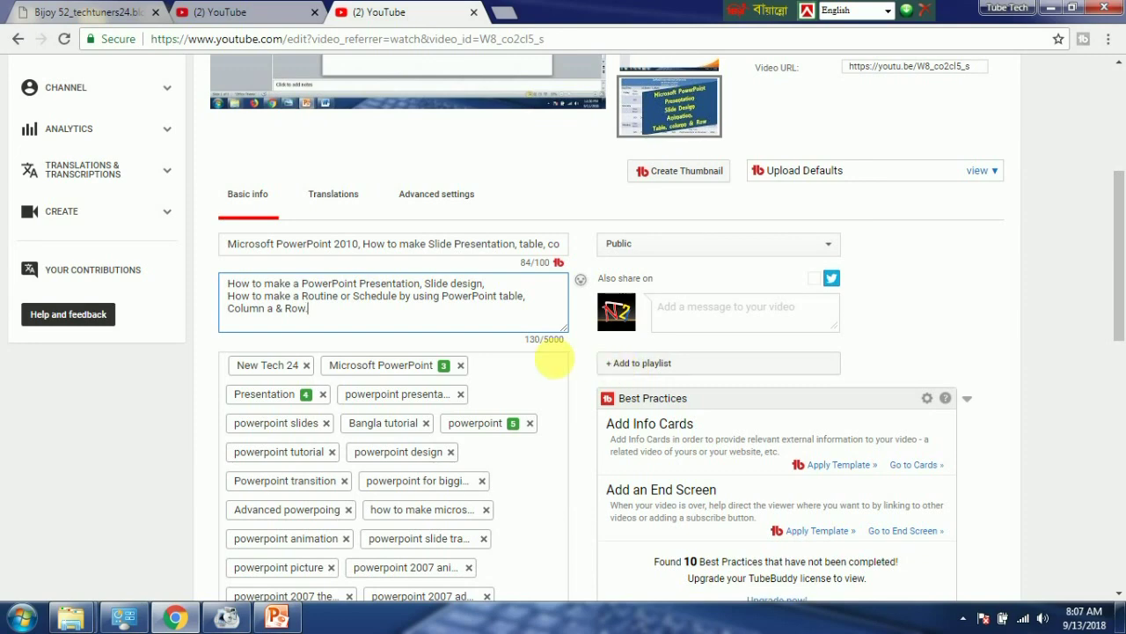
scroll(387, 324, up, 3)
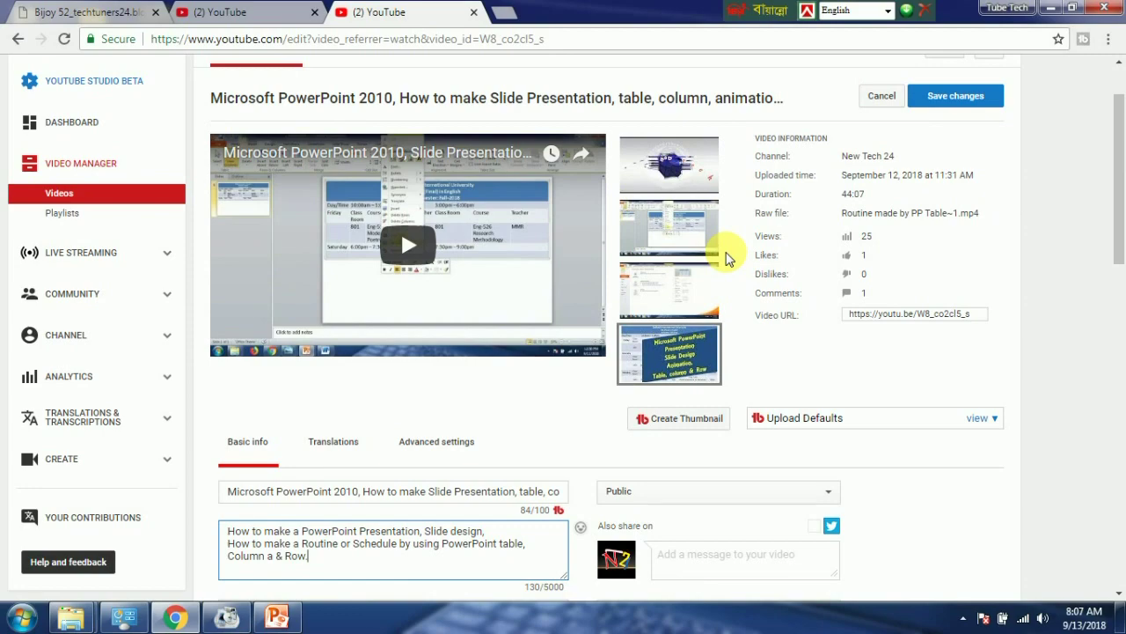
Step: Save the edited title and description to the video with Save changes
scroll(748, 264, down, 7)
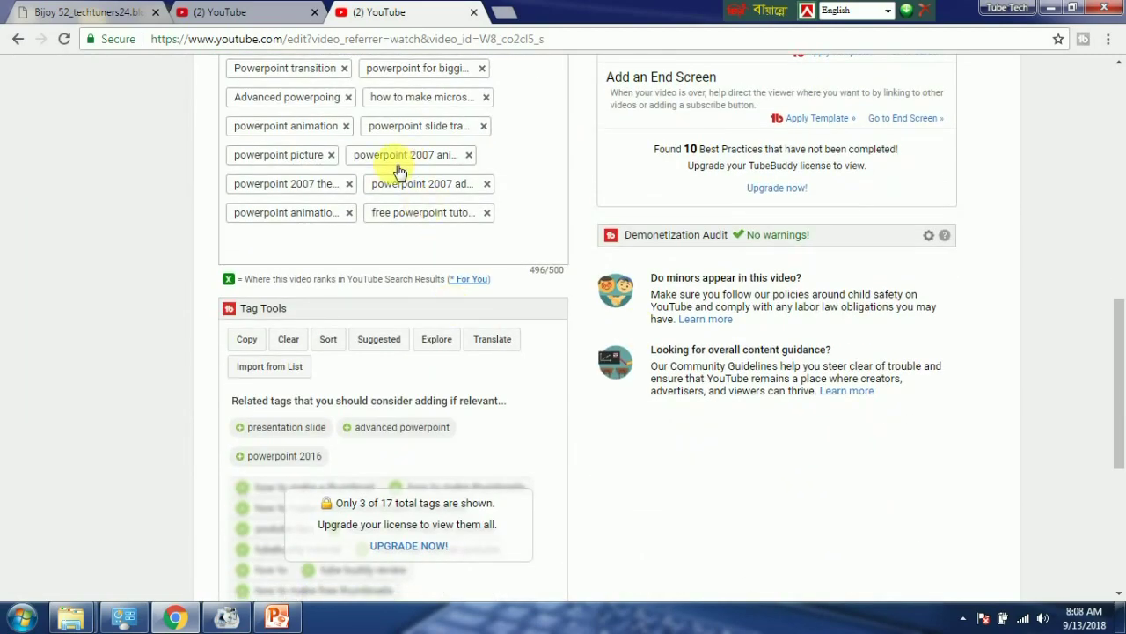
scroll(440, 231, down, 2)
scroll(440, 264, up, 10)
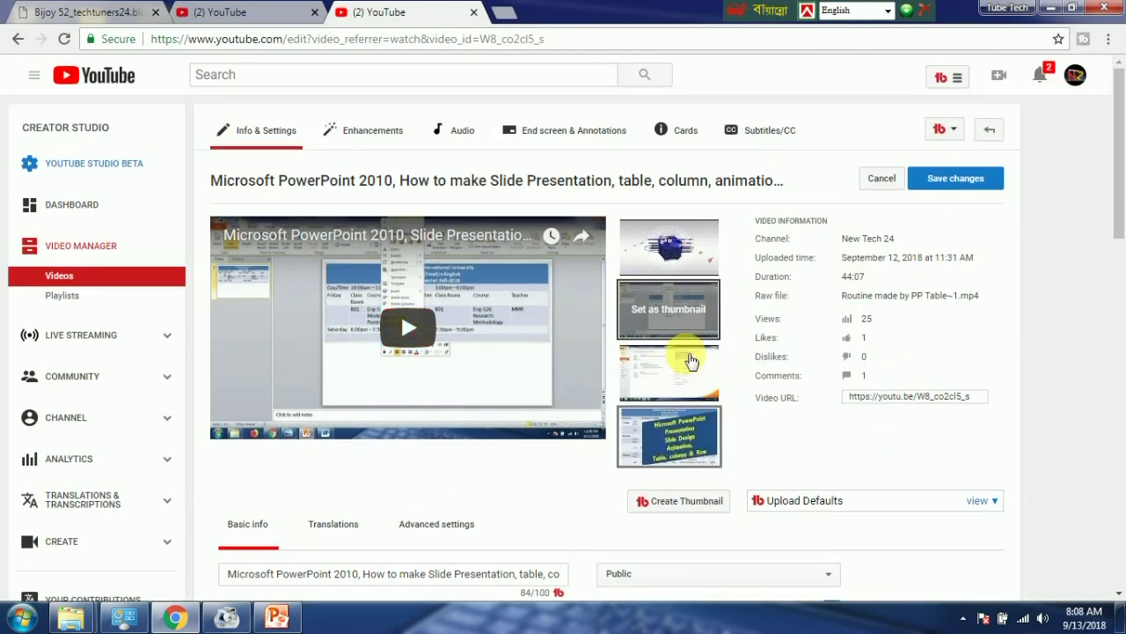
mouse_move(669, 436)
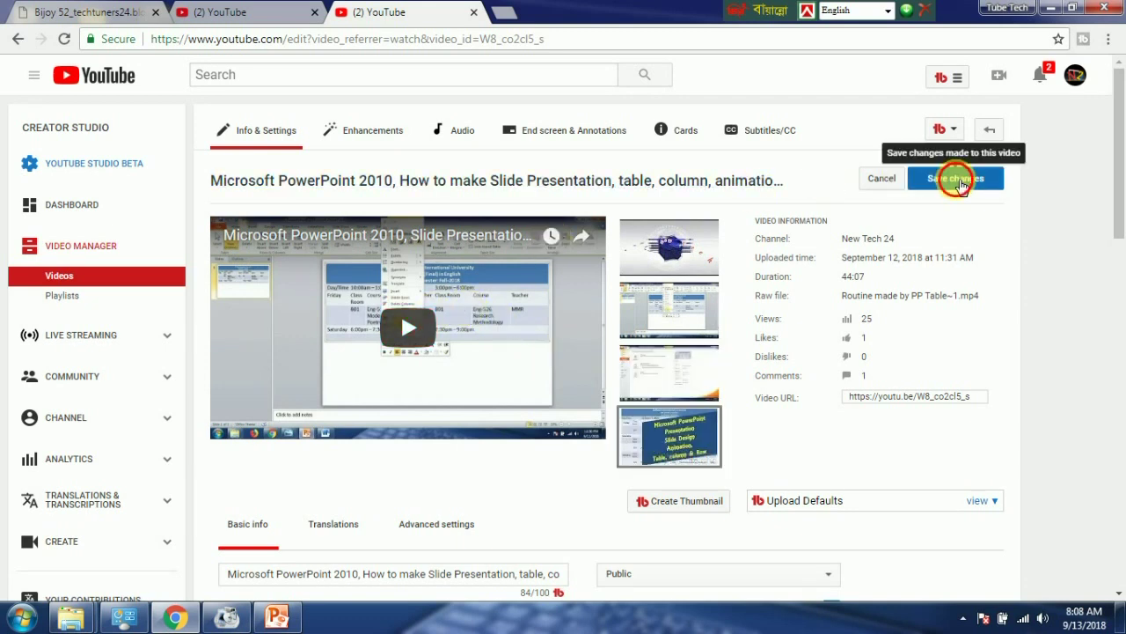
click(957, 180)
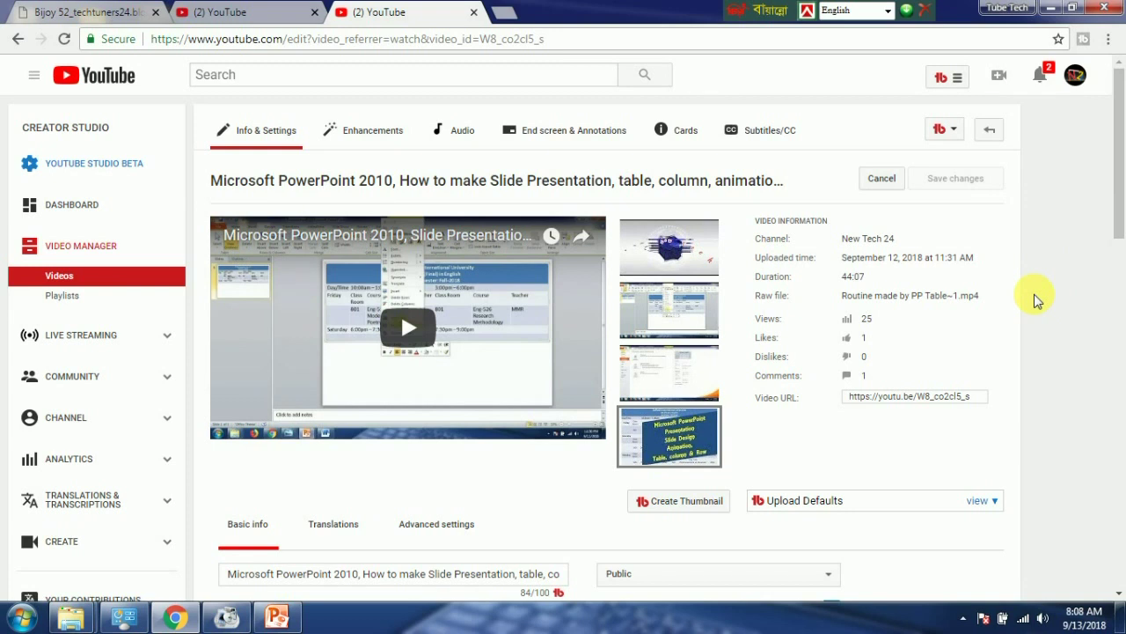
click(236, 15)
Step: Go to the channel's own page via the account menu and reload it
scroll(343, 264, up, 8)
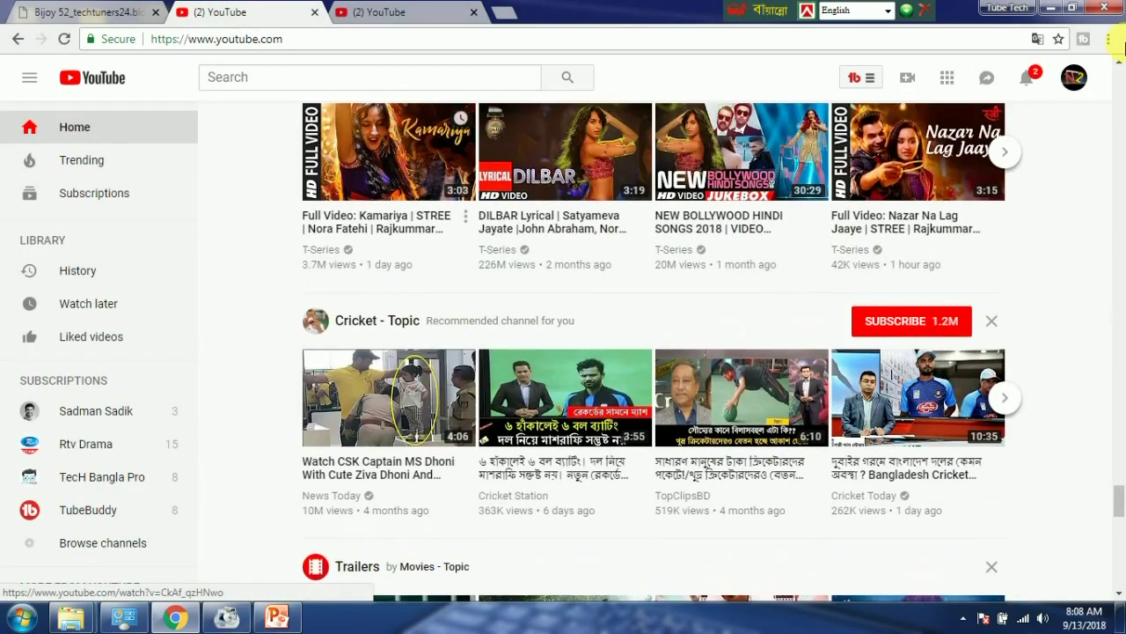
click(1076, 79)
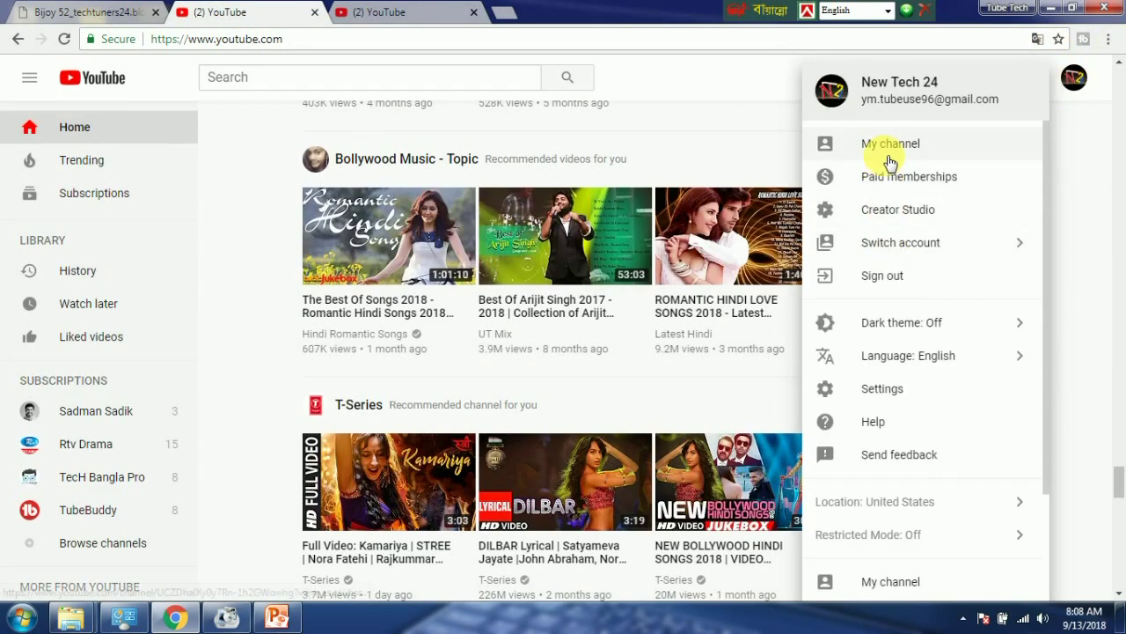
click(890, 145)
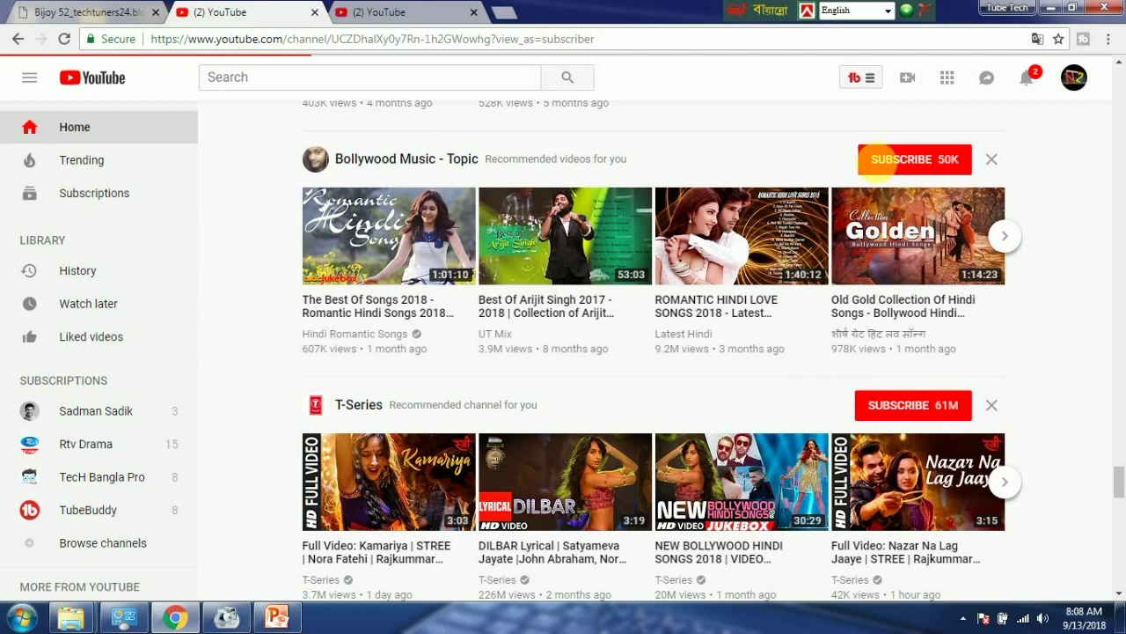
scroll(796, 432, down, 2)
scroll(797, 432, up, 2)
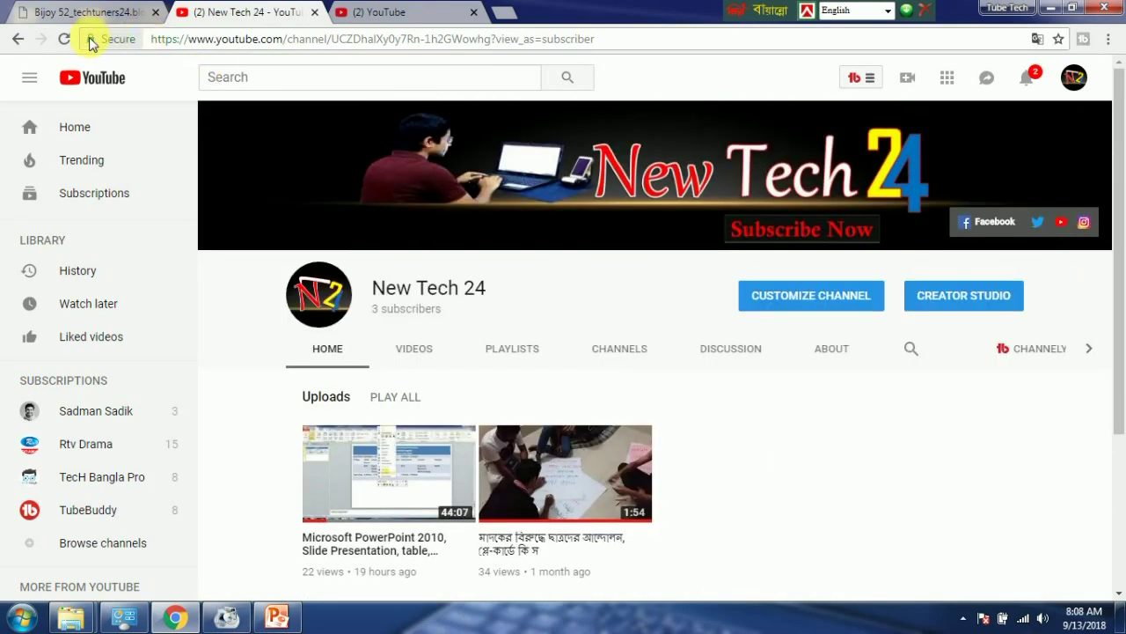
click(64, 39)
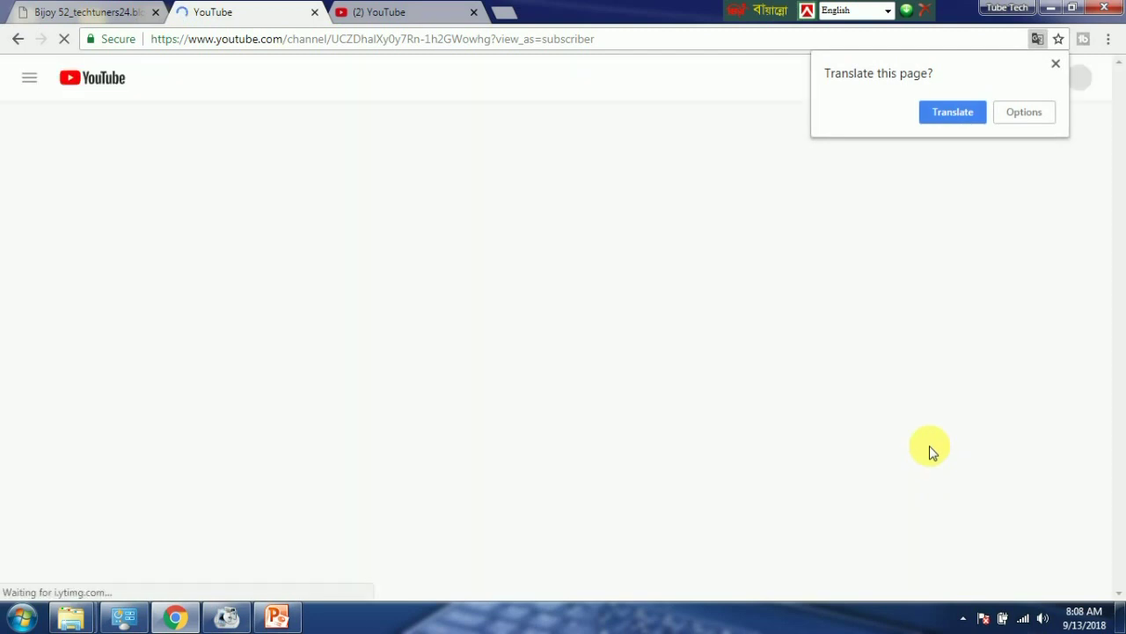
Step: Dismiss the Translate offer and check the first upload shows the dark-blue thumbnail and new title
click(1056, 65)
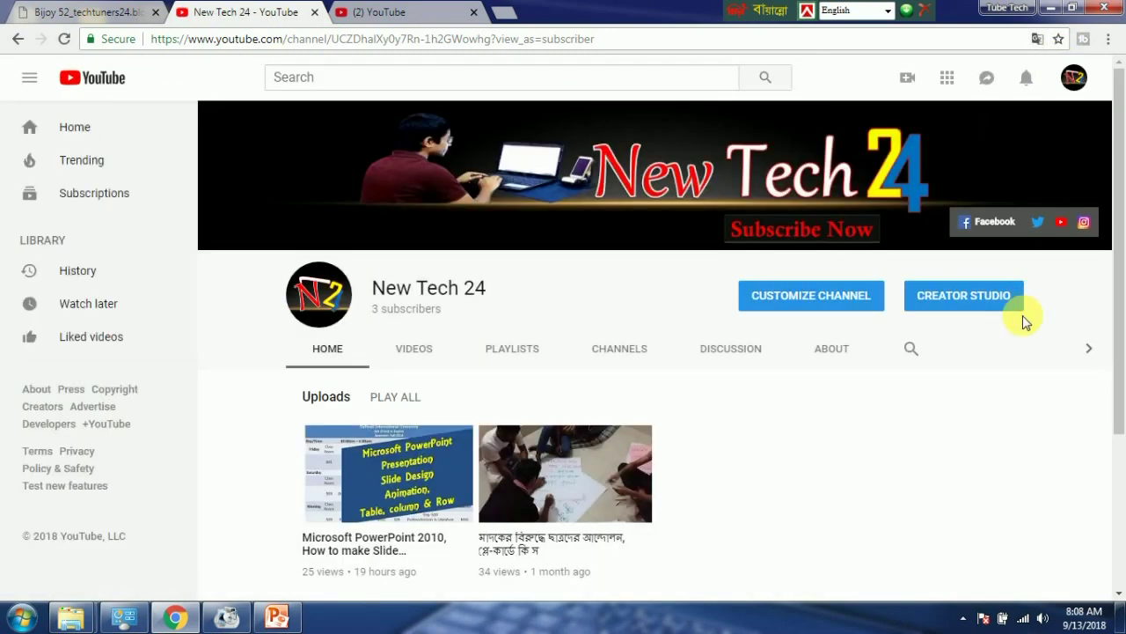
scroll(829, 403, down, 2)
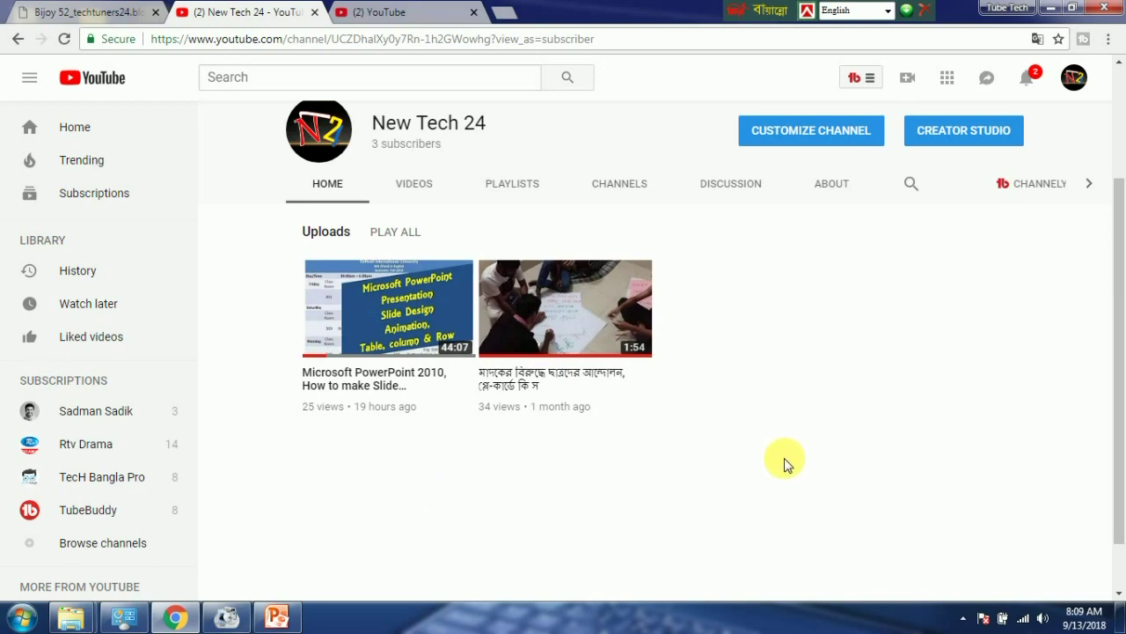
scroll(786, 463, up, 2)
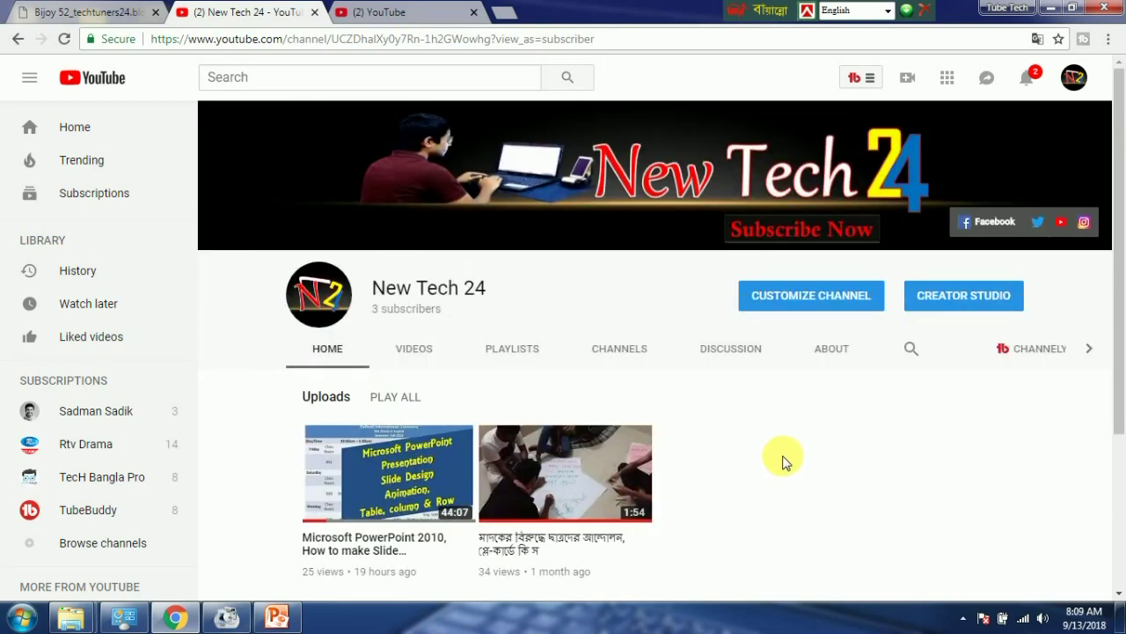
scroll(796, 462, down, 1)
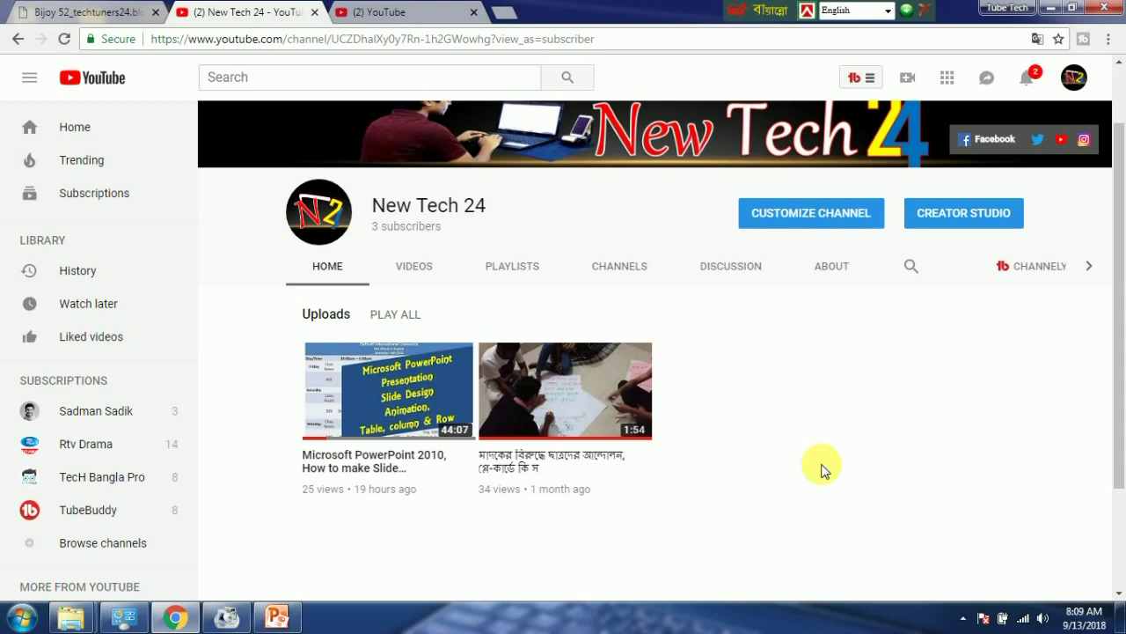
scroll(820, 469, down, 1)
scroll(818, 467, up, 2)
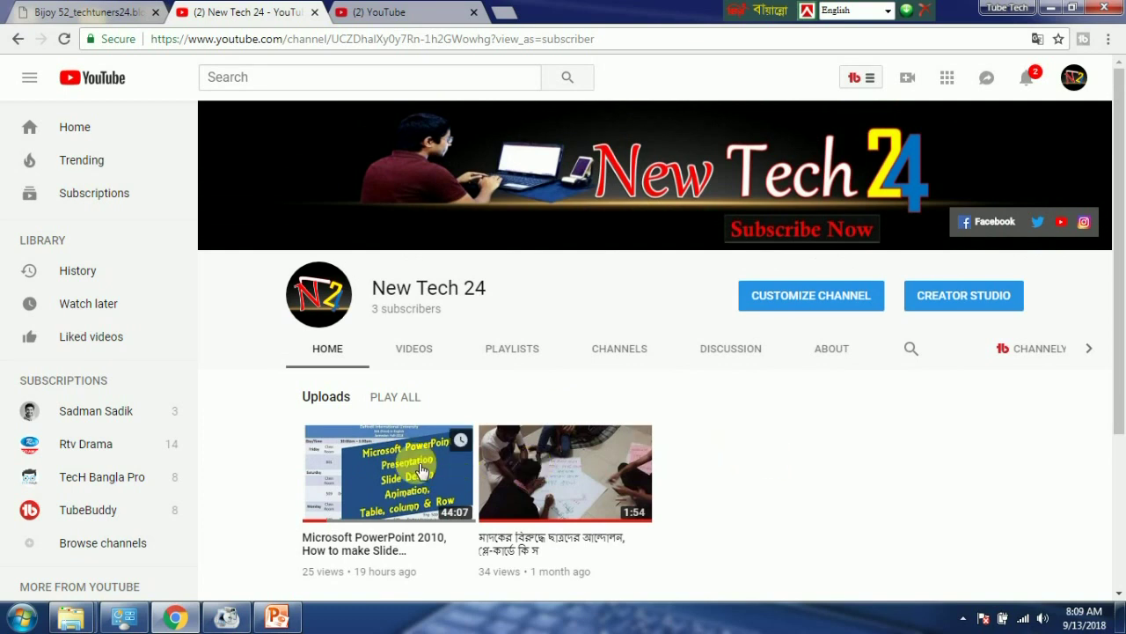
scroll(789, 440, down, 1)
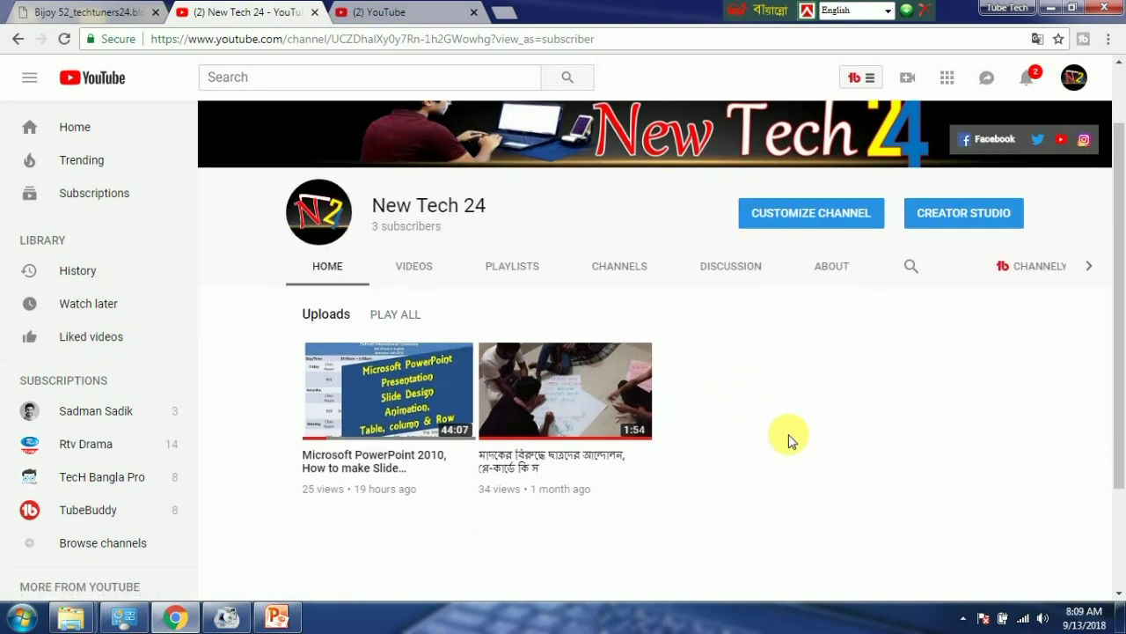
scroll(784, 439, down, 1)
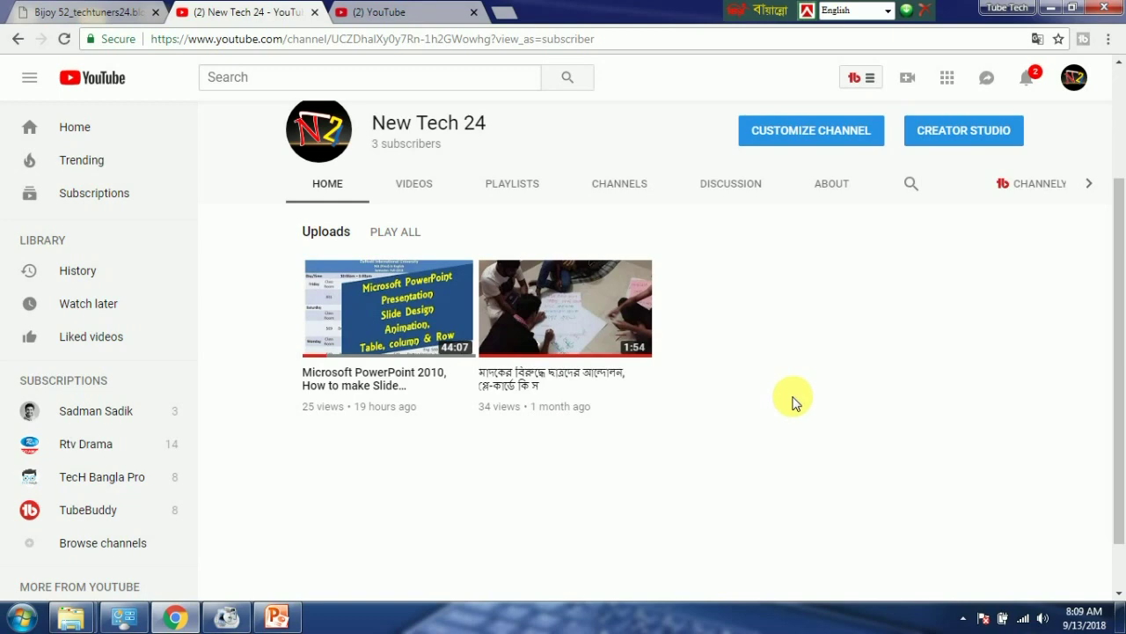
scroll(793, 401, up, 2)
scroll(792, 402, down, 3)
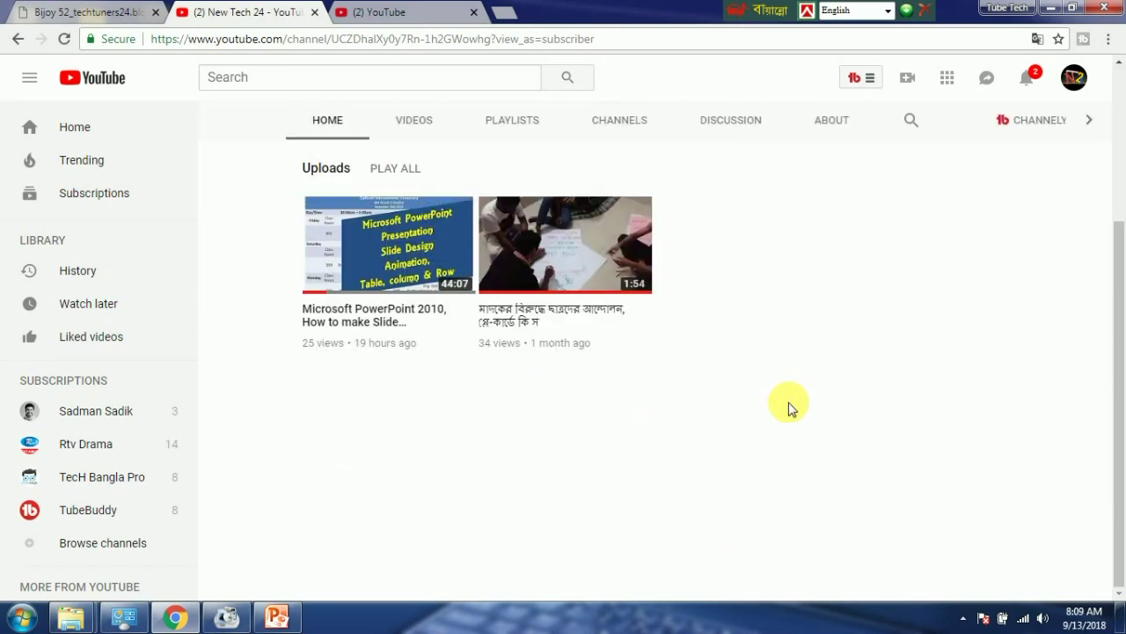